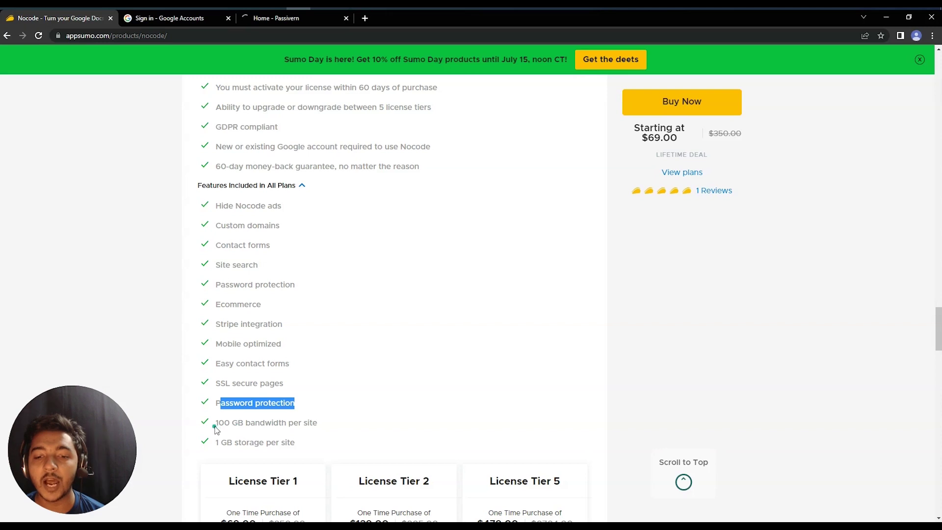
Review the 100 GB bandwidth and 1 GB storage features and the license tier prices on the Nocode deal page
drag(216, 428, 350, 429)
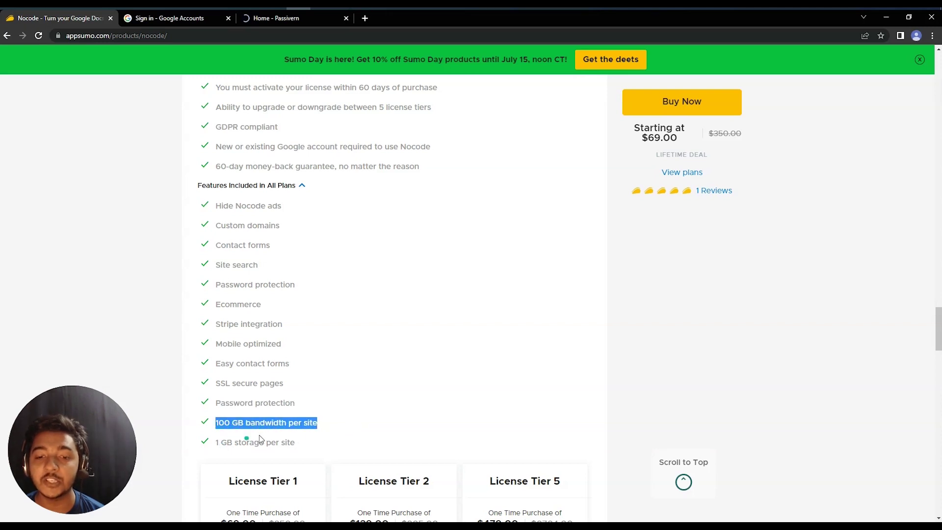
scroll(260, 439, down, 2)
drag(226, 344, 310, 345)
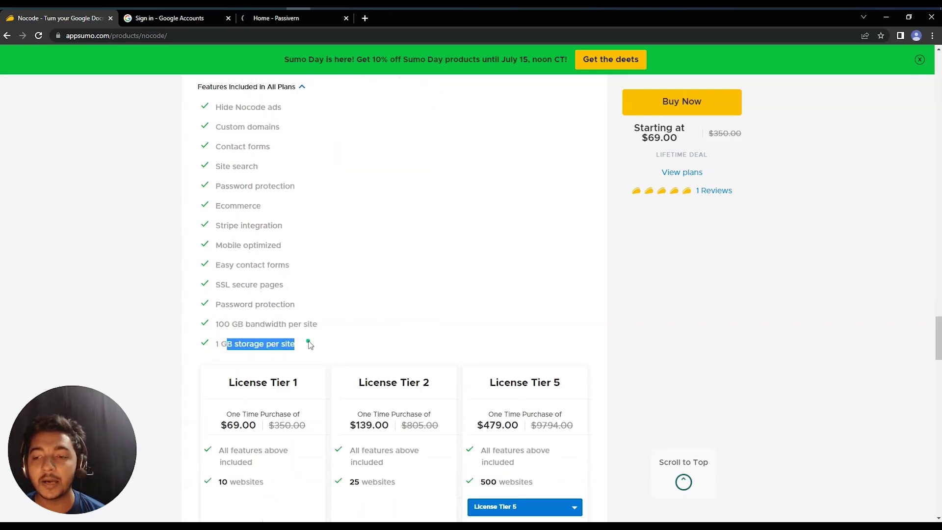
click(310, 345)
scroll(415, 368, down, 7)
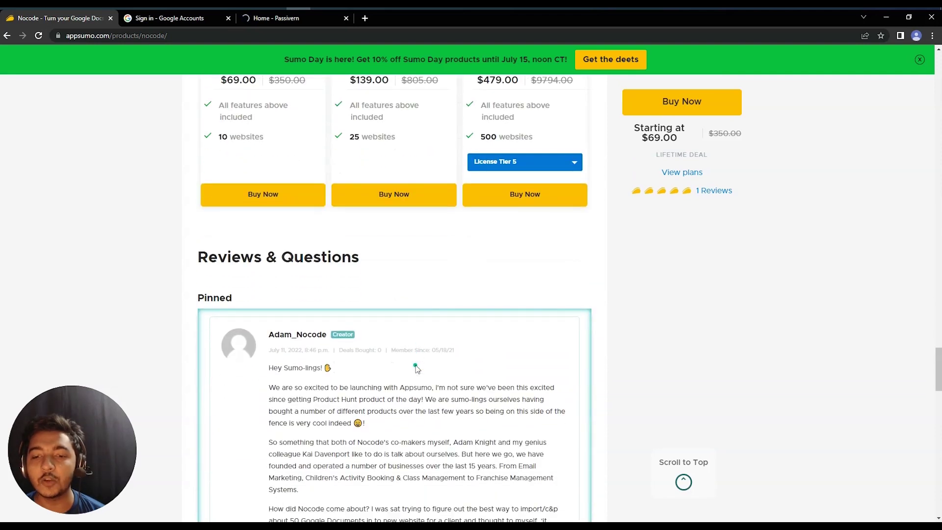
scroll(415, 368, up, 2)
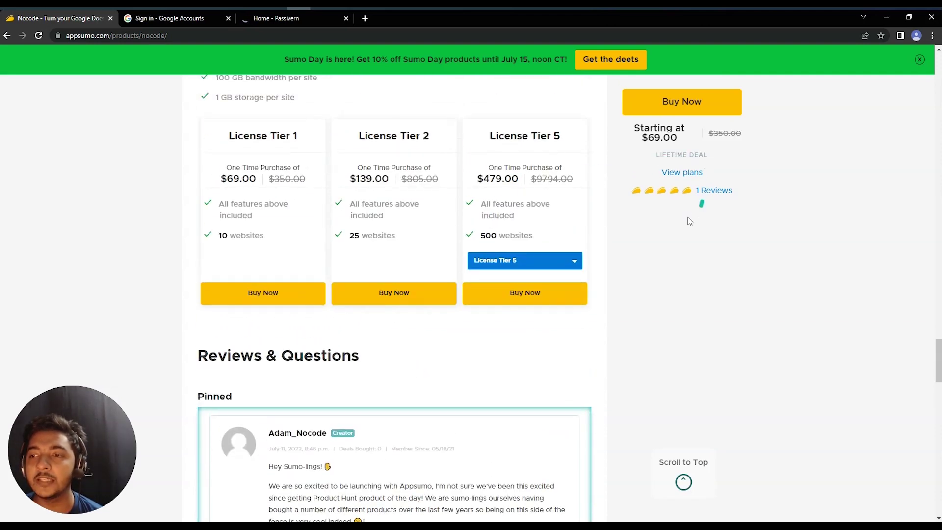
scroll(675, 243, down, 5)
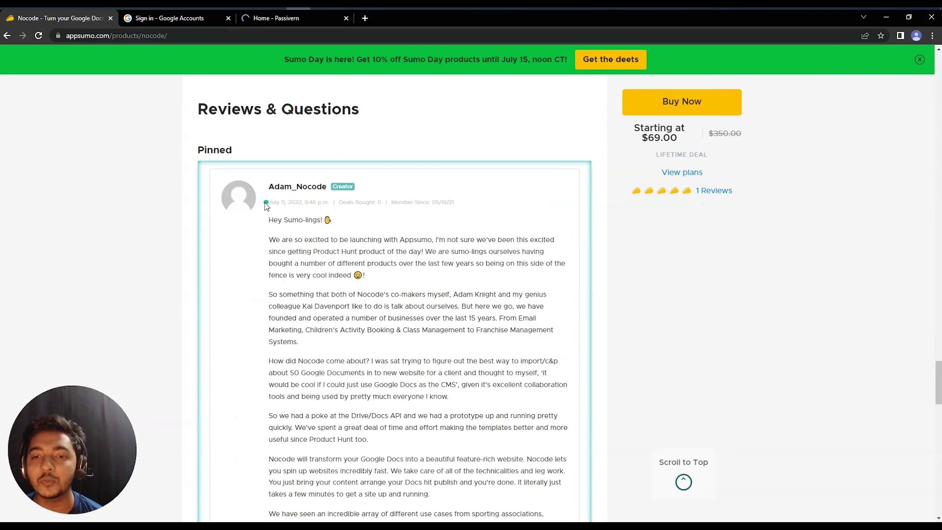
Check the posting date of the creator's pinned message against today's date in the system calendar
drag(265, 205, 298, 203)
click(298, 202)
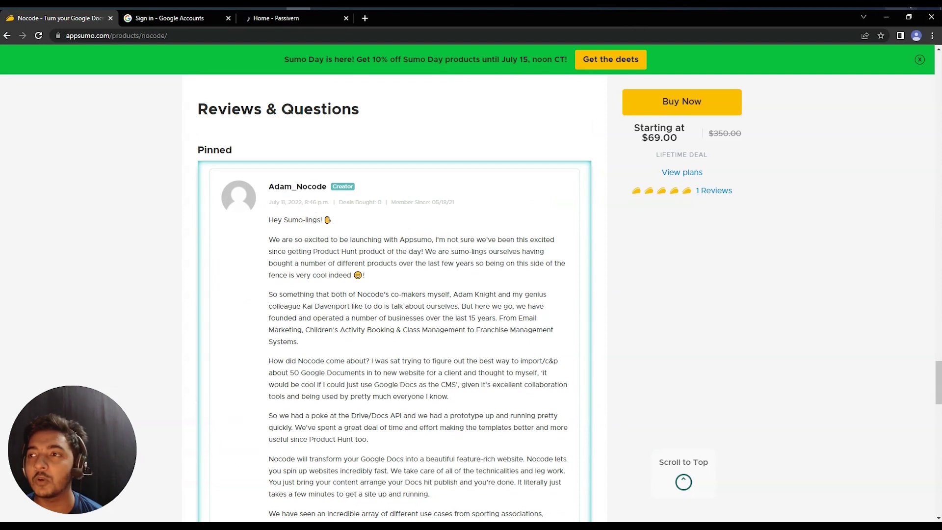
key(super+alt+d)
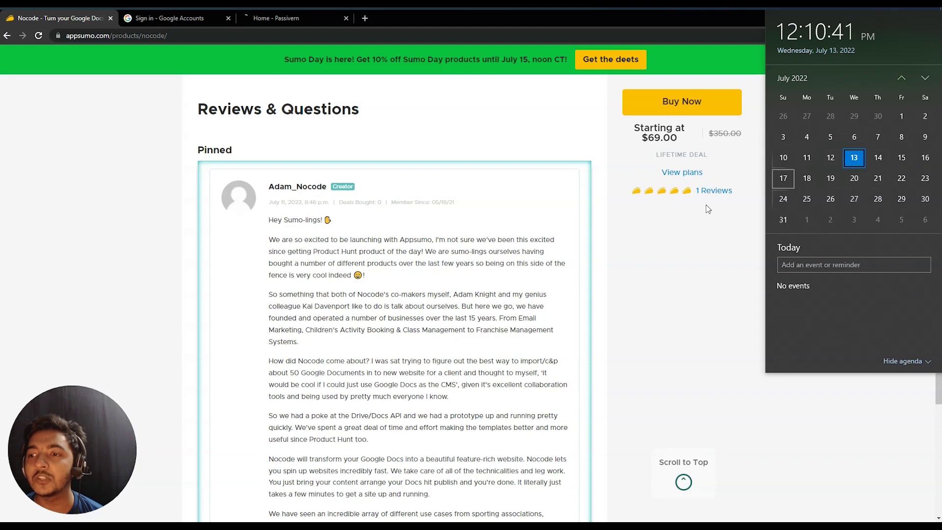
click(671, 244)
Read the verified purchaser's review of Nocode and return to the beginning of the product page
scroll(656, 290, down, 20)
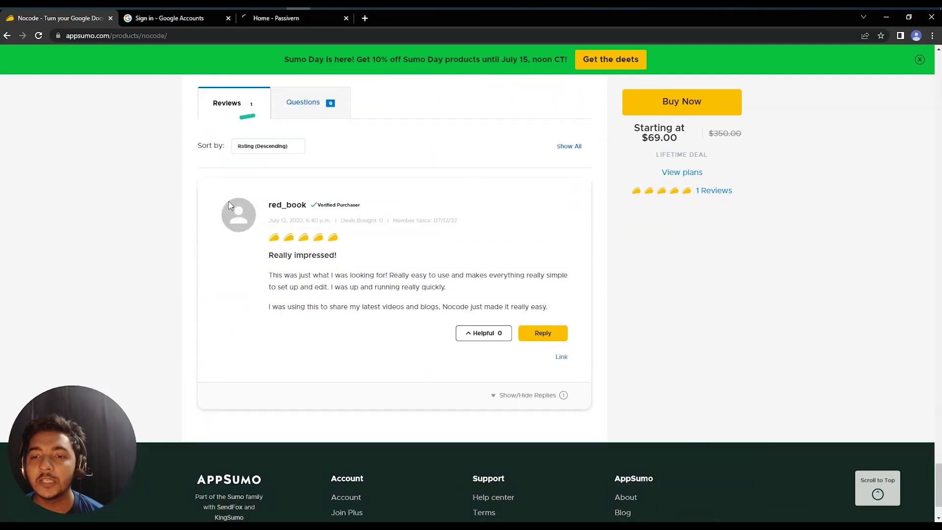
drag(266, 260, 331, 256)
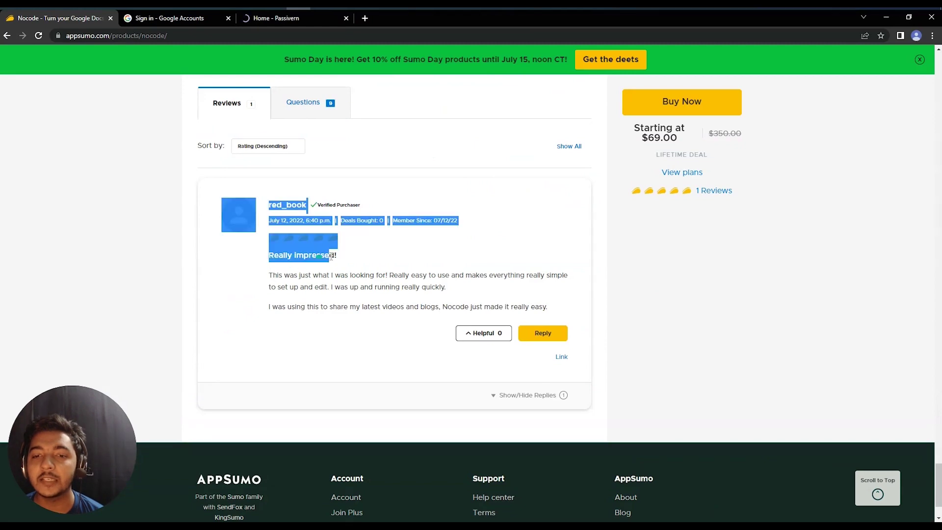
scroll(358, 258, up, 15)
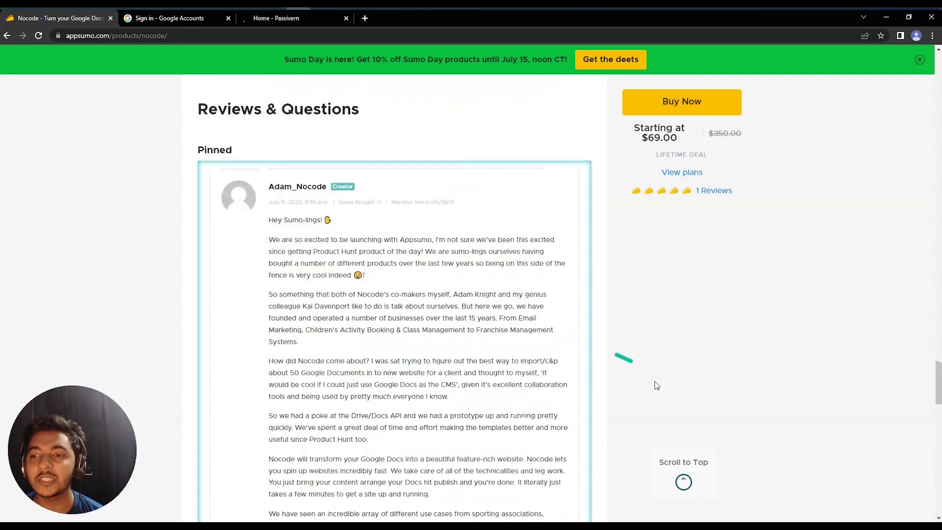
scroll(647, 371, up, 15)
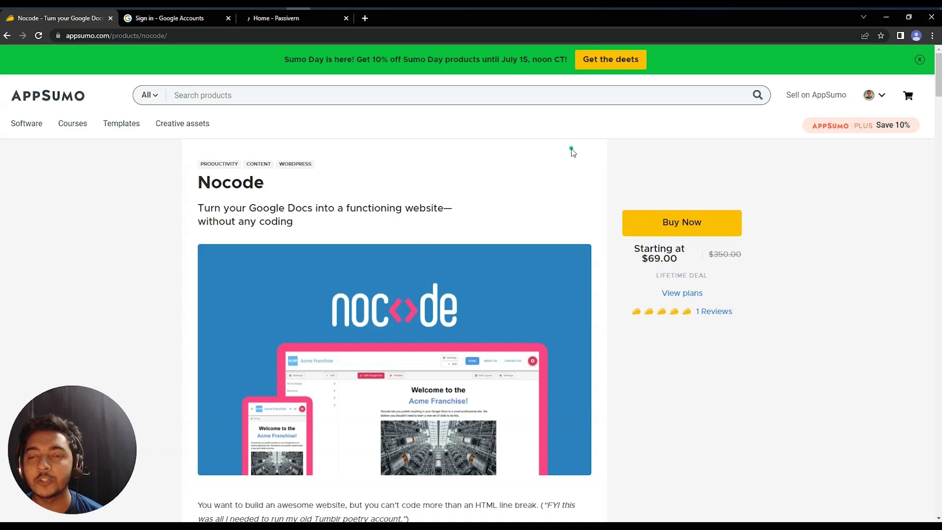
Switch to the Facebook group Passivern SaaS LTD Review with Giveaway and browse its lifetime deal and giveaway posts
key(alt+Tab)
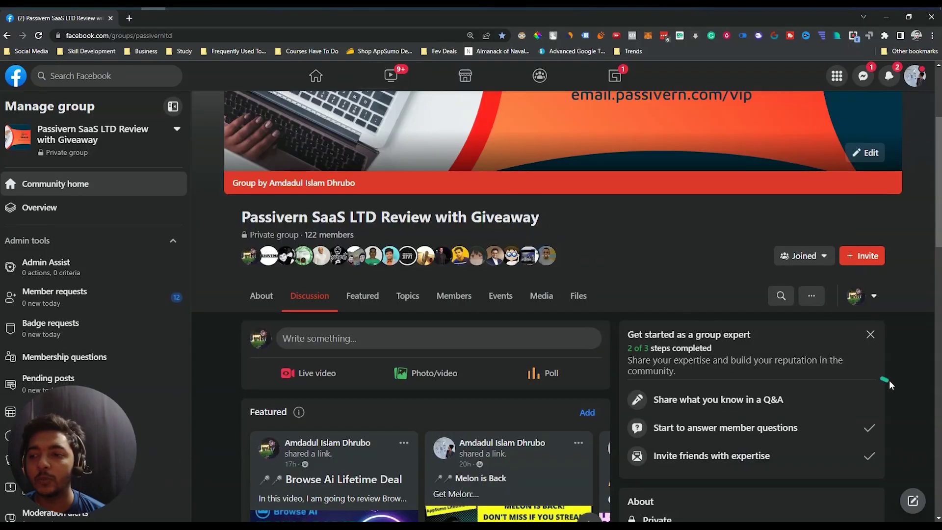
scroll(894, 381, down, 7)
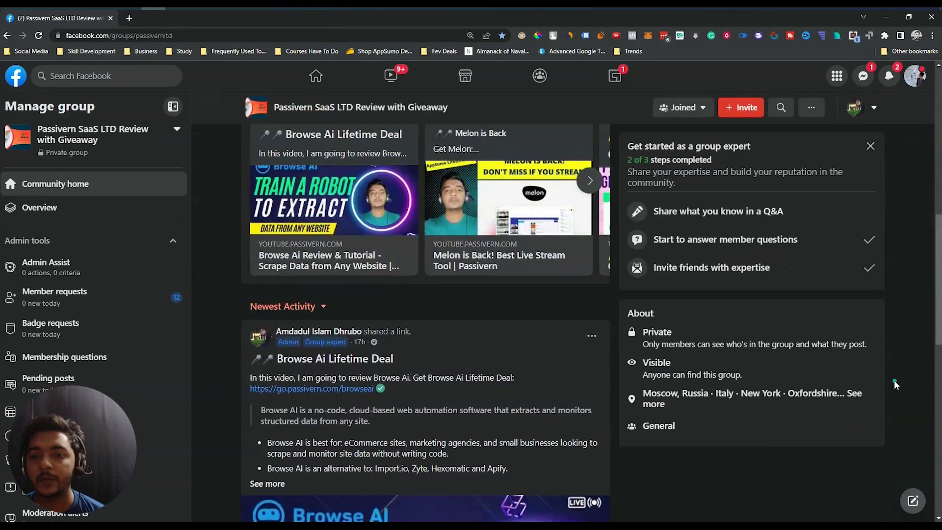
scroll(894, 380, down, 7)
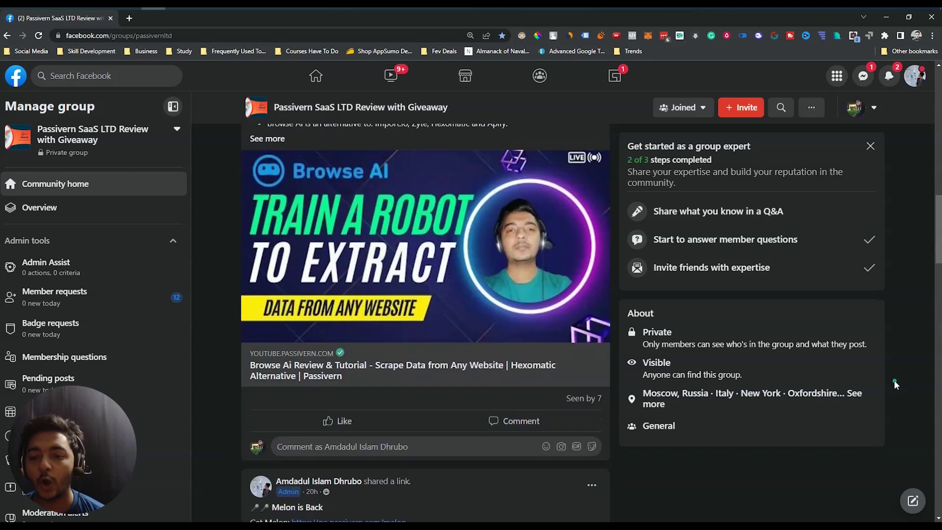
scroll(894, 380, down, 3)
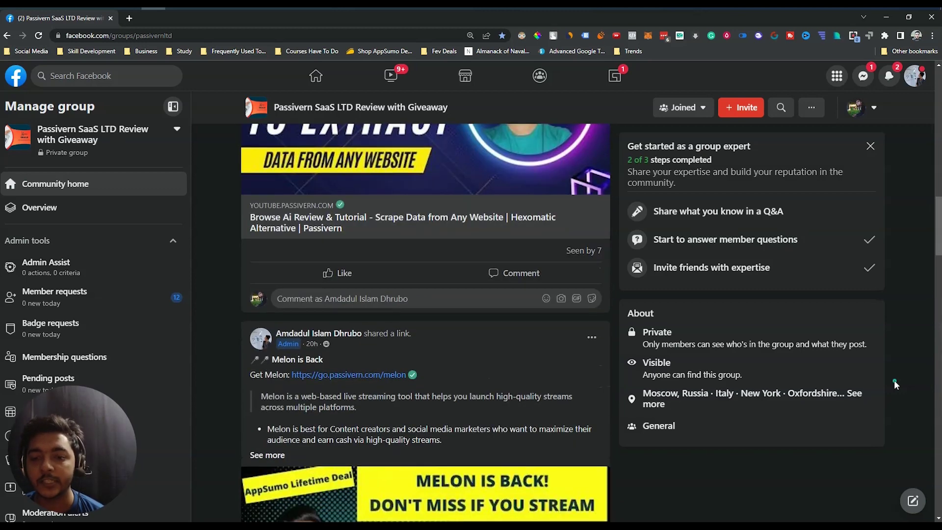
scroll(893, 380, down, 9)
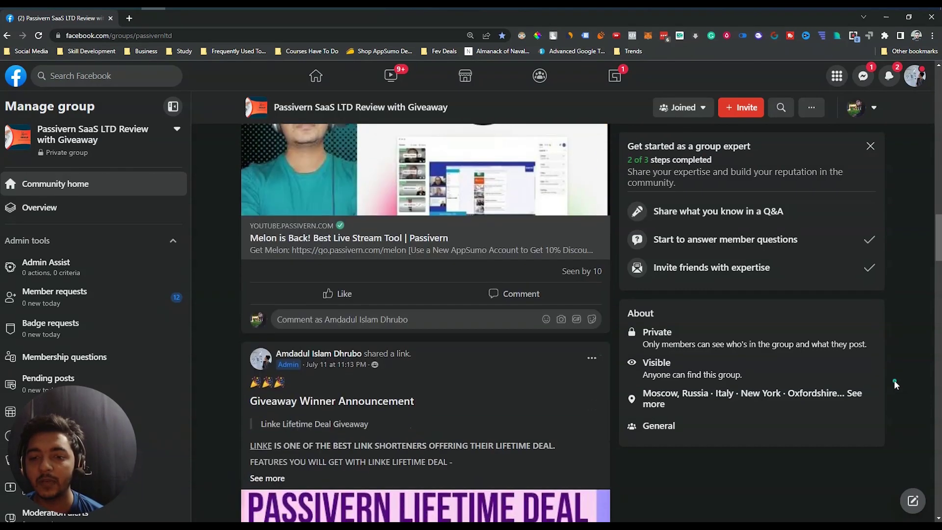
scroll(893, 380, down, 15)
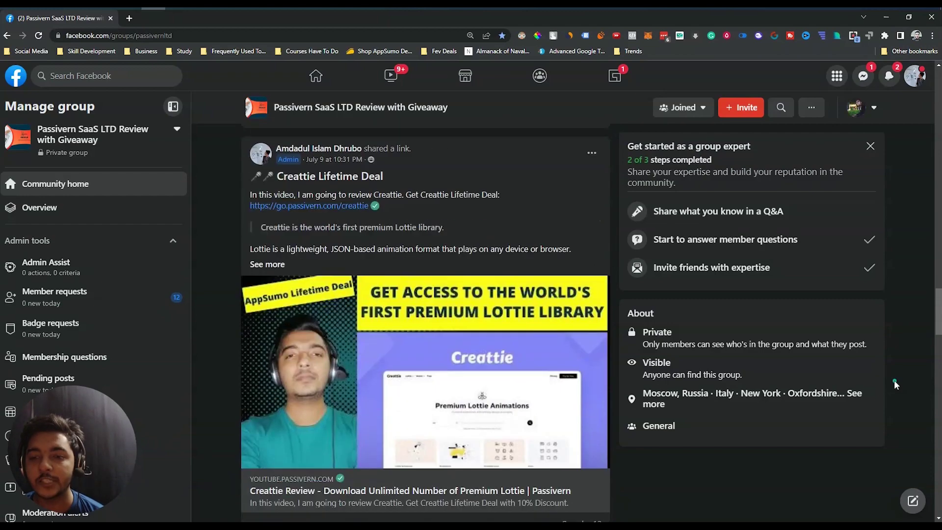
scroll(894, 380, down, 13)
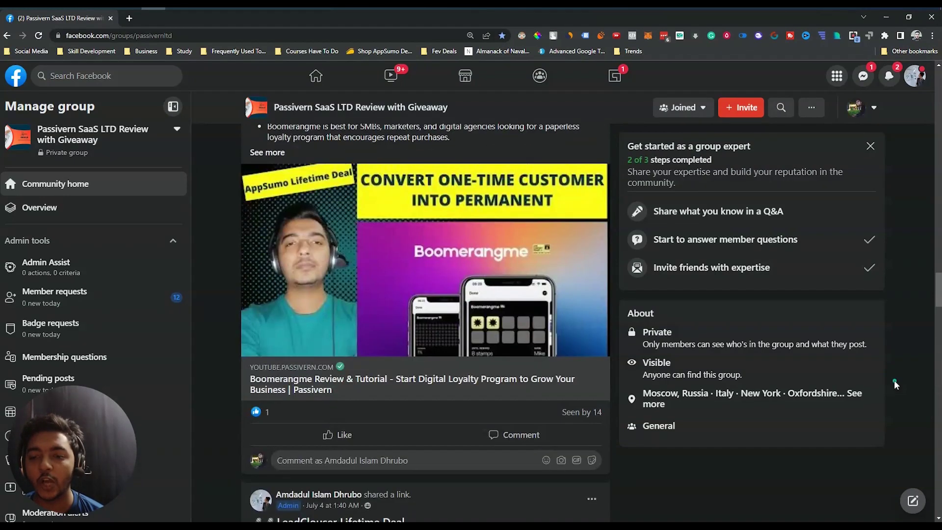
scroll(893, 379, down, 15)
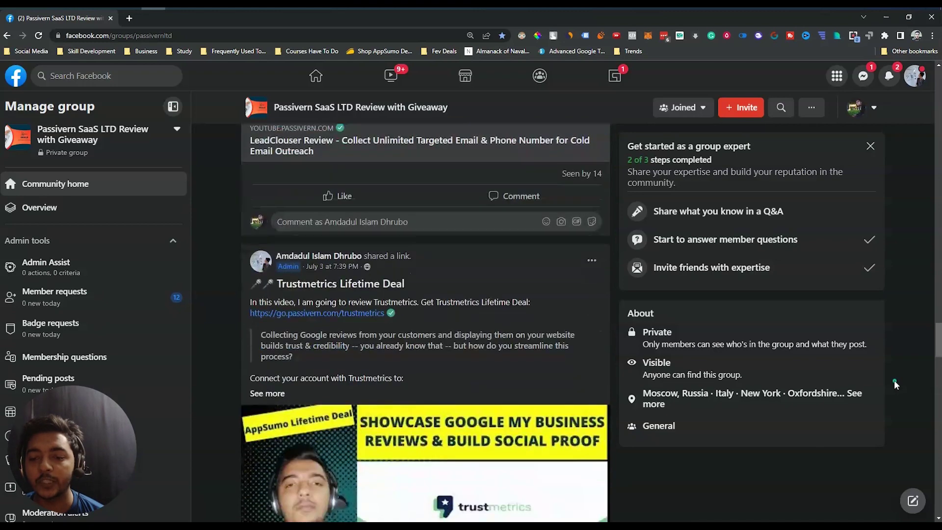
scroll(894, 380, down, 7)
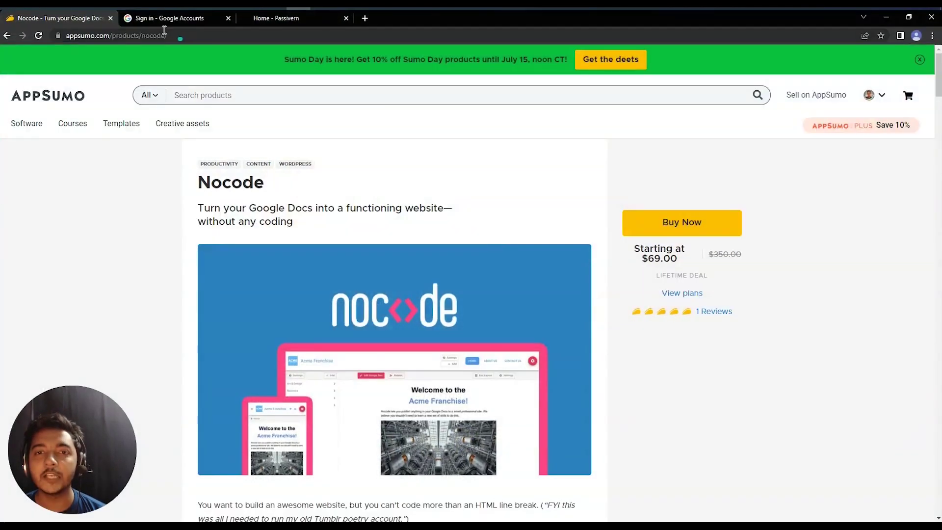
On the open Google sign-in page, grant Nocode access to its specific Google Drive files and continue
click(179, 19)
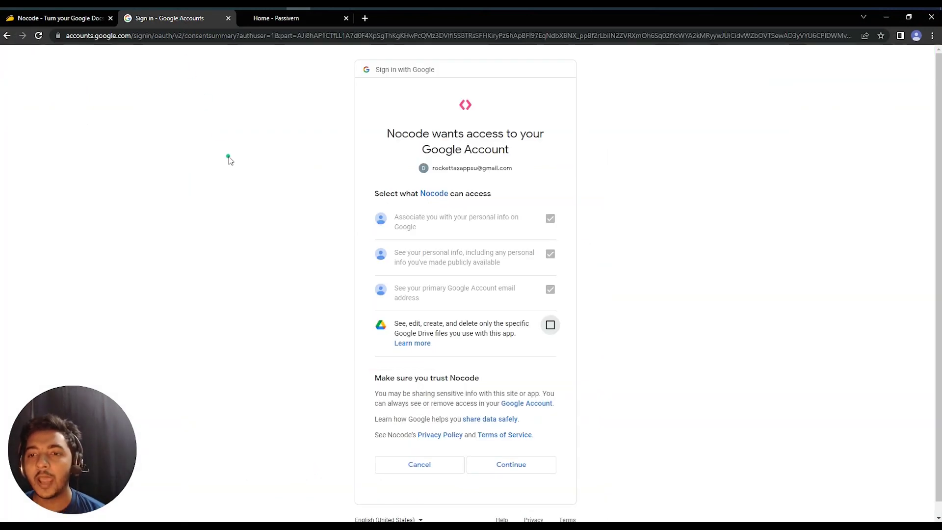
click(551, 326)
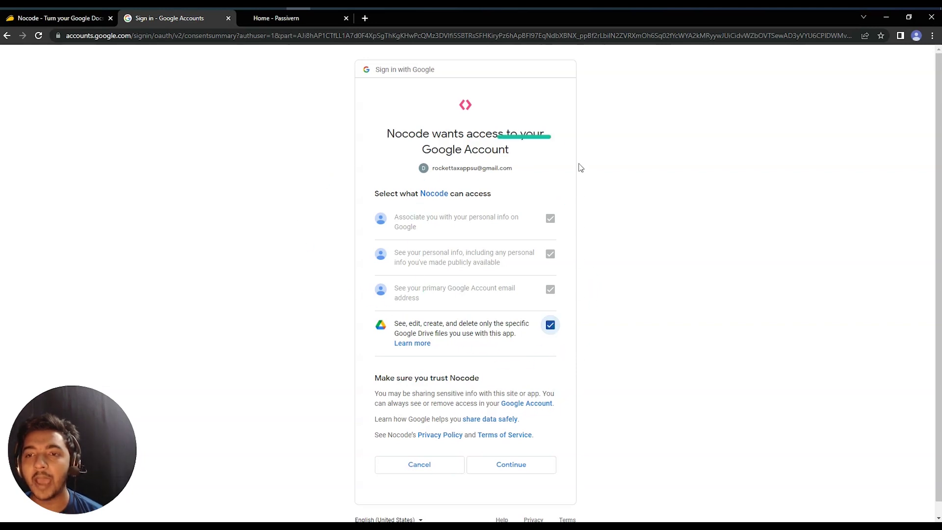
click(507, 470)
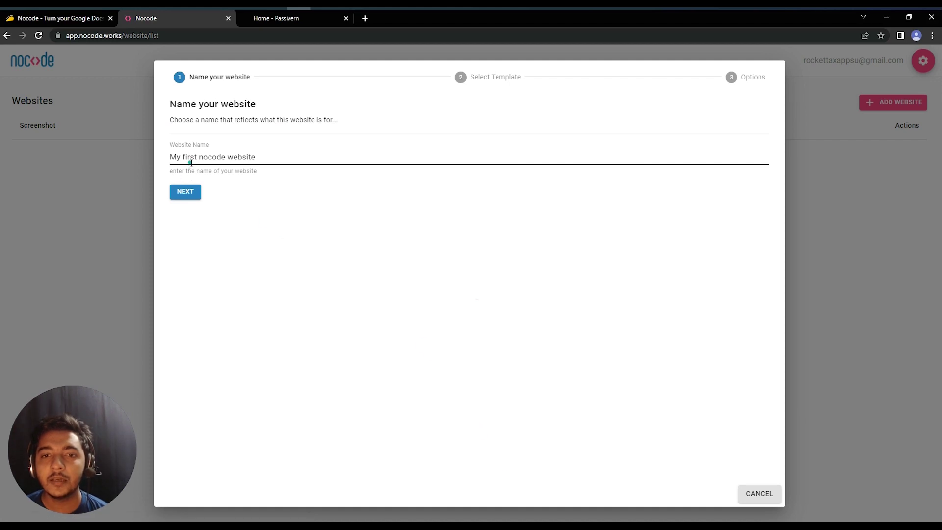
Name the new website "Passivern Nocode" and proceed to template selection
triple_click(177, 160)
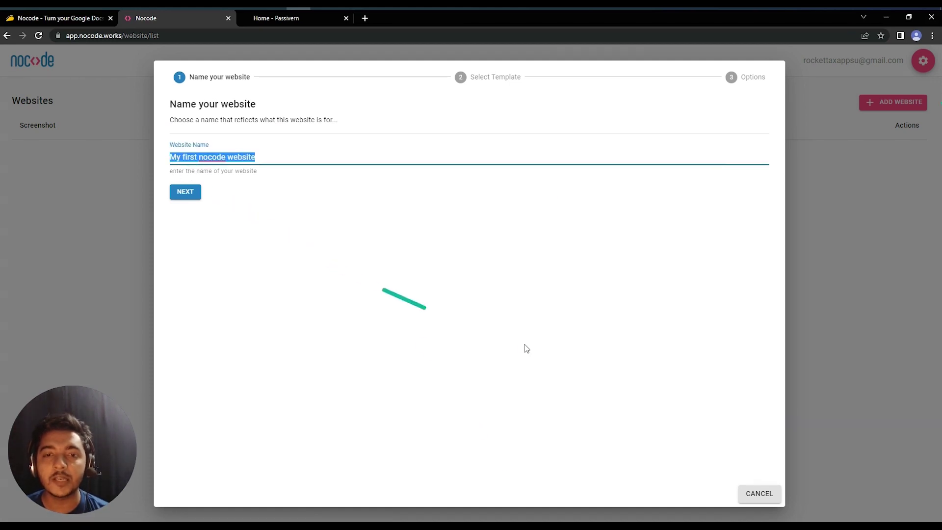
text(Pa)
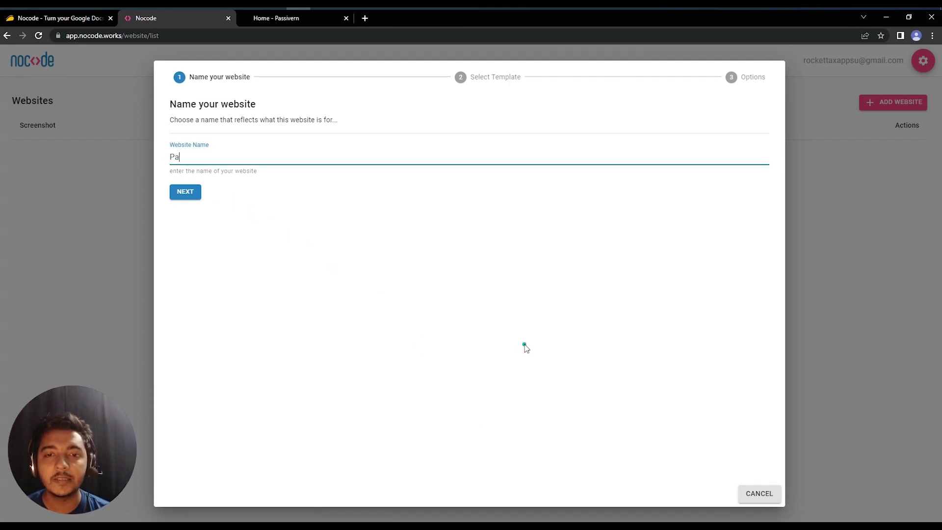
text(ssivern N)
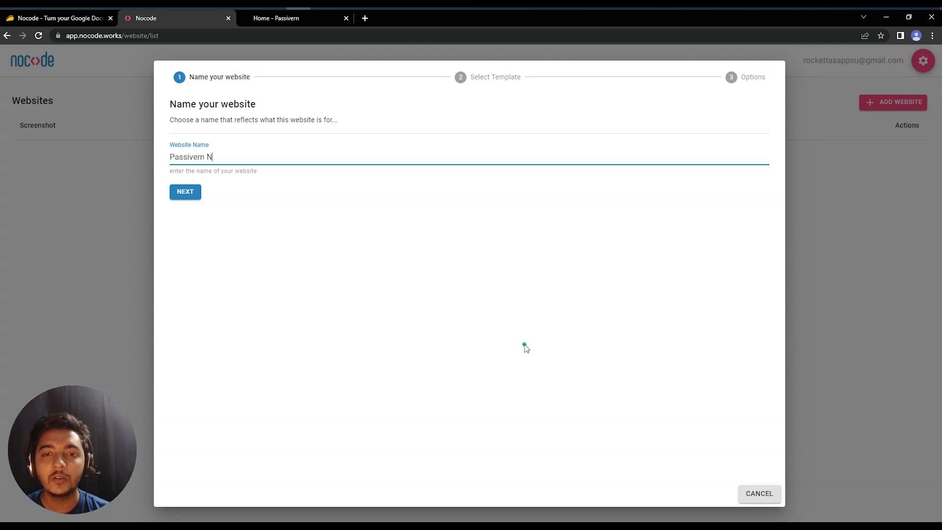
text(ocode)
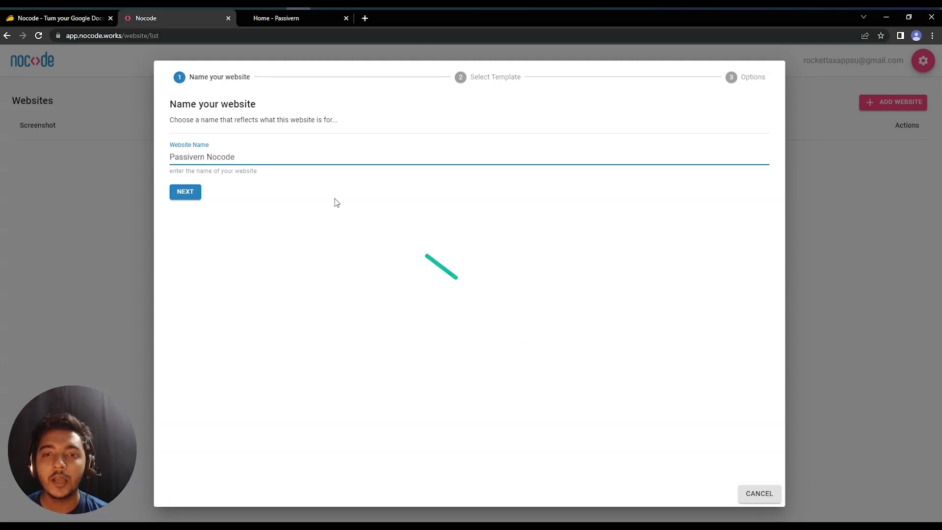
click(231, 126)
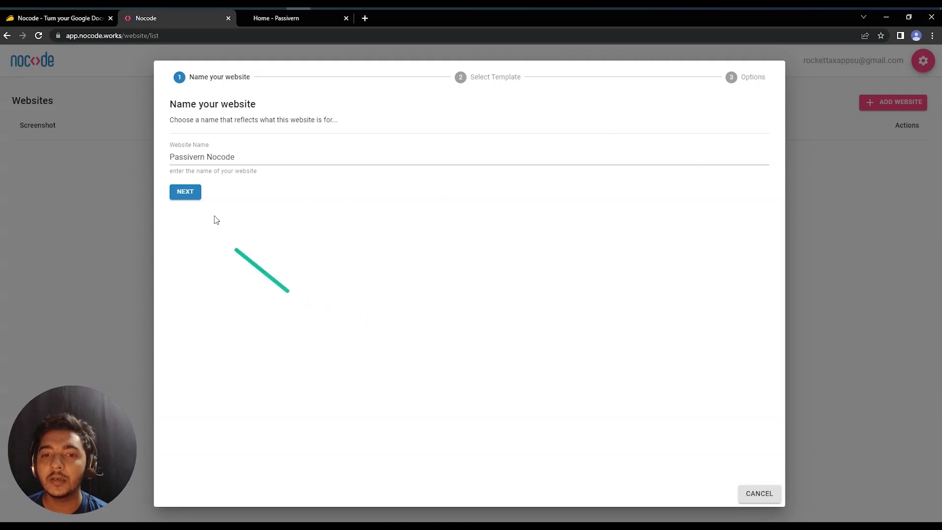
click(187, 195)
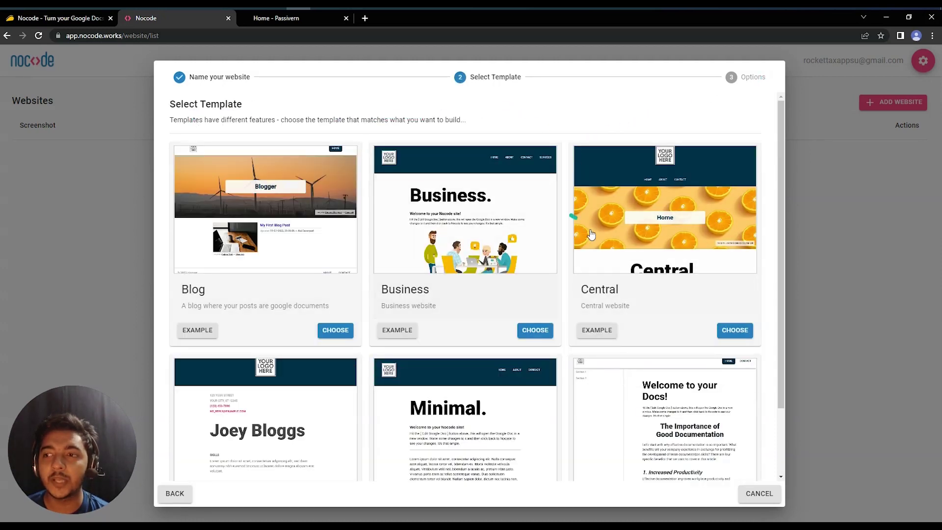
Look through the available website templates and open the example site of the Business template
scroll(608, 245, down, 2)
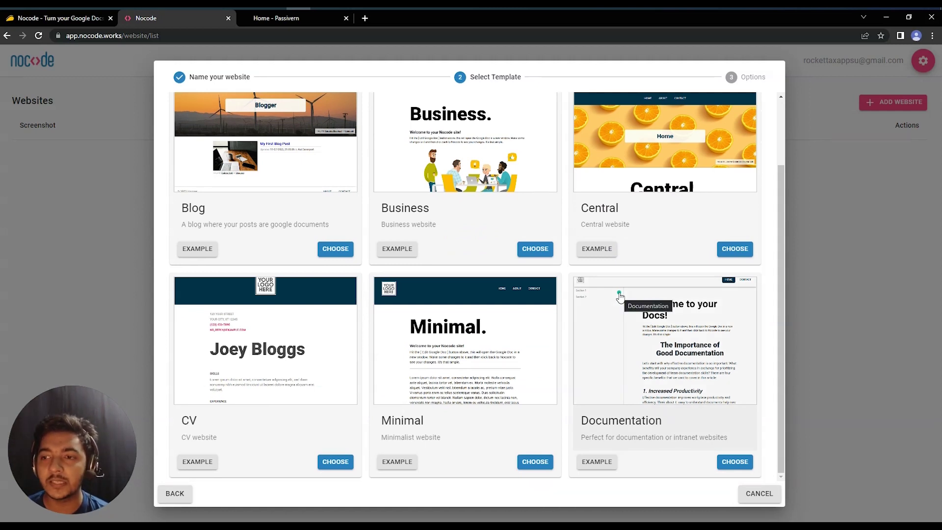
scroll(336, 265, up, 2)
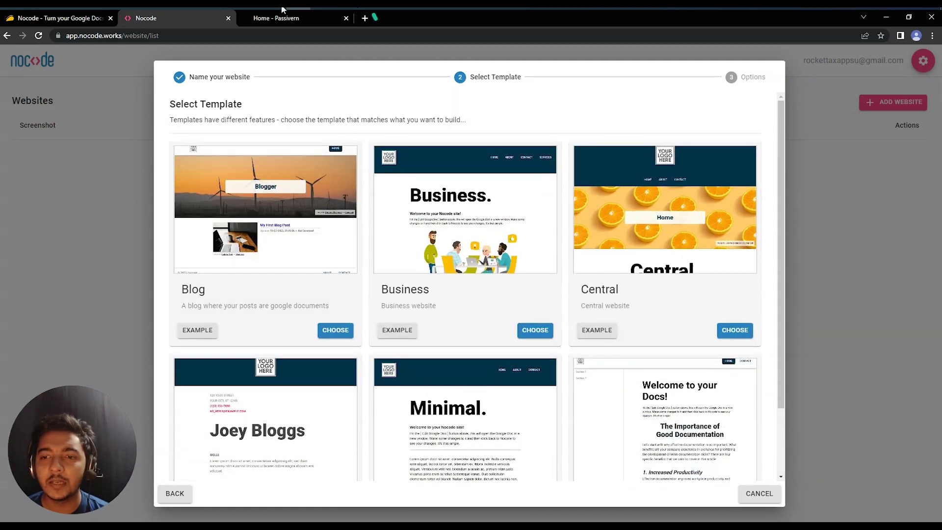
click(529, 326)
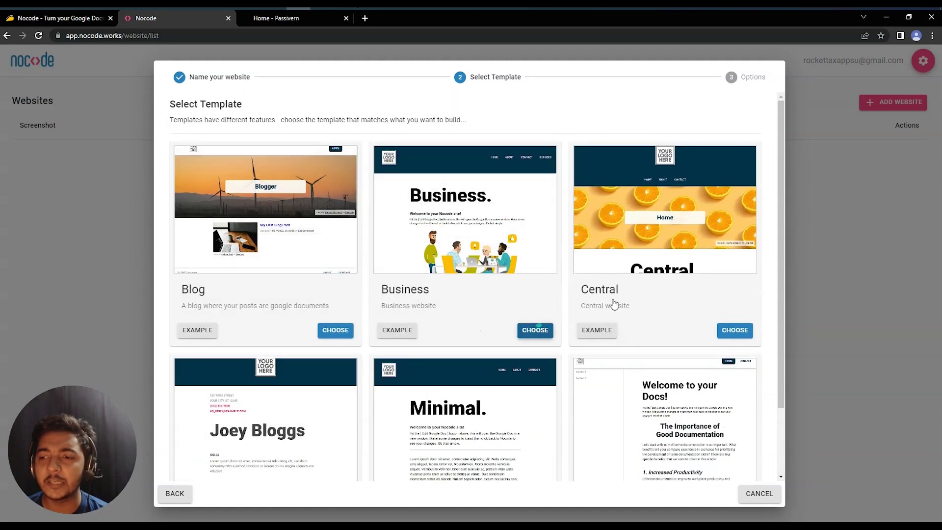
scroll(466, 275, down, 2)
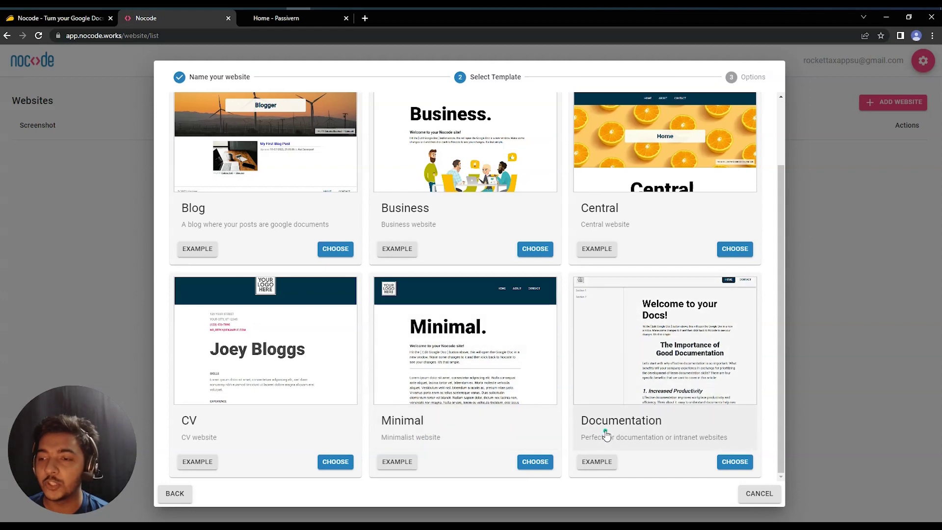
scroll(607, 435, up, 2)
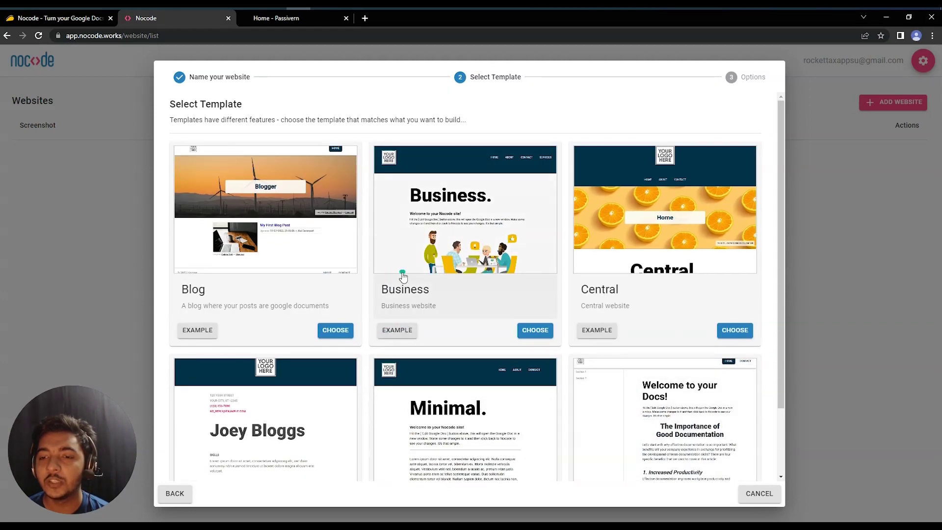
click(398, 332)
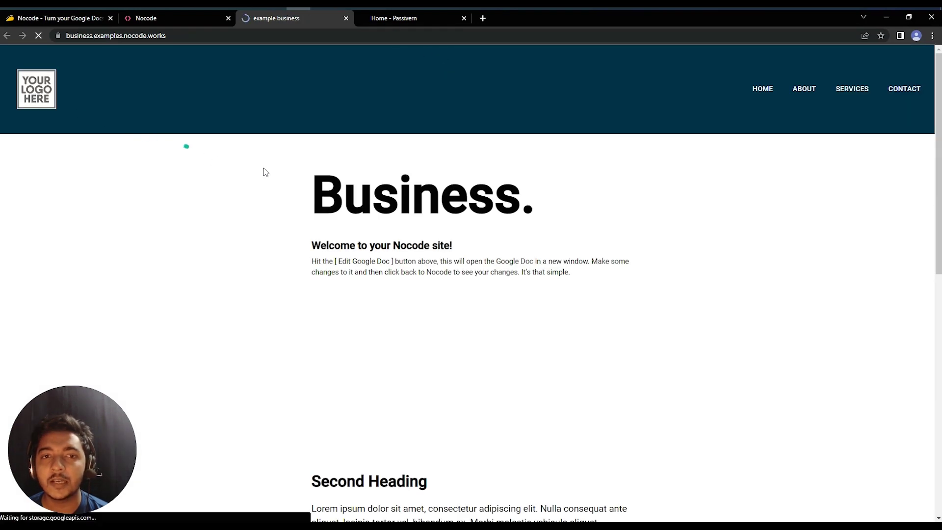
Look through the home page of the Business template's example site from header to footer
scroll(456, 244, down, 10)
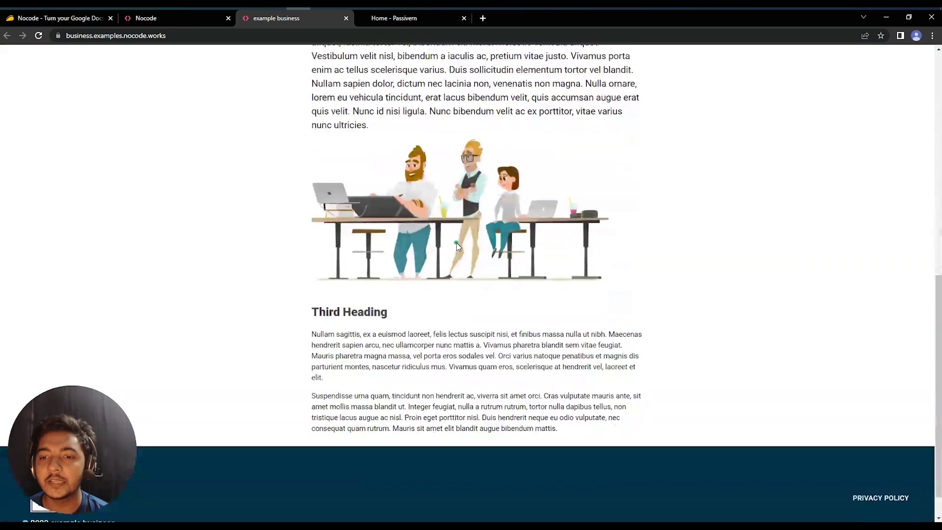
scroll(707, 356, up, 10)
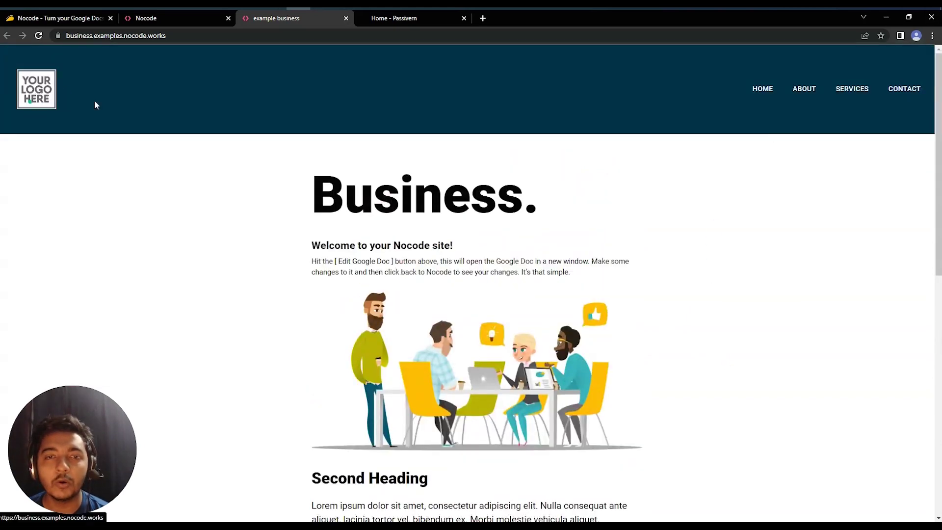
scroll(542, 225, down, 6)
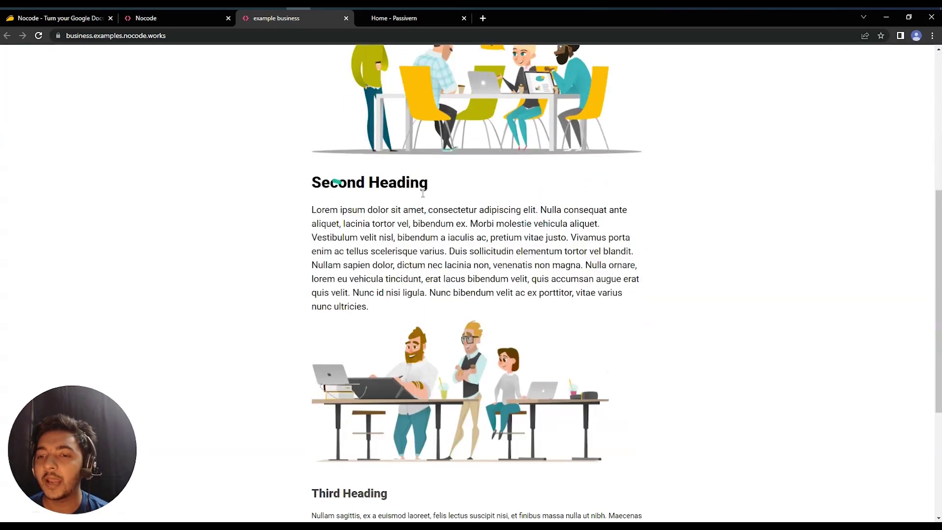
scroll(462, 221, down, 4)
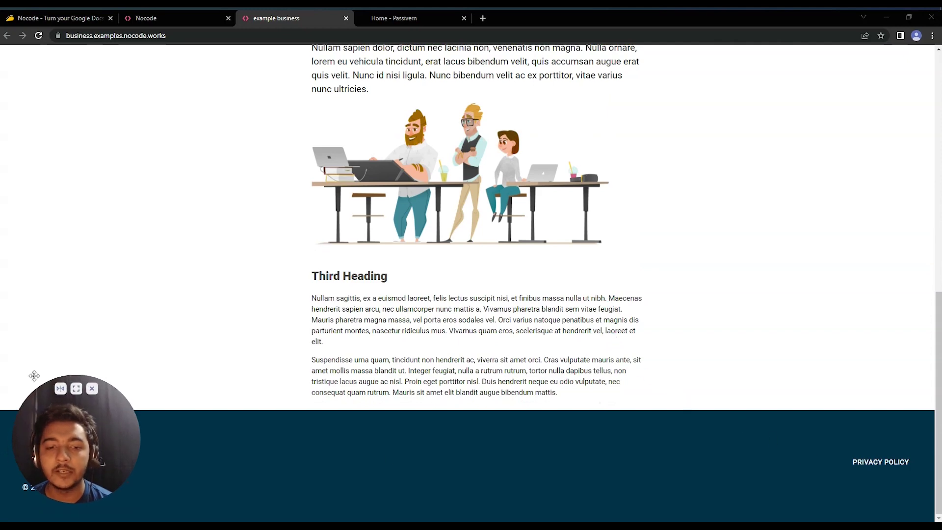
scroll(758, 488, up, 10)
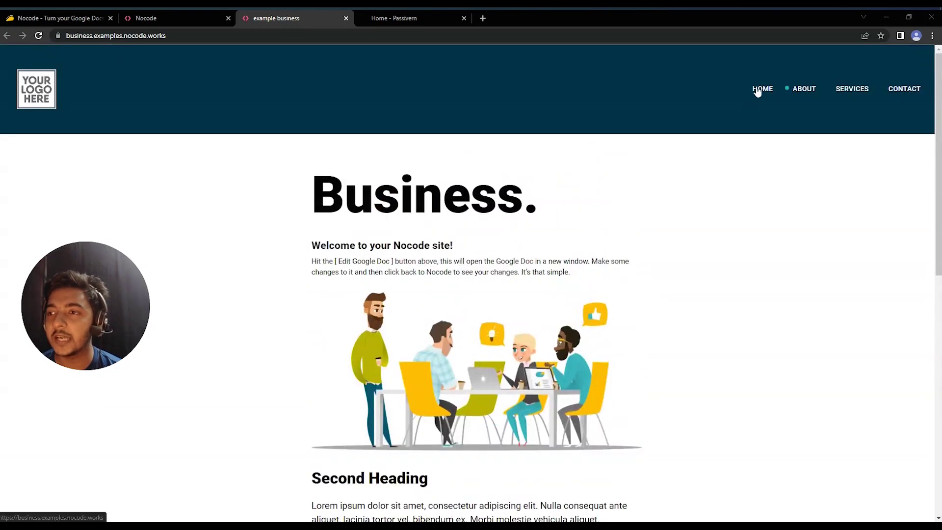
Open the example site's About page and examine its introduction, team portraits and body text
click(798, 92)
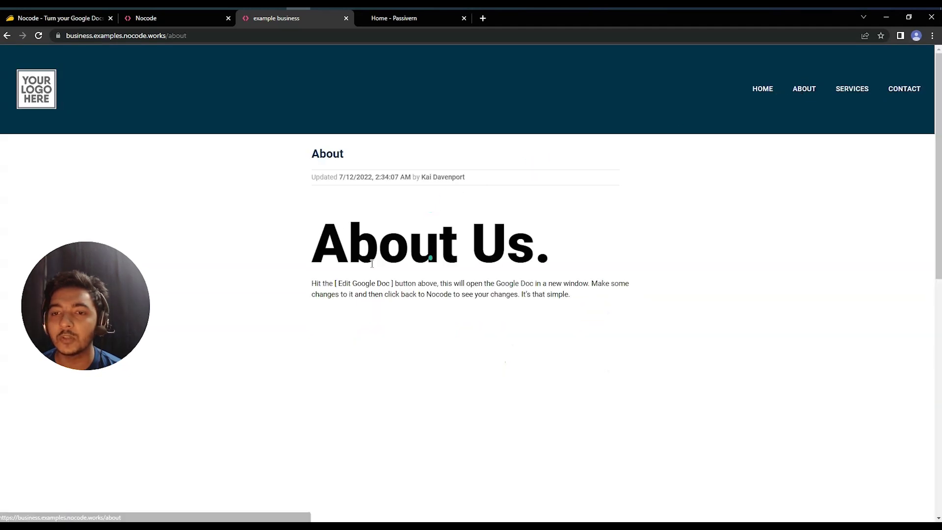
drag(310, 258, 702, 299)
click(701, 297)
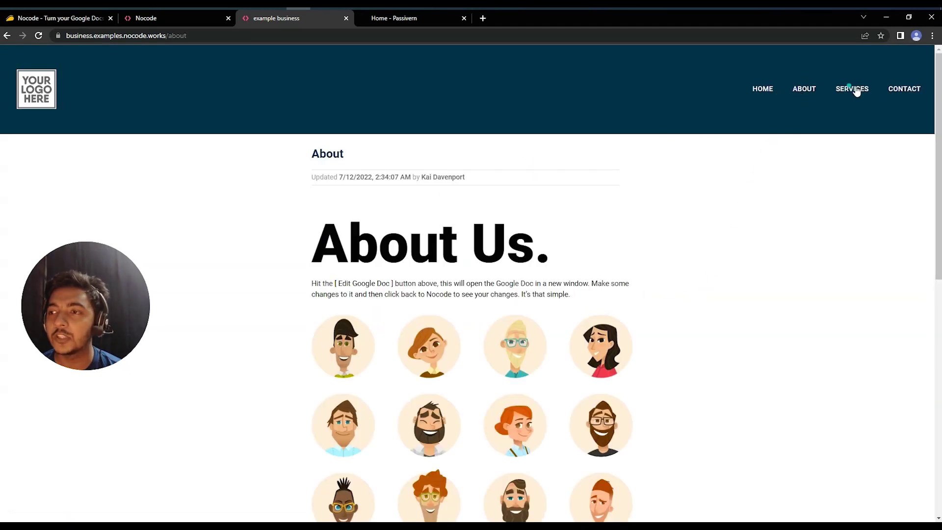
scroll(513, 321, down, 8)
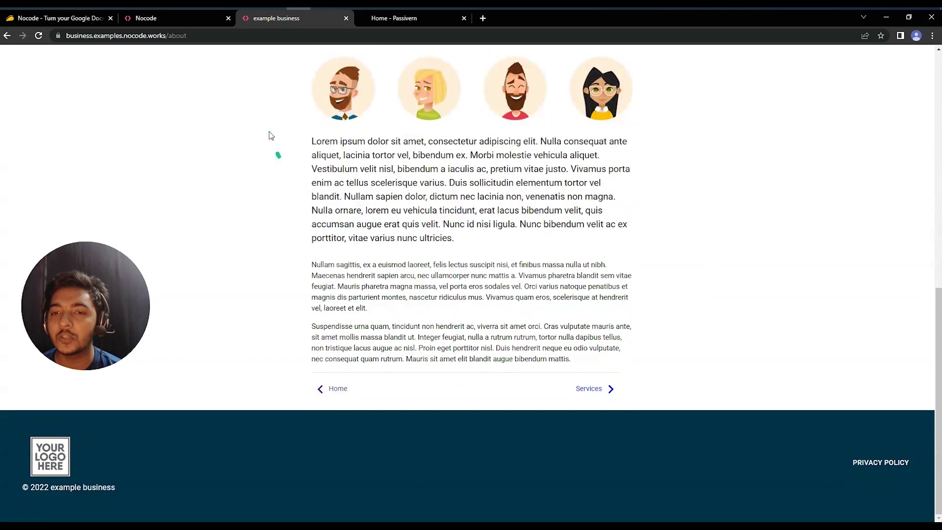
drag(269, 135, 672, 337)
click(673, 337)
scroll(673, 336, up, 10)
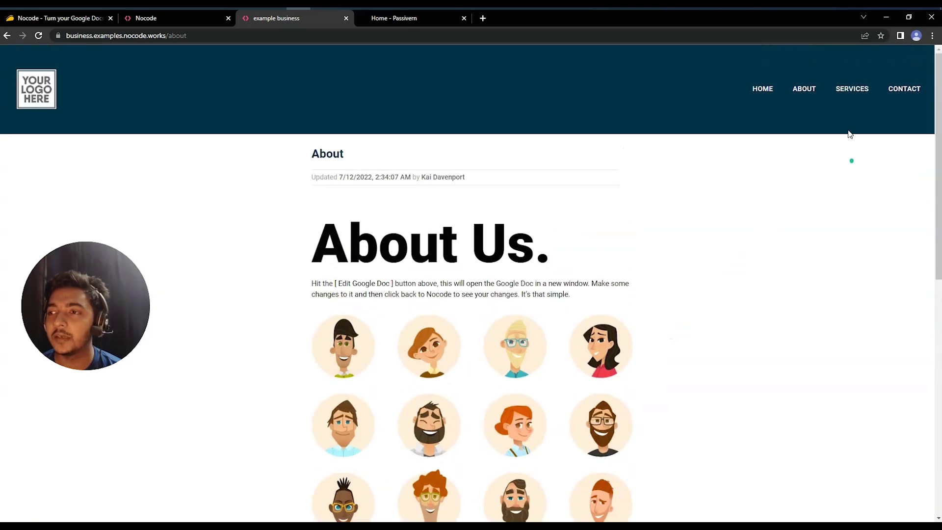
Open the example site's Services page and look through its whole content
click(859, 88)
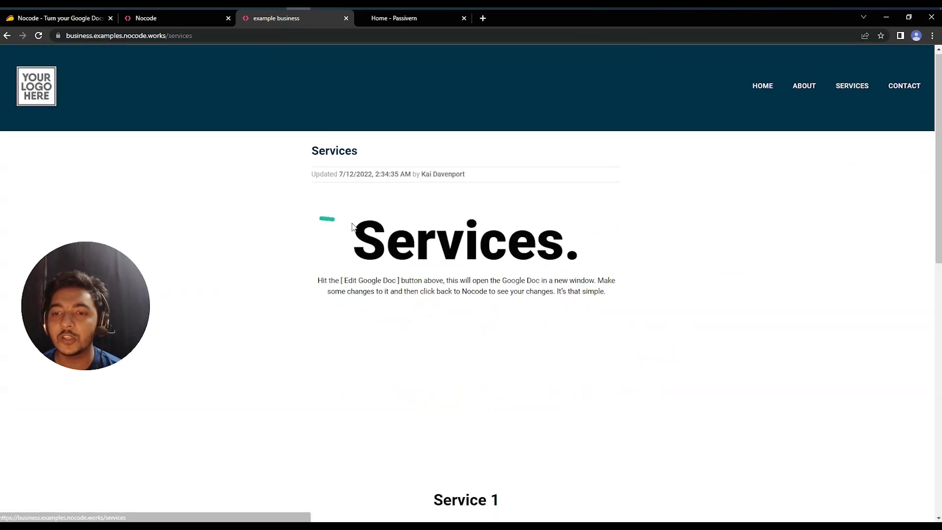
scroll(451, 312, down, 3)
drag(318, 108, 542, 407)
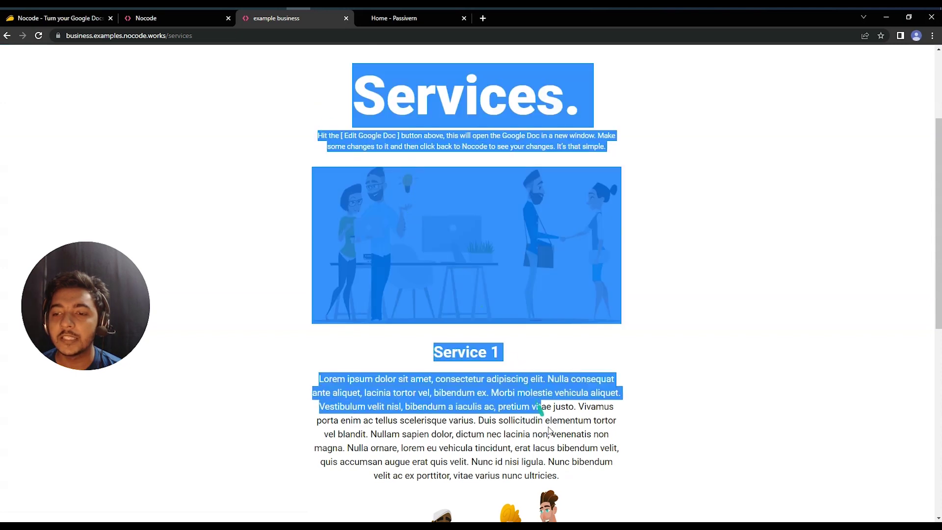
click(542, 407)
scroll(544, 416, down, 9)
scroll(547, 427, up, 12)
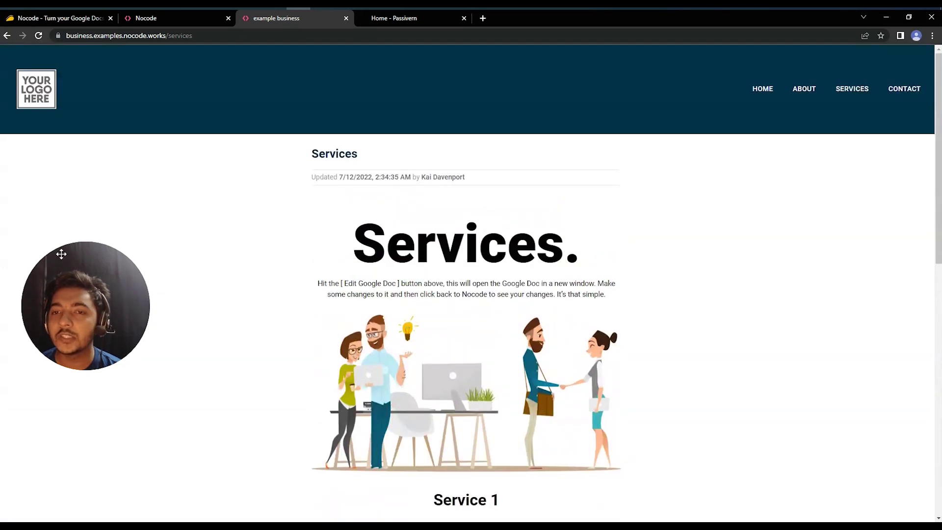
Examine the Services heading and illustration, and the title and paragraph of the Service 1 section
drag(338, 240, 525, 377)
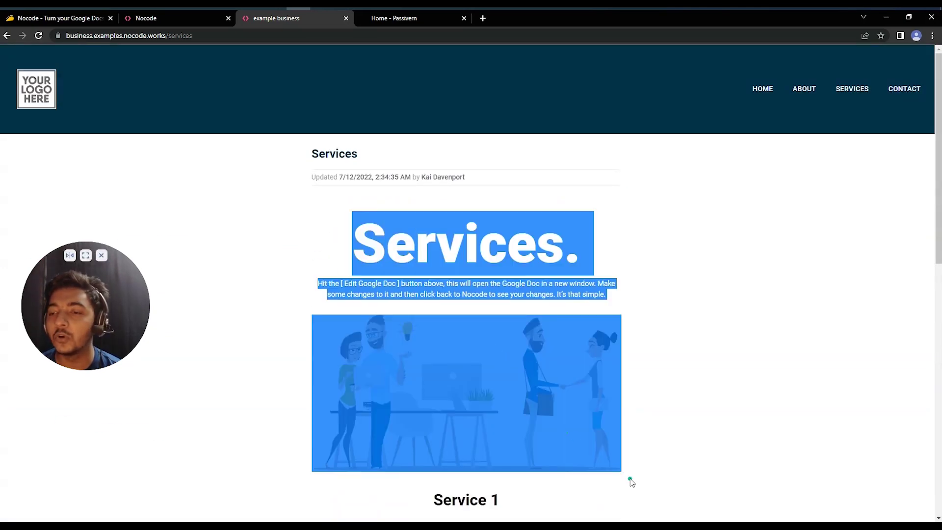
drag(632, 482, 633, 485)
scroll(632, 486, down, 4)
drag(314, 328, 406, 351)
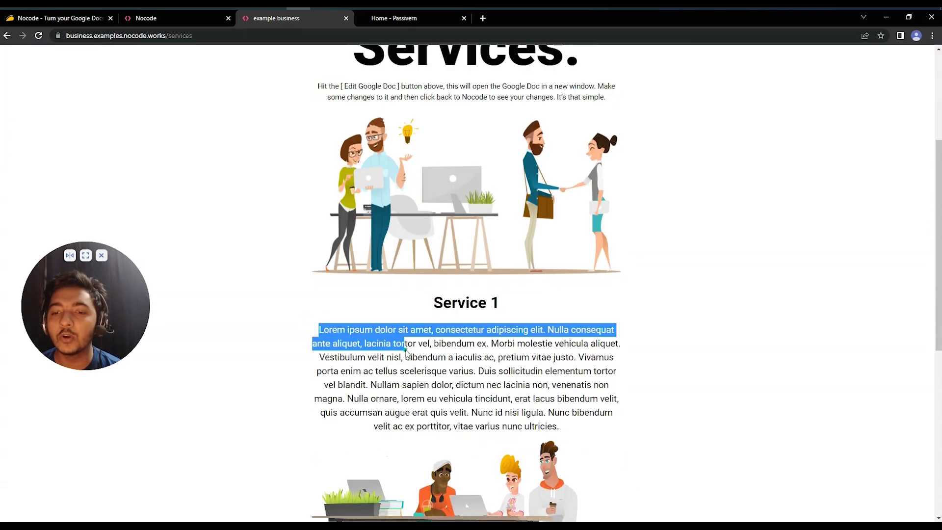
click(452, 344)
drag(606, 425, 373, 318)
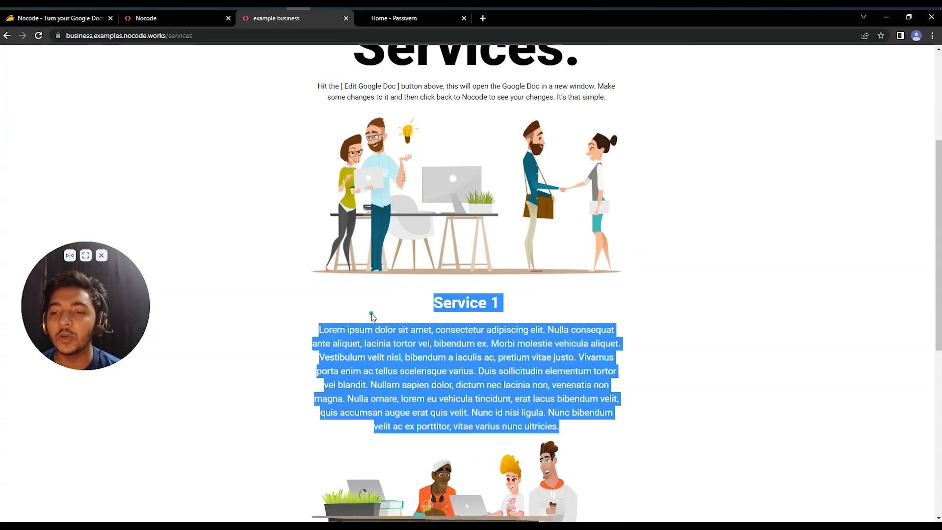
click(405, 312)
double_click(447, 300)
click(447, 300)
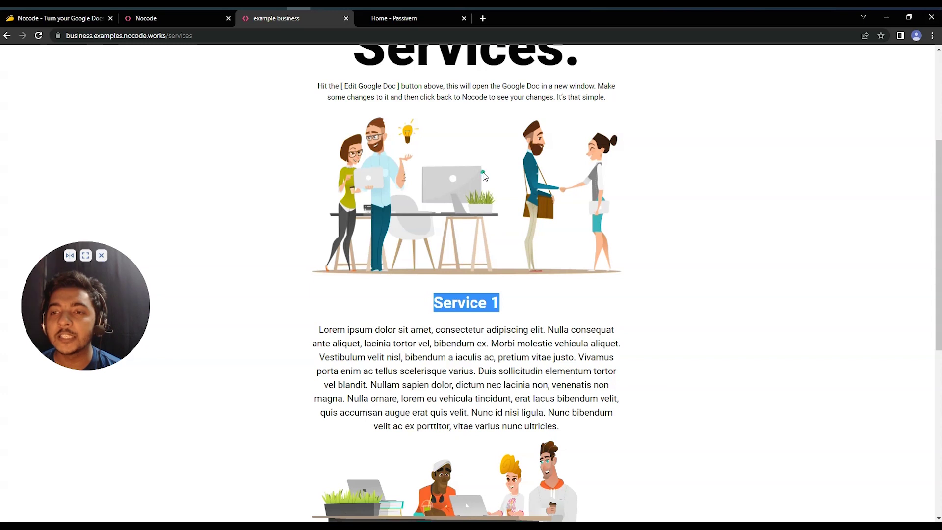
scroll(448, 309, up, 3)
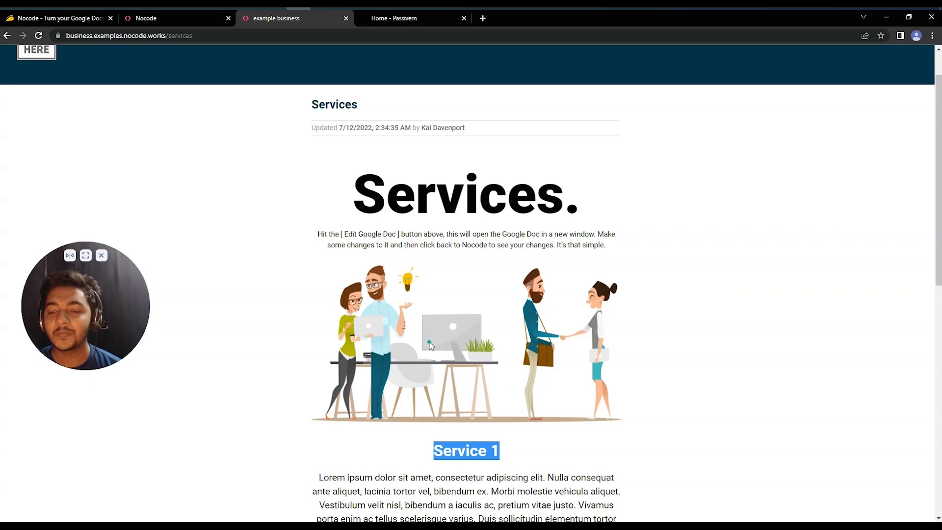
Close the example site and choose the Business template for the new website
click(346, 19)
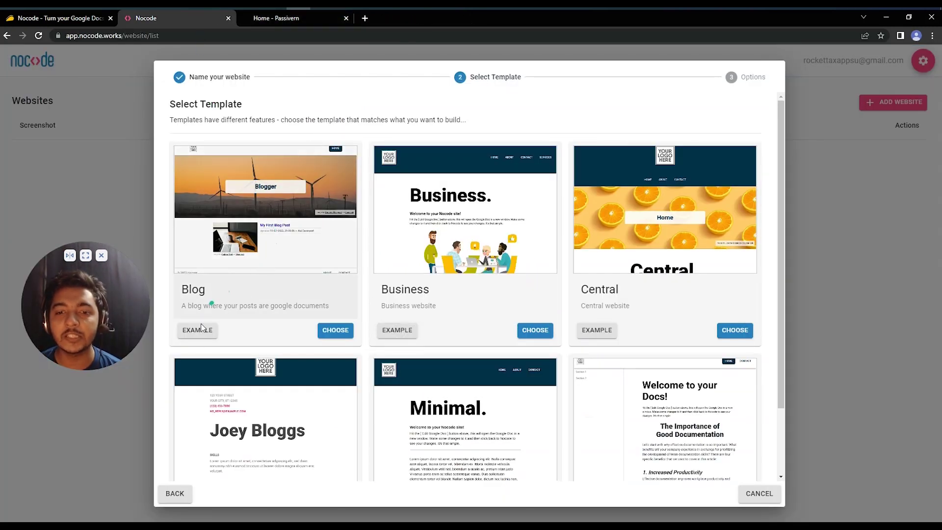
scroll(638, 354, down, 2)
scroll(639, 354, up, 2)
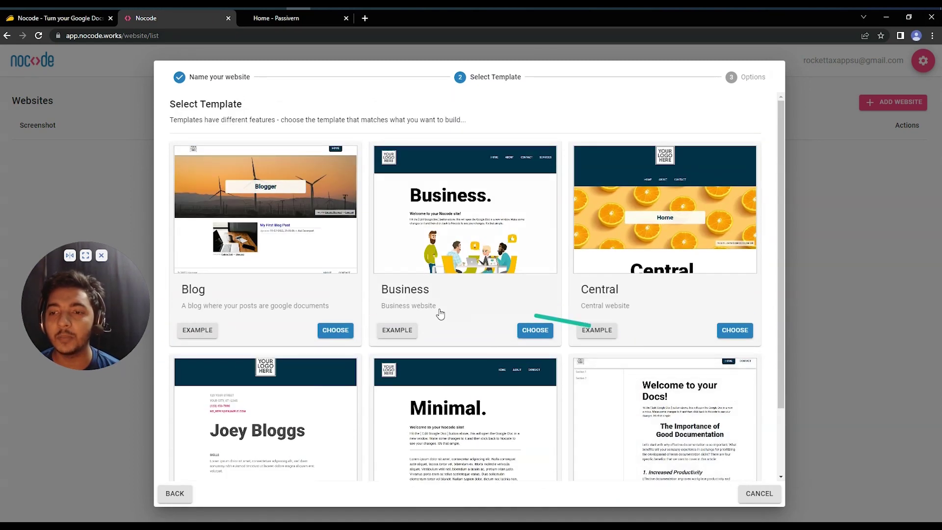
click(535, 331)
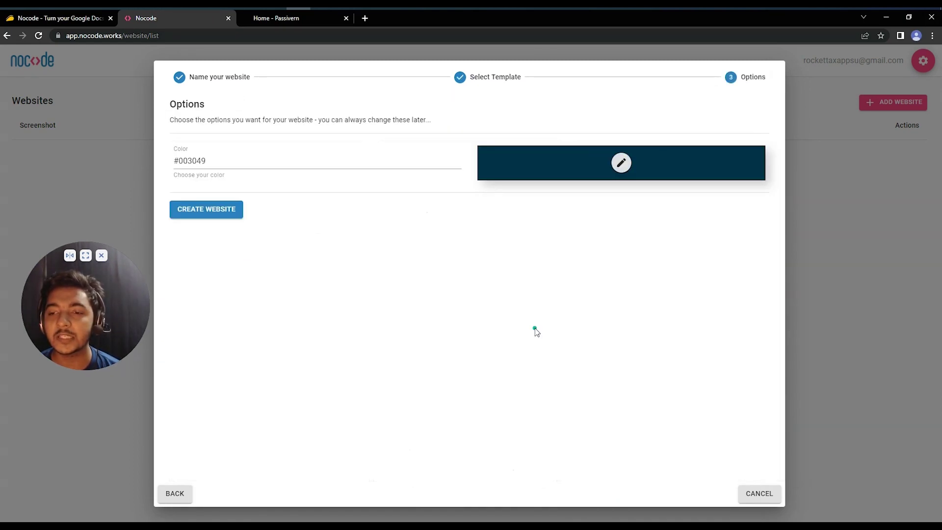
Check the colour choices, keep #003049 as the website colour and create the website
click(214, 159)
click(621, 163)
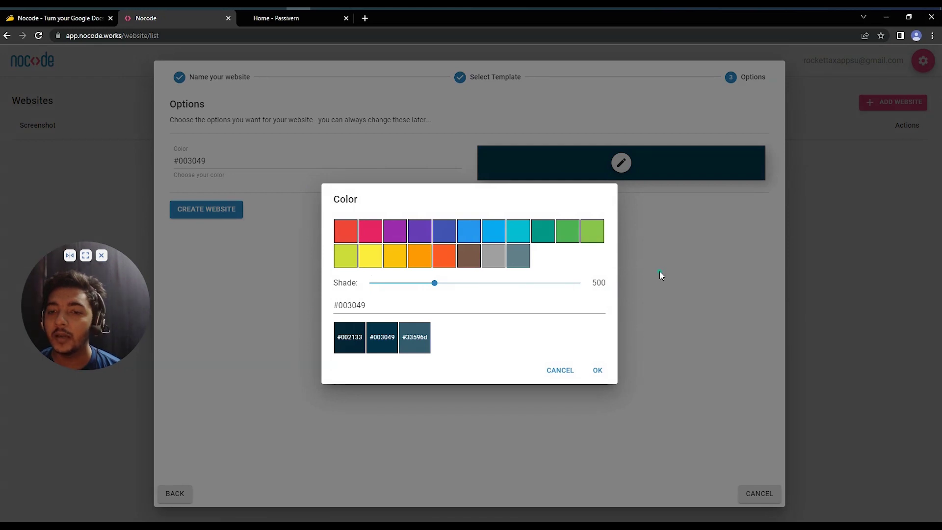
click(598, 370)
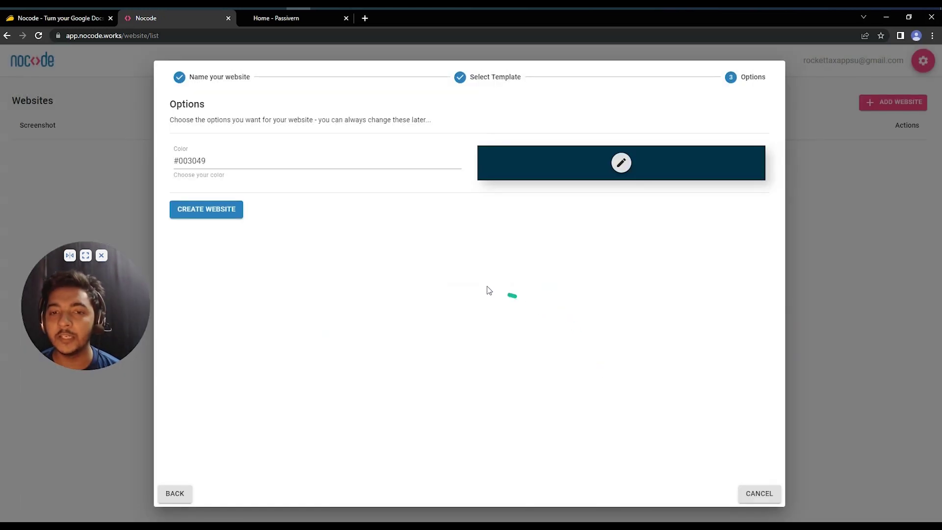
click(206, 210)
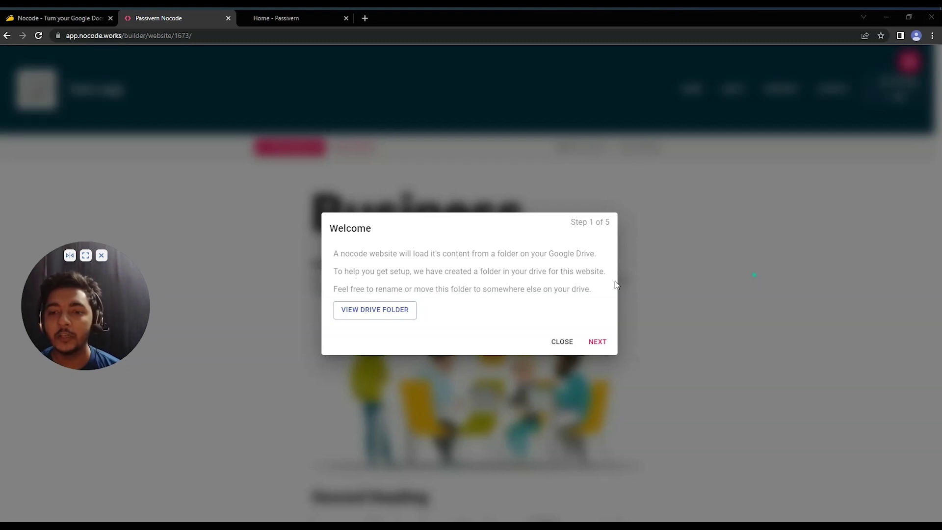
View the new website's Google Drive folder, go up to nocode websites and back into the Passivern Nocode folder
click(383, 317)
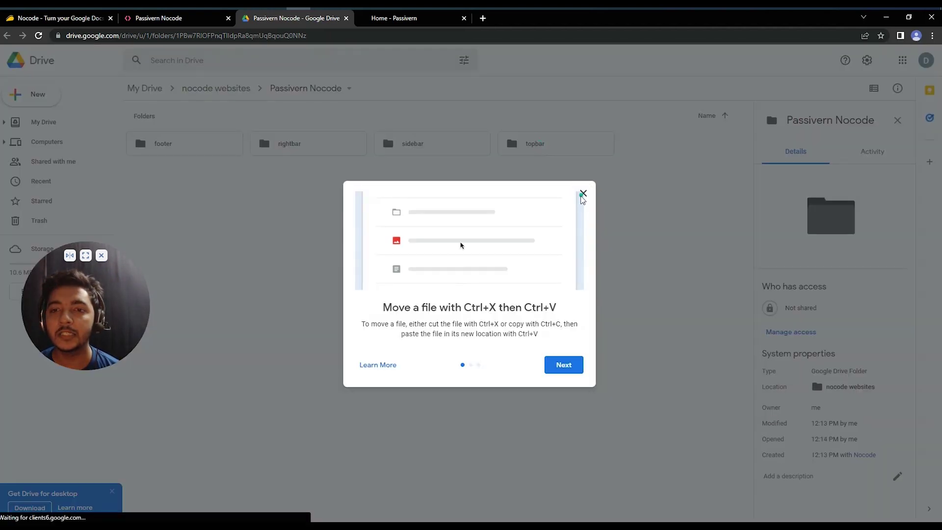
click(583, 193)
click(196, 93)
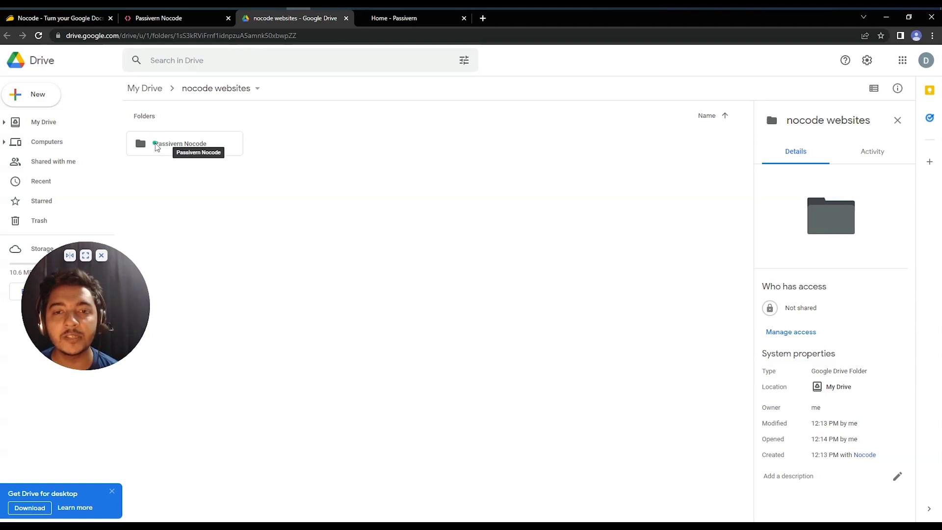
double_click(180, 144)
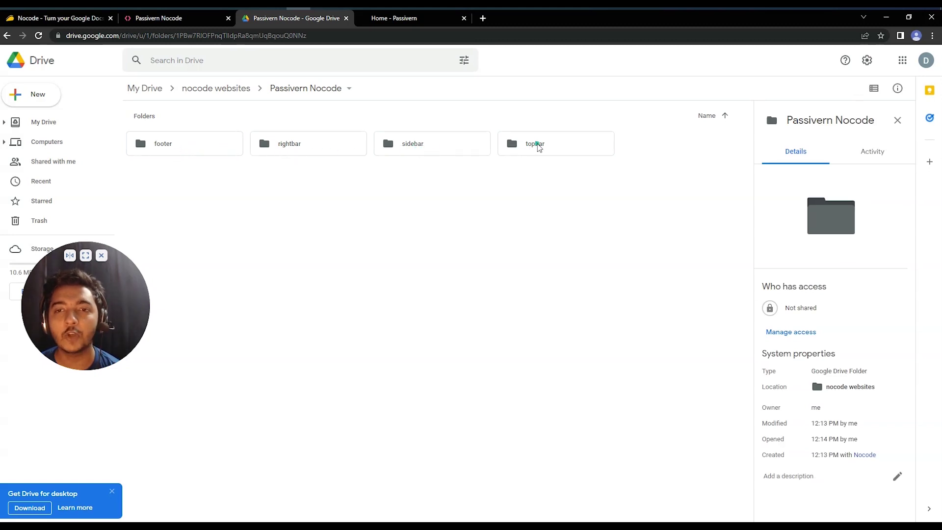
Return to the Nocode builder, advance the welcome tour to Editing Content and close it
click(158, 20)
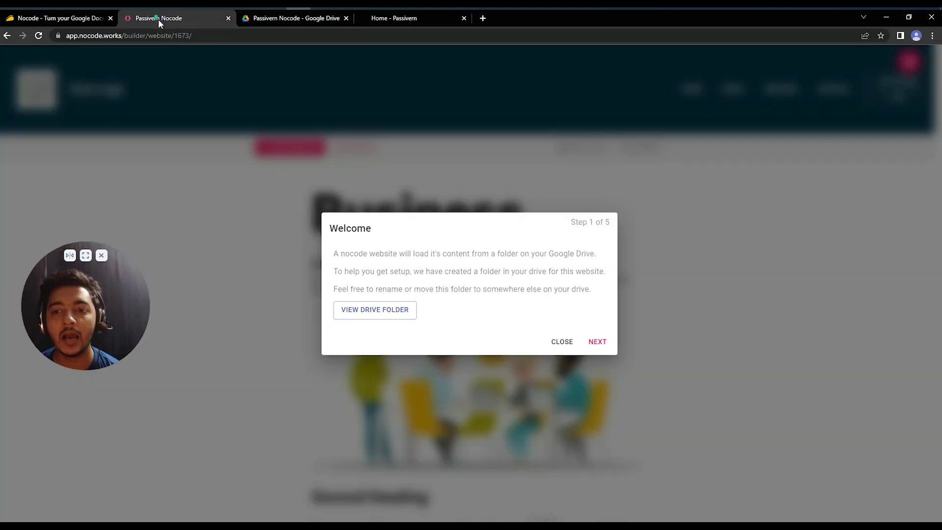
click(597, 342)
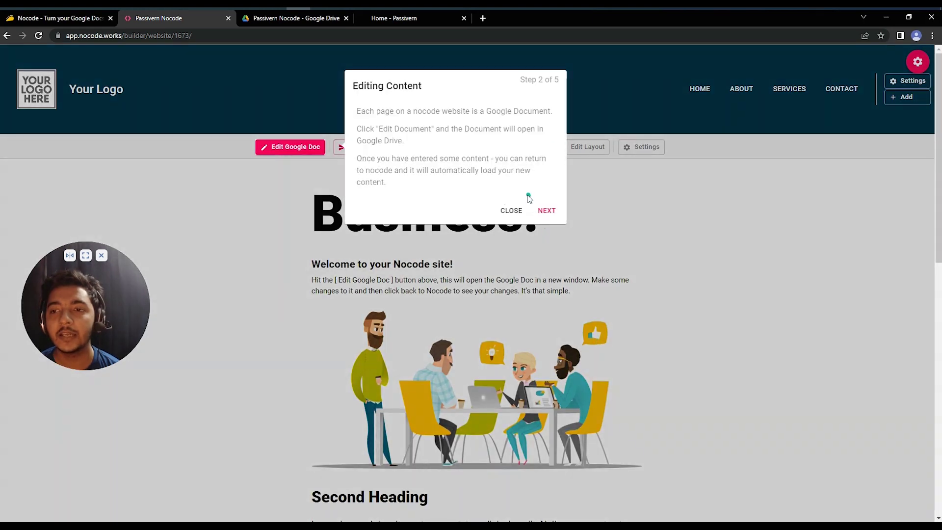
click(511, 210)
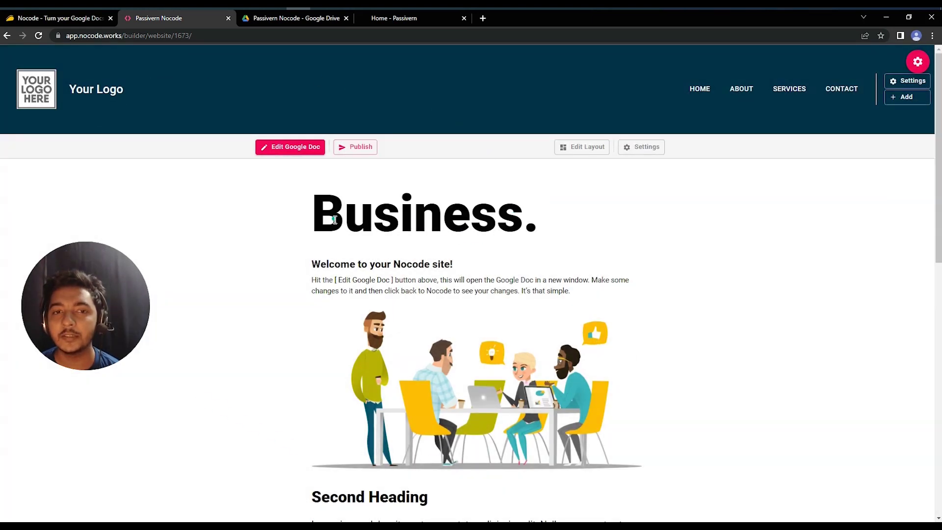
Look over the website's home page in the builder, then open its Google Doc and view the content there
scroll(402, 176, down, 1)
scroll(403, 176, down, 15)
scroll(475, 269, up, 15)
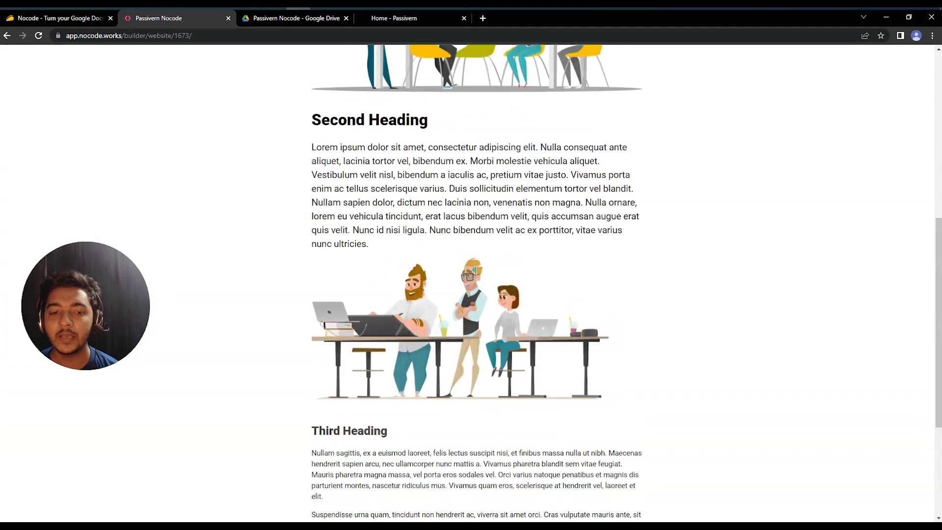
scroll(474, 270, up, 1)
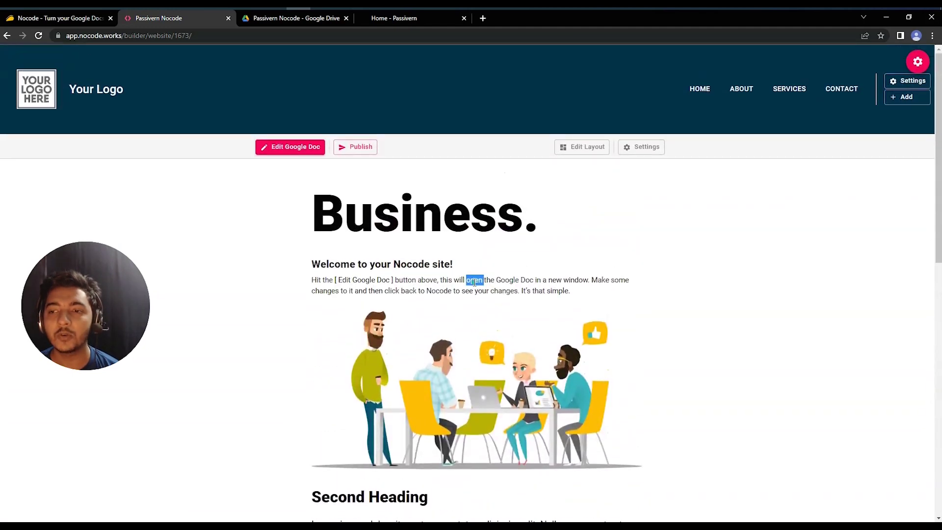
click(474, 282)
click(474, 282)
click(285, 151)
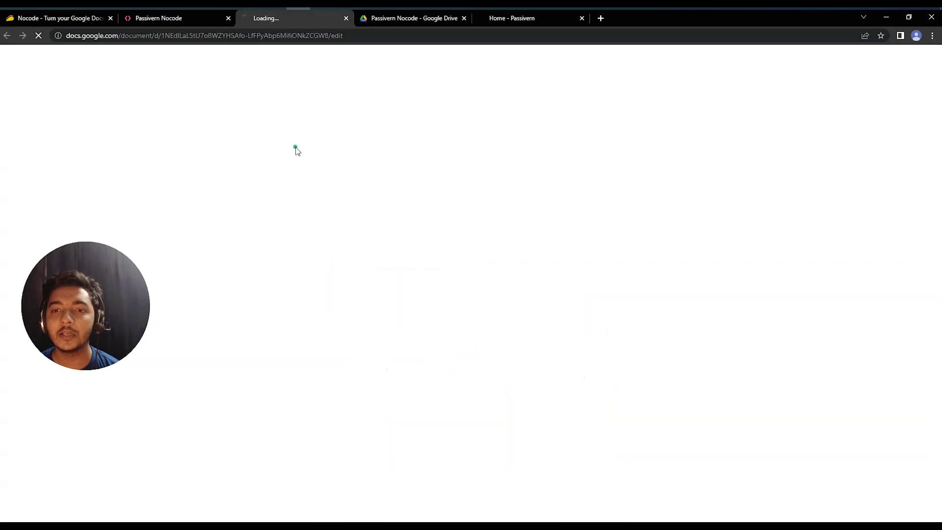
click(190, 19)
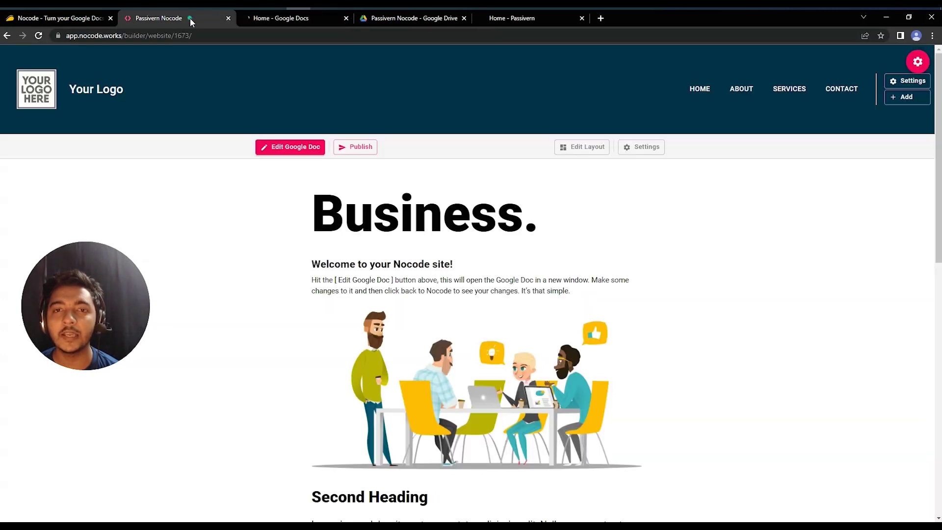
click(281, 19)
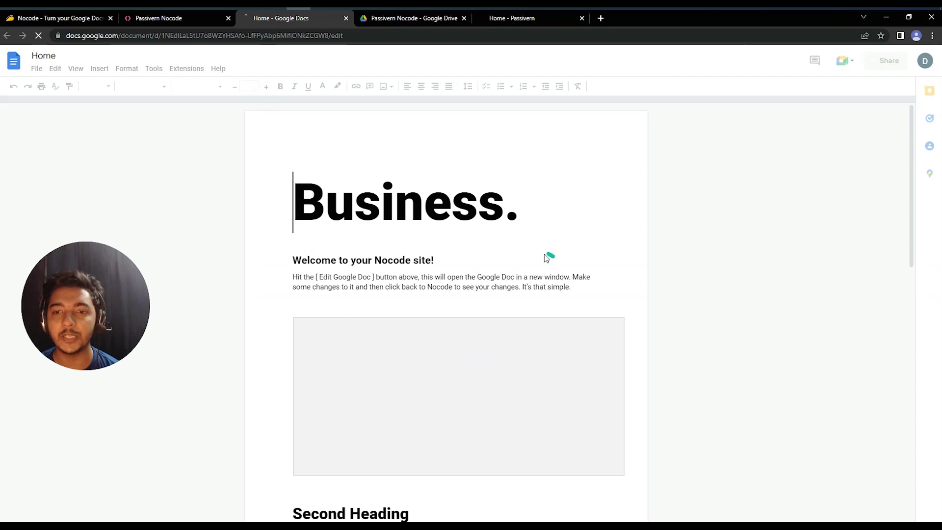
scroll(540, 255, down, 10)
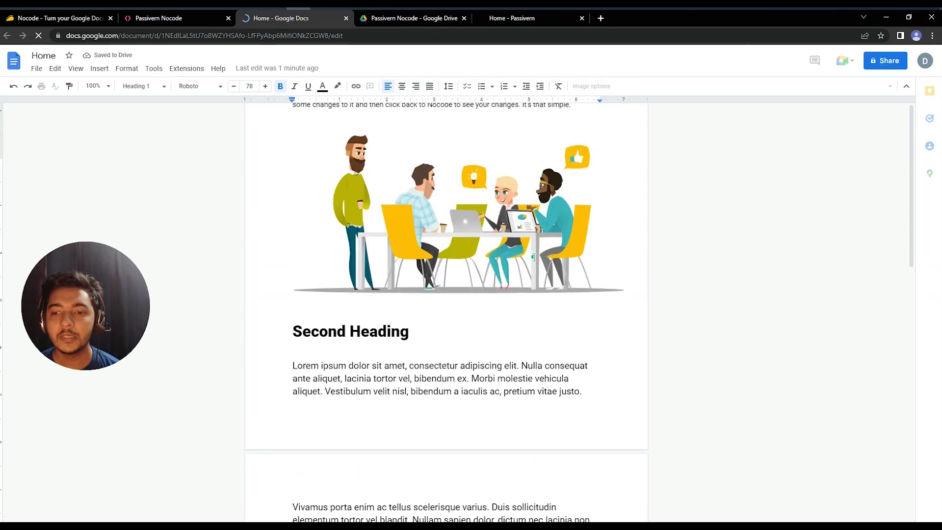
Compare the home page in the Nocode builder with its Google Doc, dismissing the Meet and Docs promotion, and highlight the builder page's main heading
scroll(534, 257, down, 3)
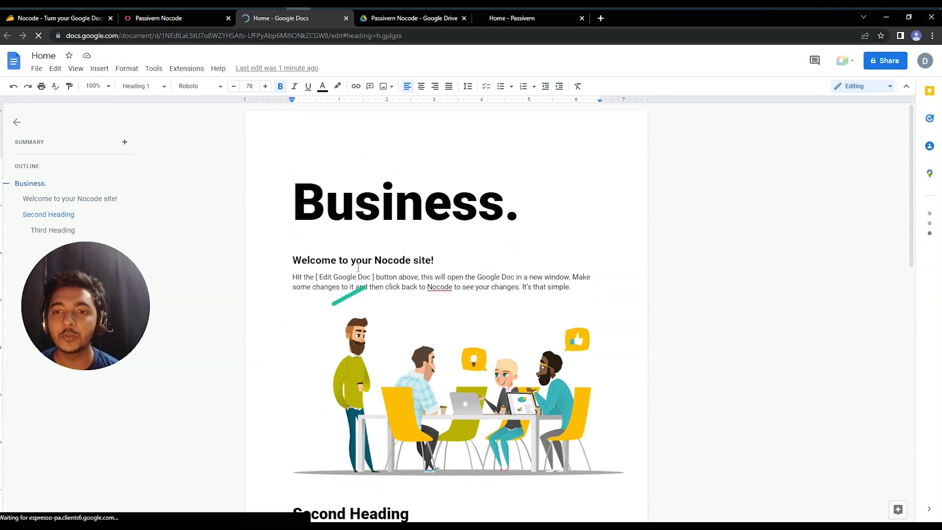
click(170, 20)
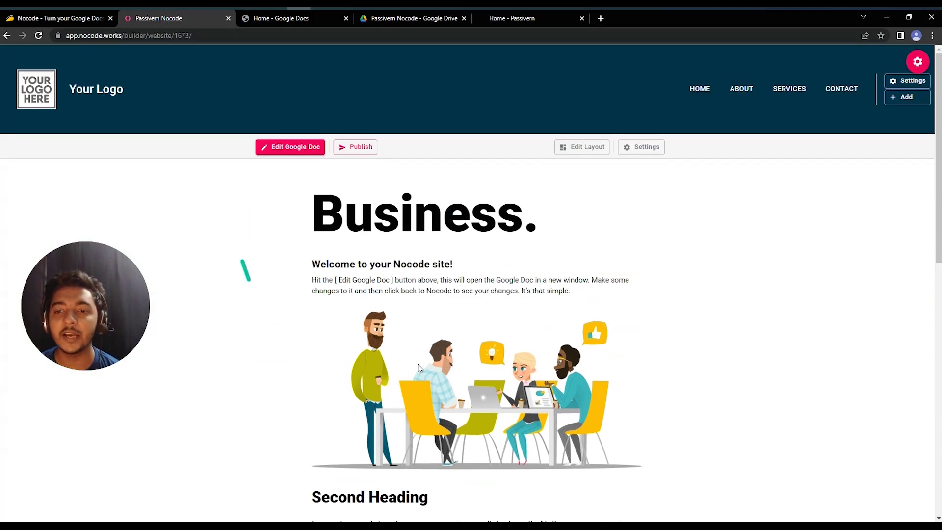
scroll(401, 235, down, 10)
scroll(356, 148, up, 6)
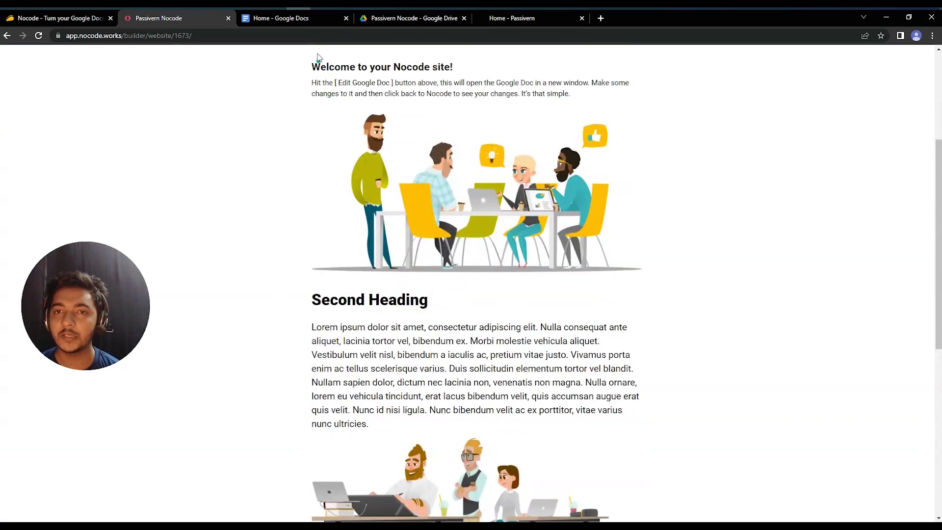
click(311, 24)
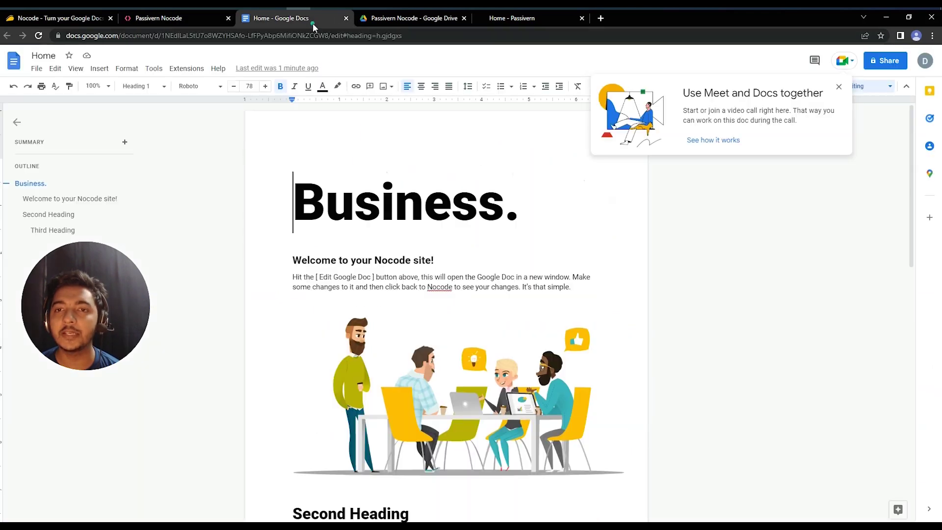
click(840, 86)
scroll(422, 220, down, 1)
scroll(422, 220, up, 1)
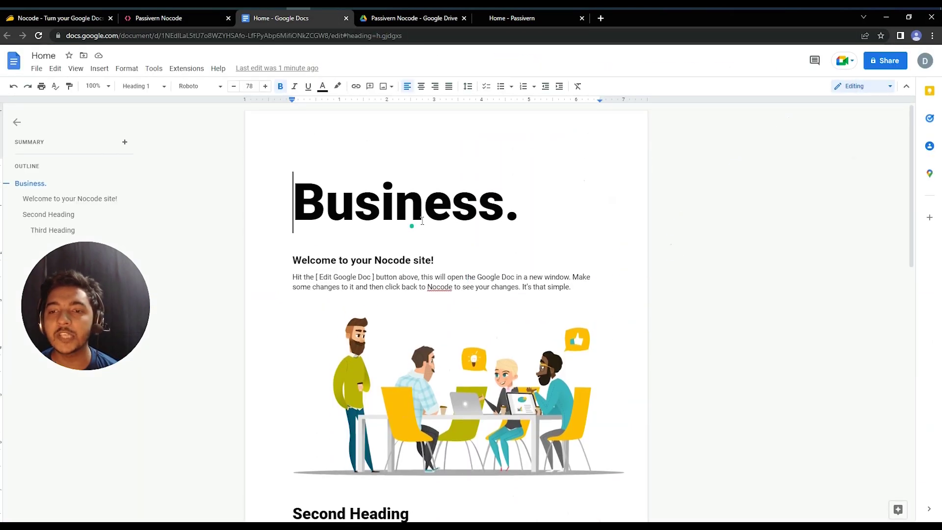
click(198, 22)
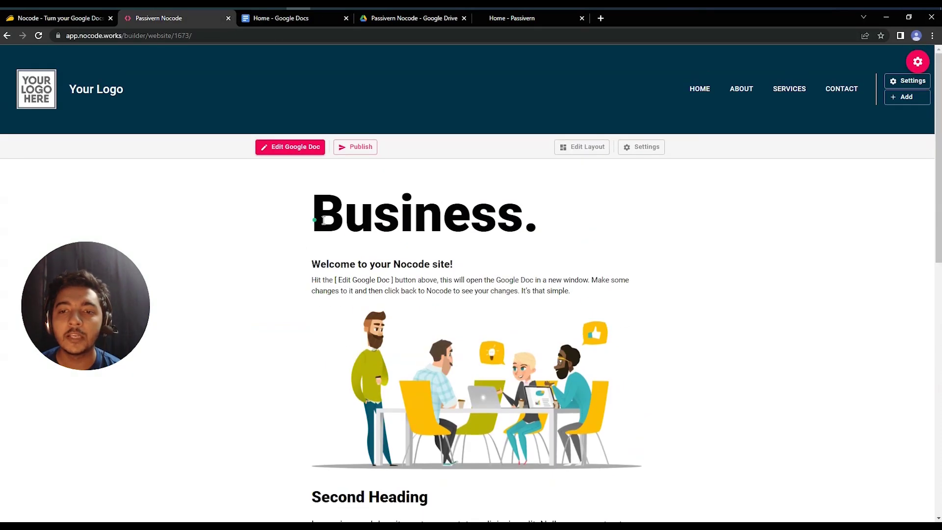
drag(323, 221, 549, 223)
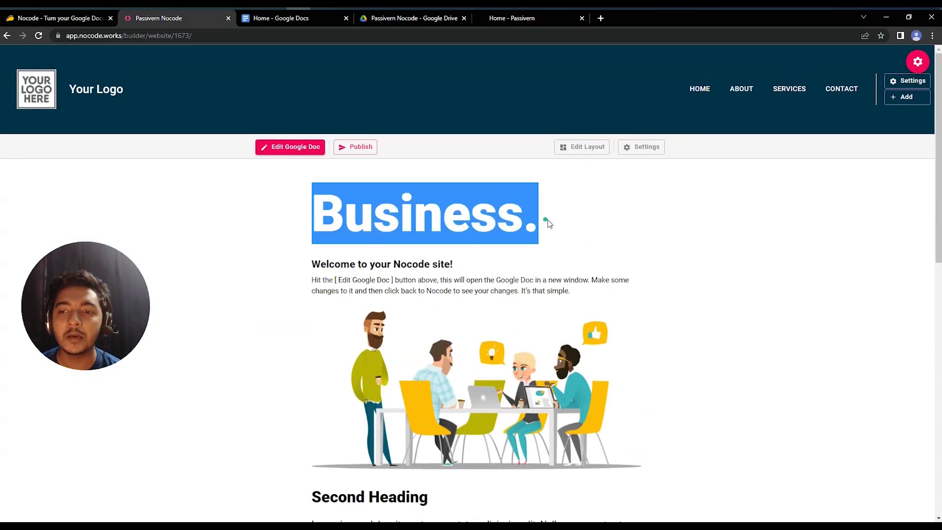
Replace the main heading "Business." in the Home Google Doc with "Passivern", without the full stop
click(289, 18)
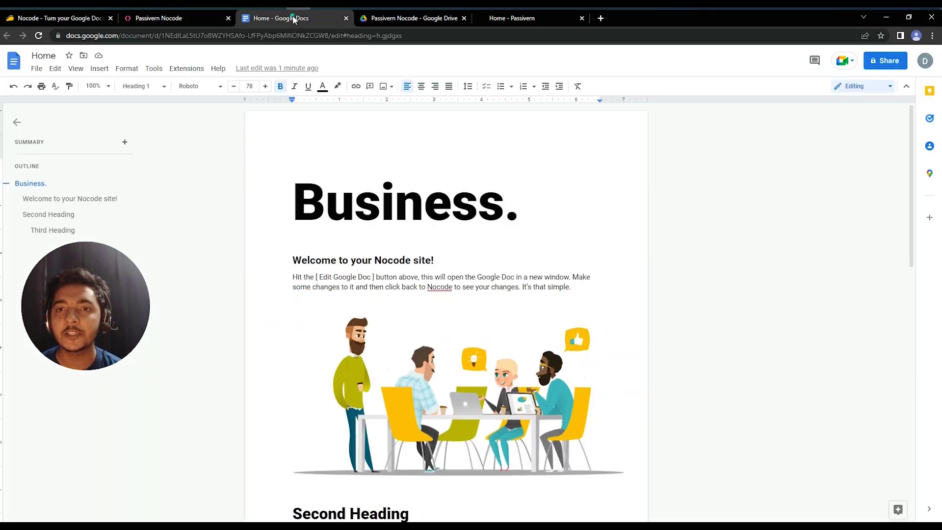
double_click(379, 192)
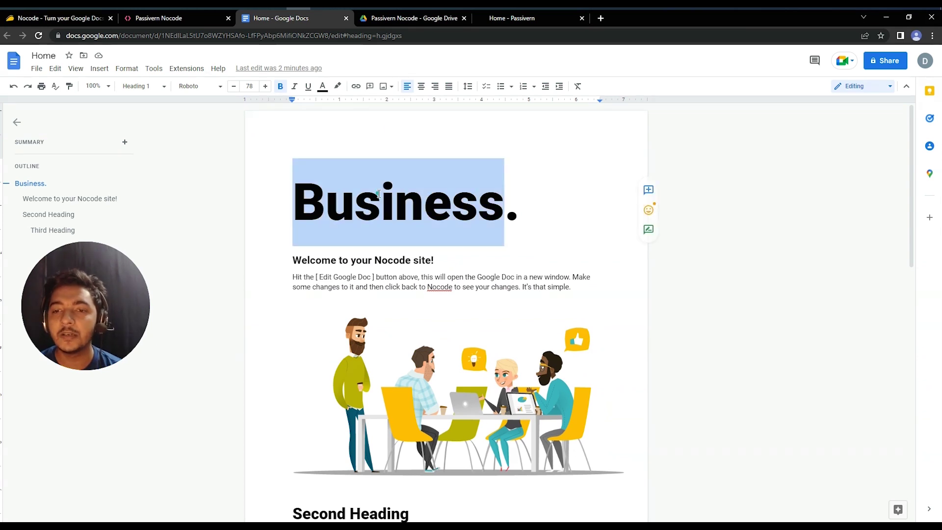
text(Passivern.)
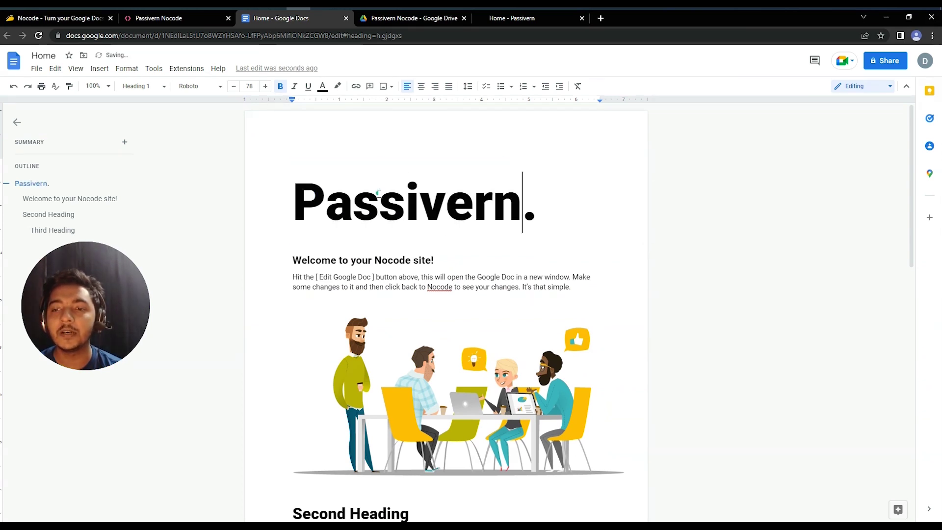
key(BackSpace)
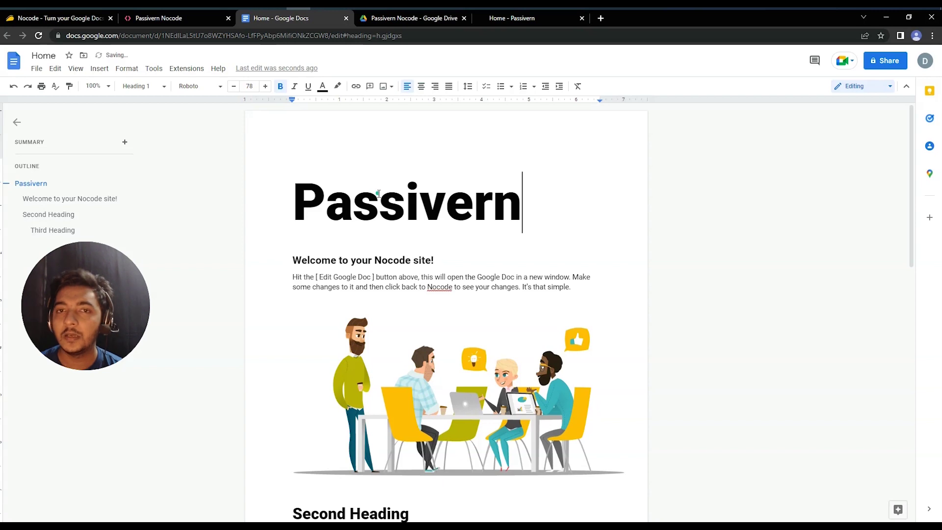
Return to the Nocode builder, check the home page heading against the edited Google Doc and look over the rest of the page
click(211, 35)
click(192, 19)
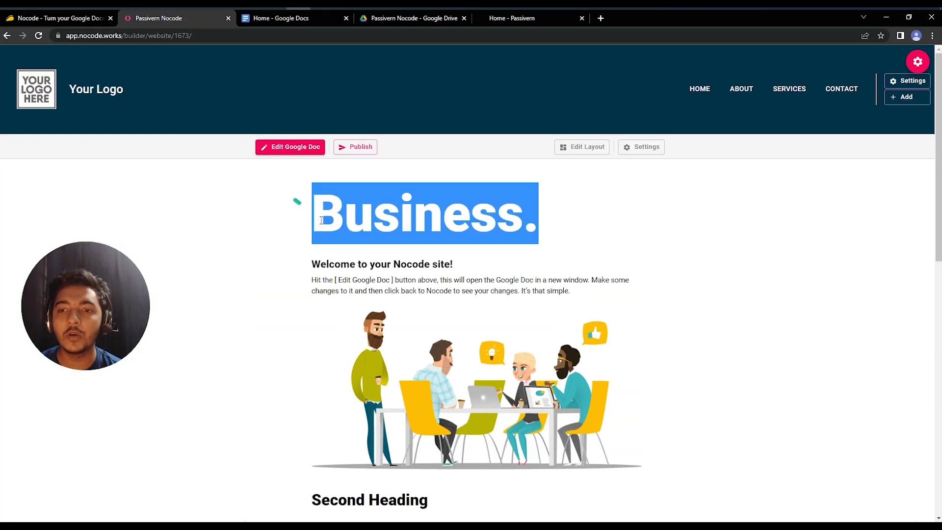
click(326, 221)
click(258, 20)
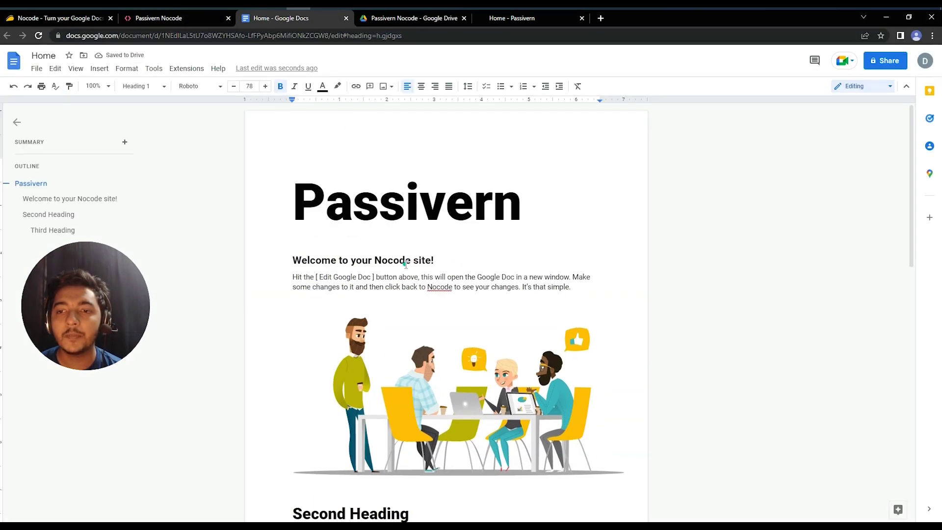
click(165, 18)
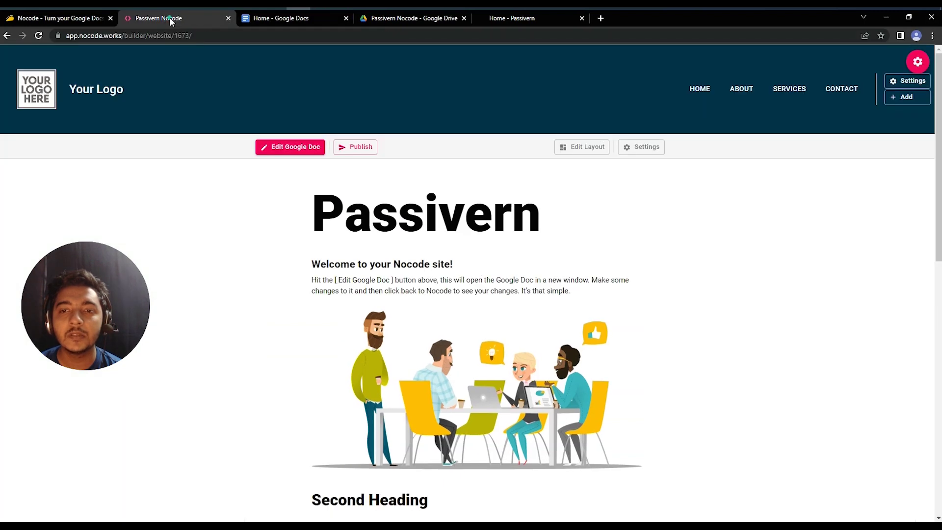
drag(300, 224, 593, 220)
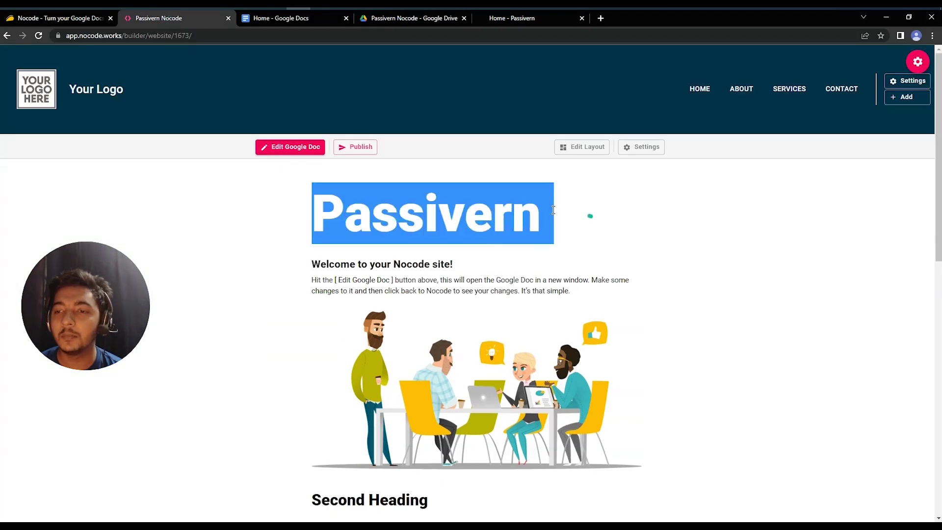
click(343, 211)
double_click(380, 215)
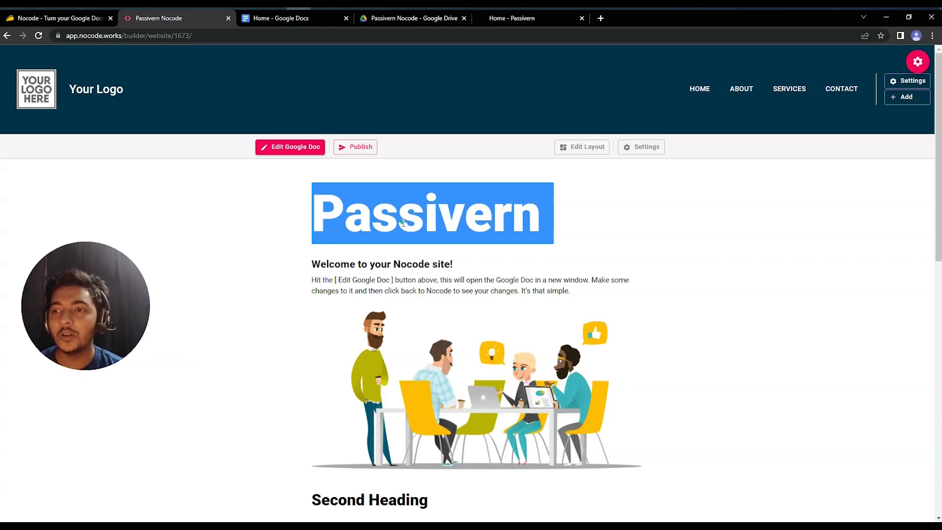
scroll(493, 312, down, 10)
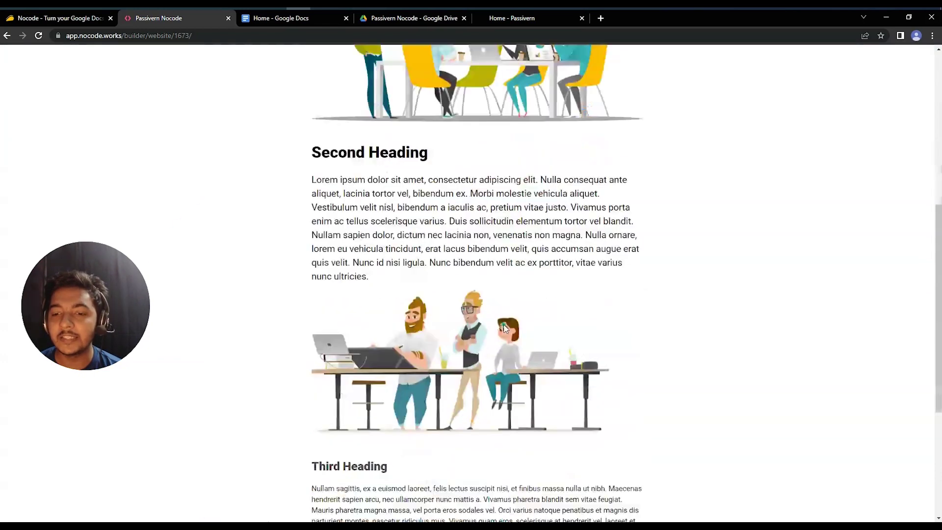
scroll(506, 328, up, 10)
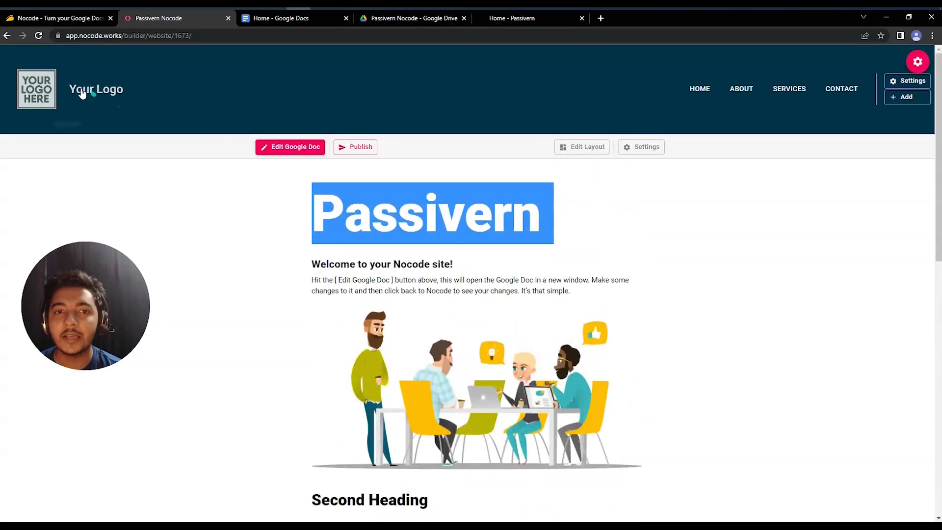
Open the website's logo settings and upload dp.jpg from Downloads as the logo image
click(82, 92)
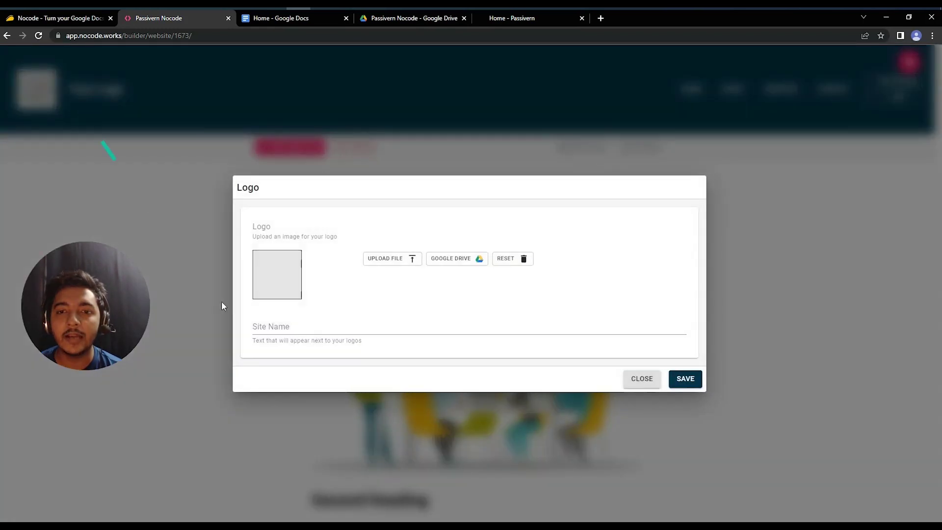
click(390, 265)
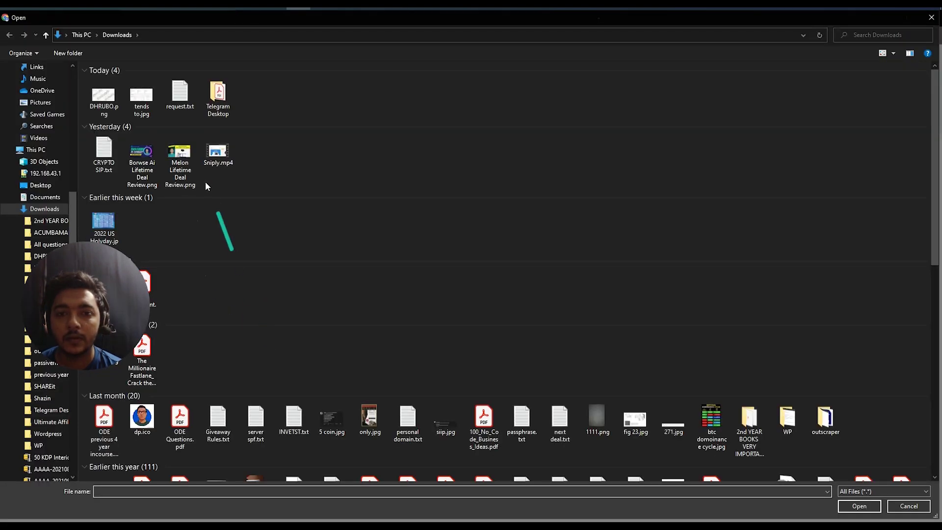
scroll(672, 455, down, 12)
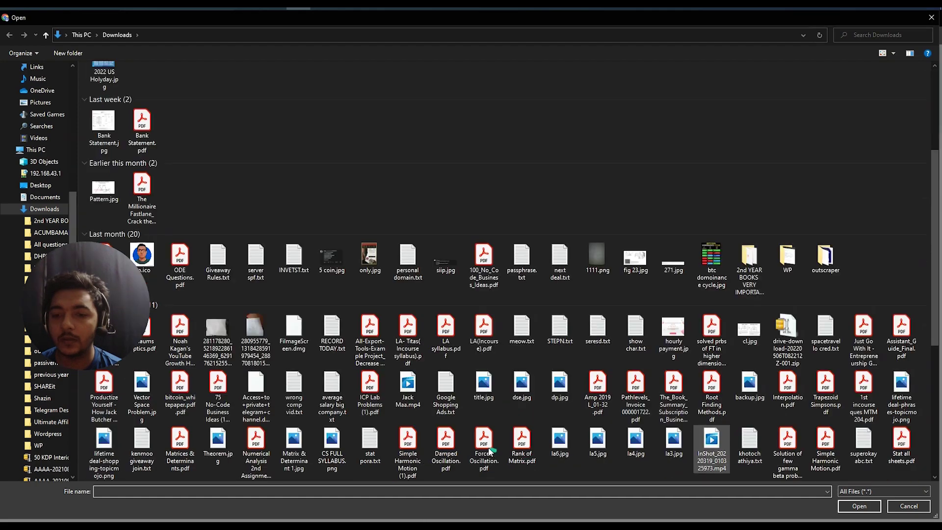
scroll(221, 175, up, 15)
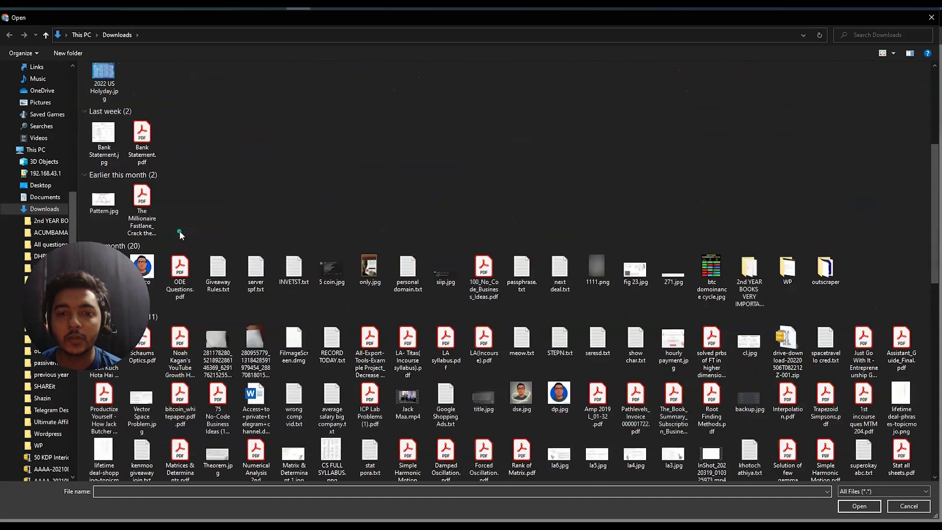
click(142, 352)
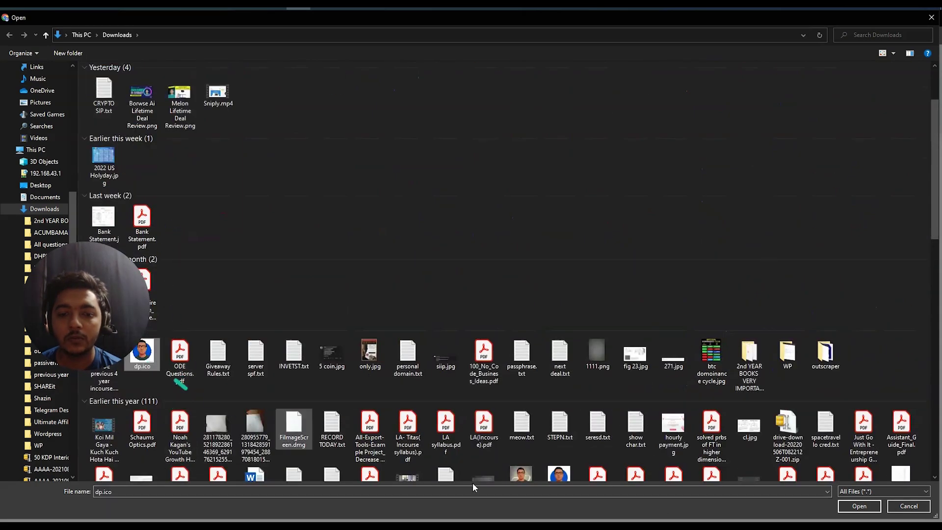
click(566, 470)
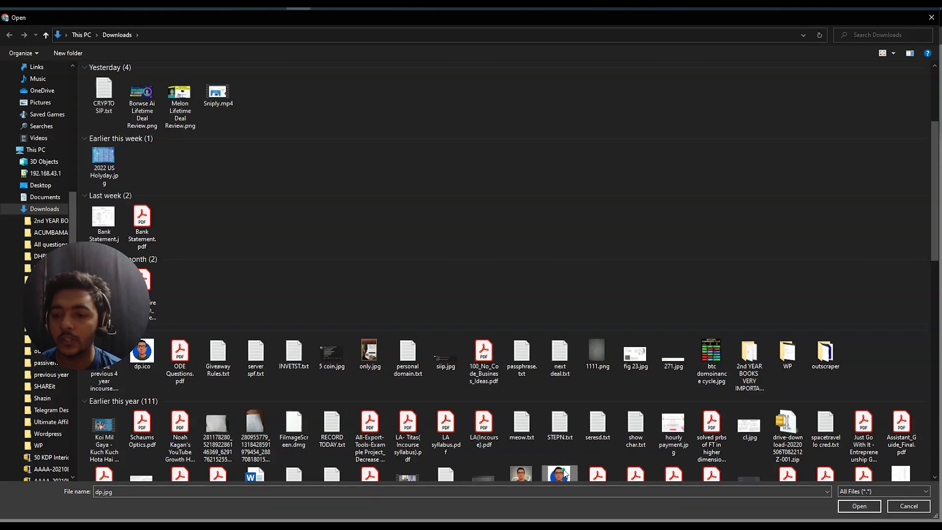
click(867, 505)
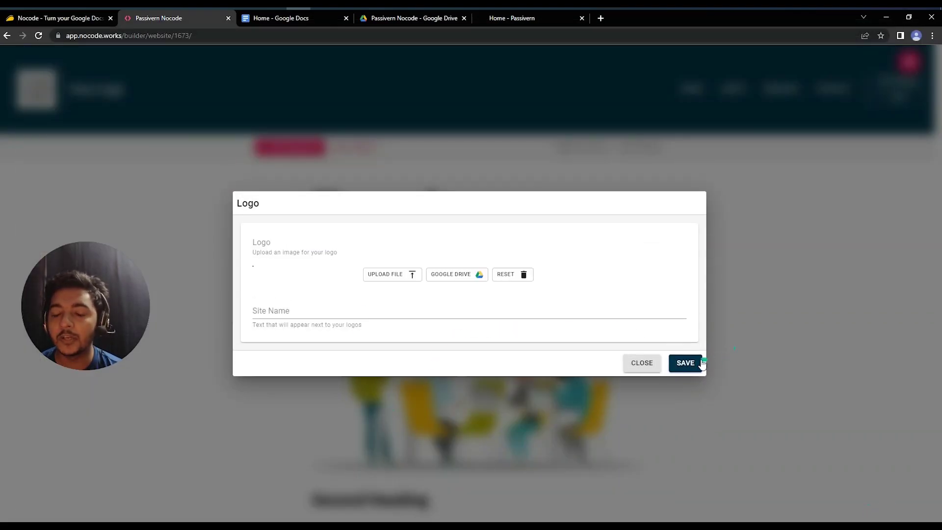
click(681, 373)
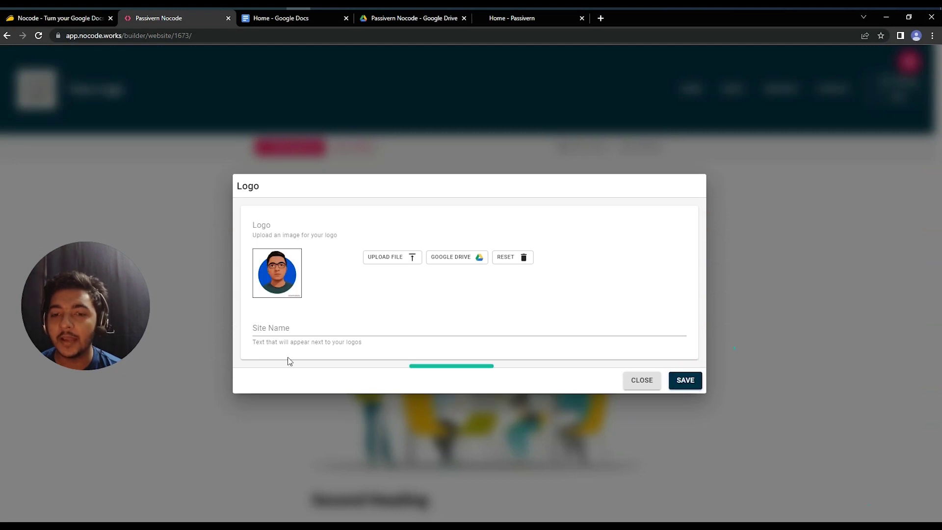
Set the site name next to the logo to "Passivern Nocode" and save the logo settings
click(271, 335)
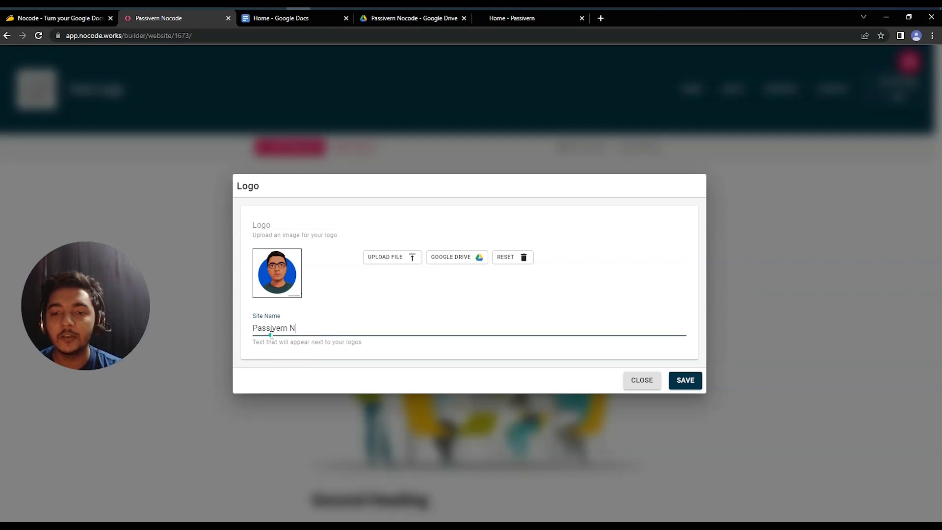
click(693, 376)
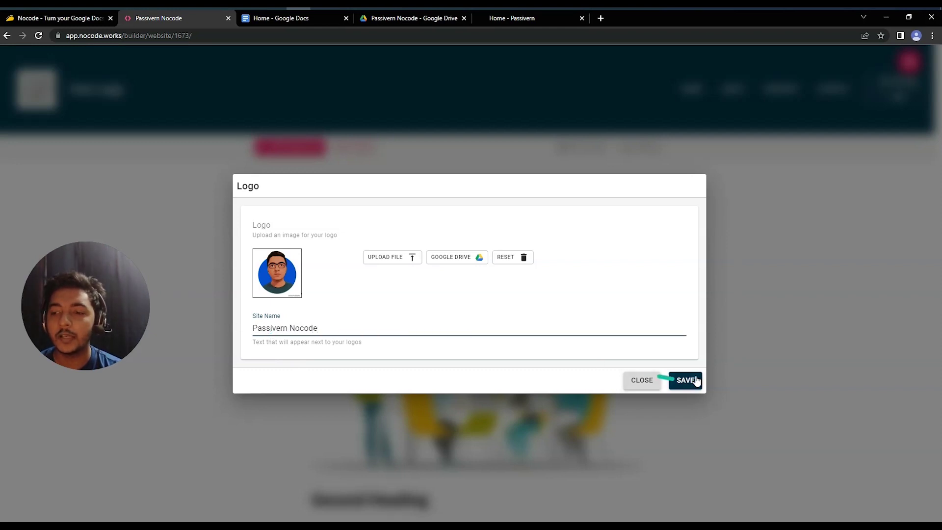
drag(90, 269, 793, 149)
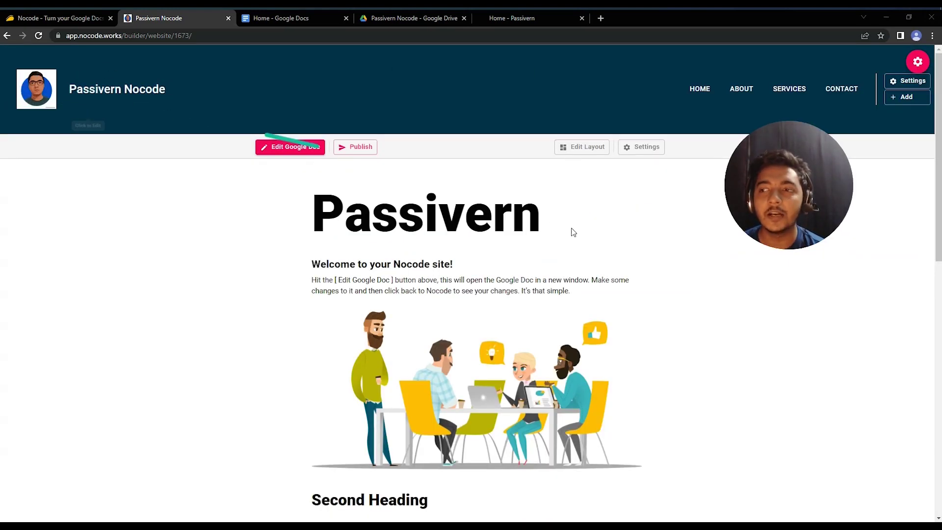
drag(783, 213, 94, 241)
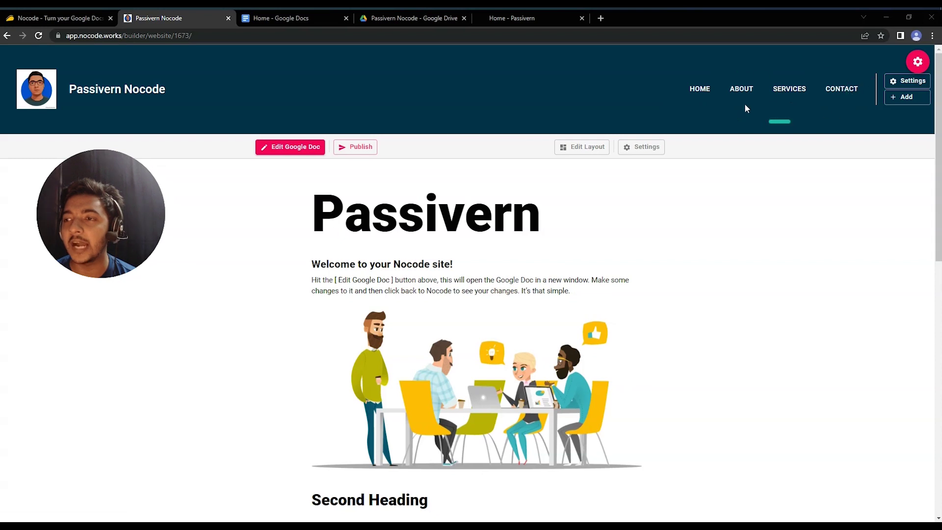
Compare the website's navigation pages with its Google Drive folder and open the topbar folder to view the page documents
click(416, 23)
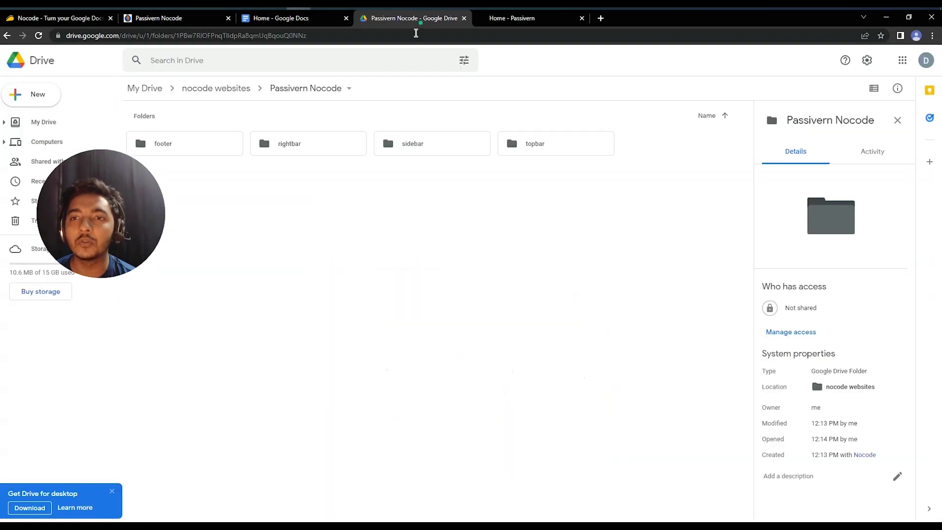
drag(133, 214, 146, 352)
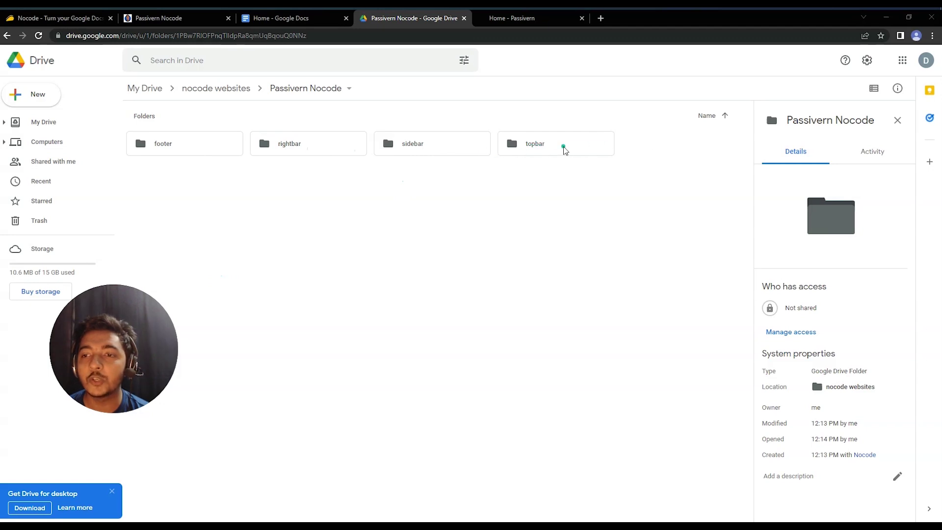
click(139, 20)
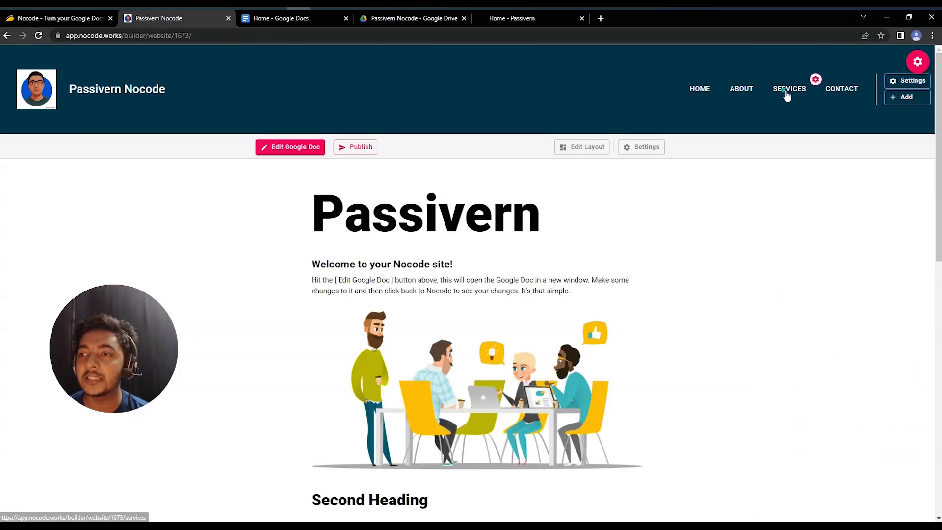
click(423, 18)
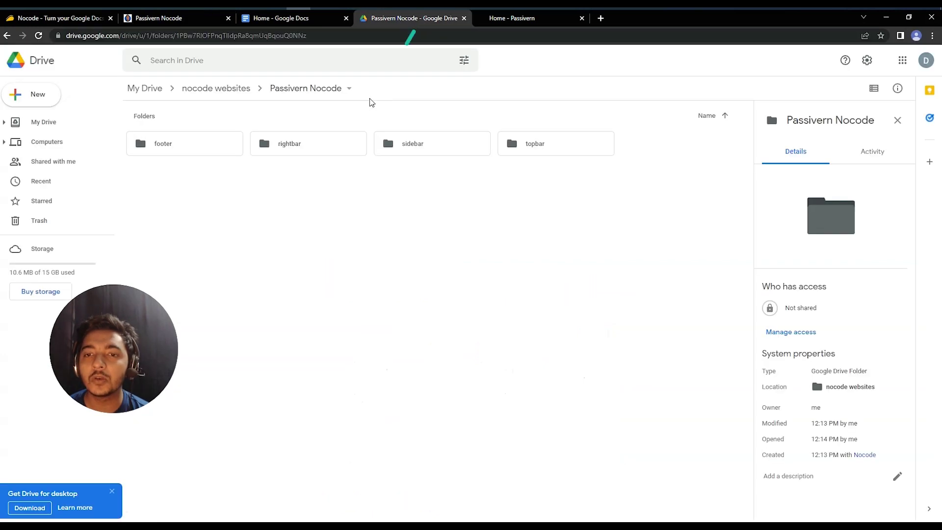
double_click(546, 153)
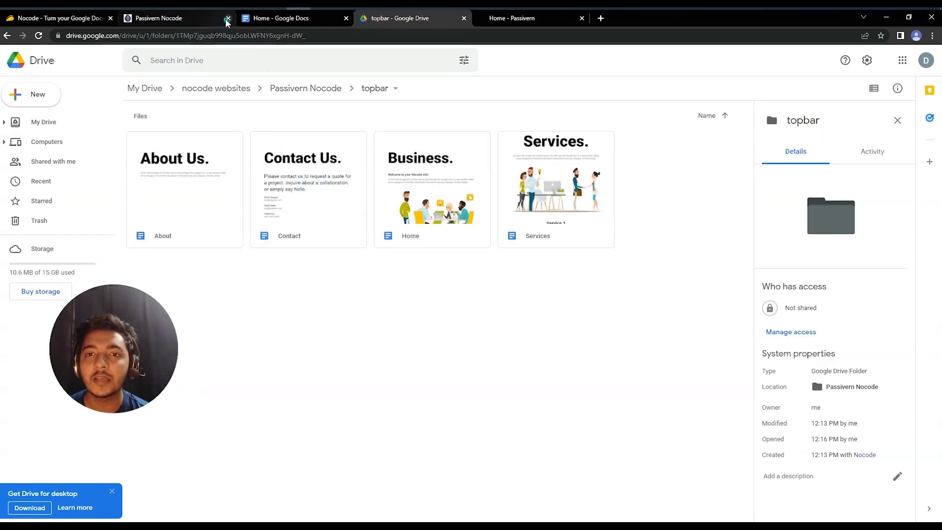
Check the website's navigation in the builder, then create a folder named "For Video" inside the topbar folder in Google Drive
click(162, 18)
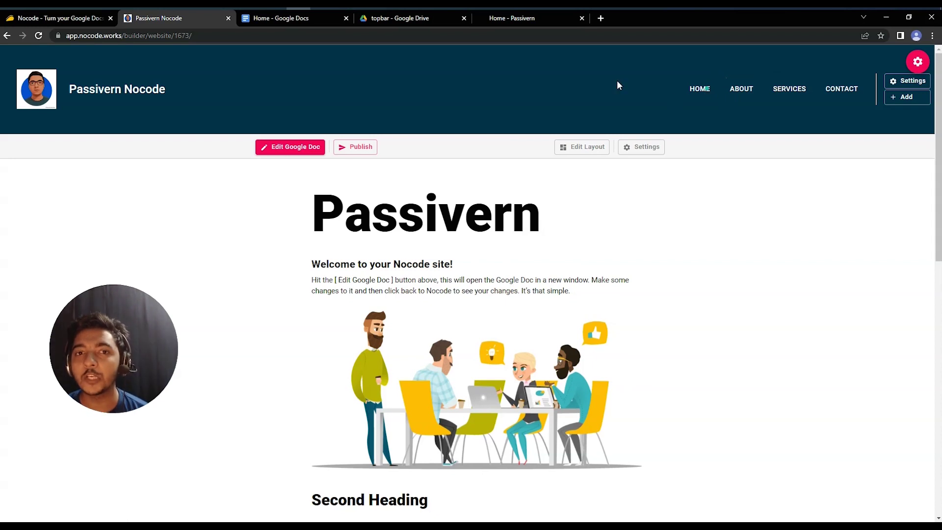
click(261, 18)
click(379, 23)
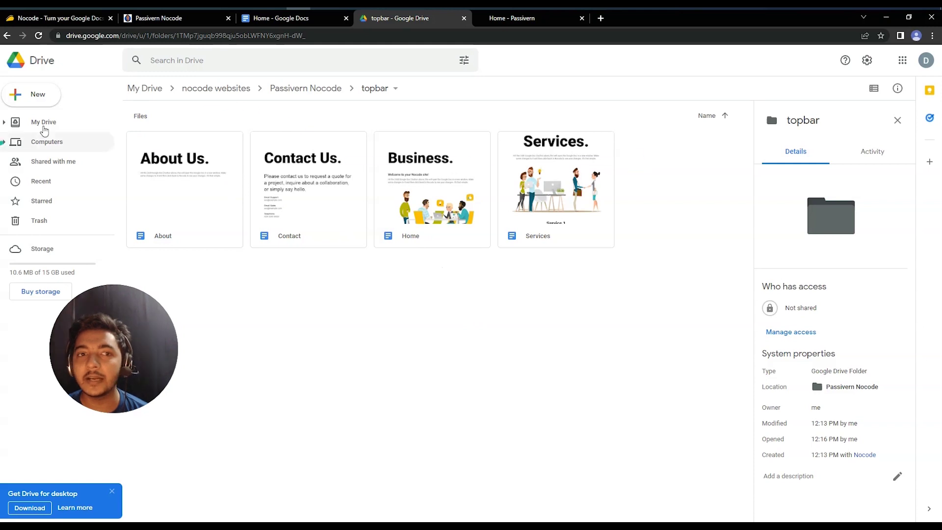
click(51, 96)
click(52, 98)
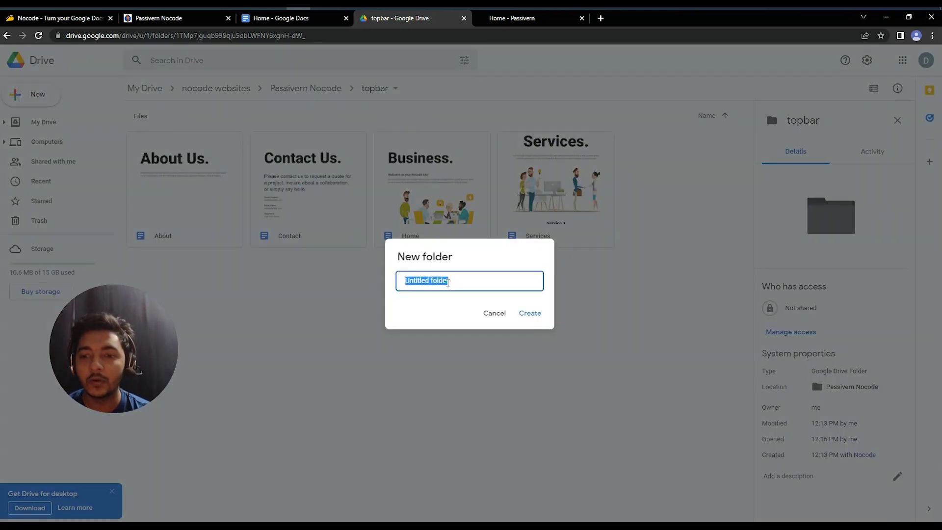
text(For Video)
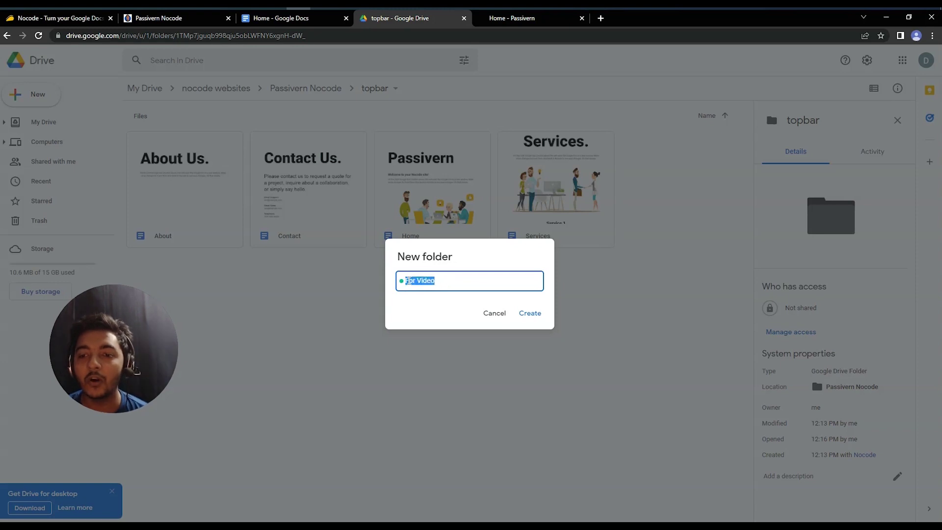
click(529, 312)
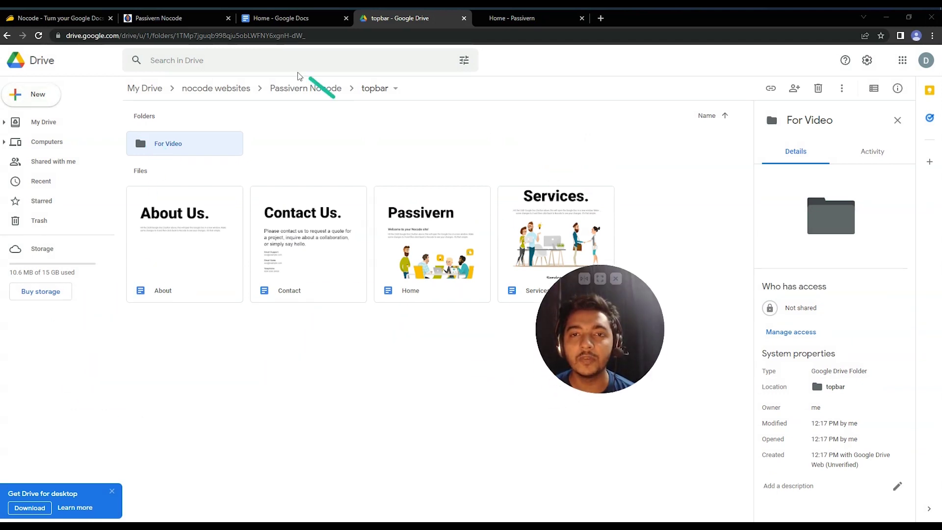
Reload the Nocode builder and check its navigation bar for the For Video folder
click(171, 23)
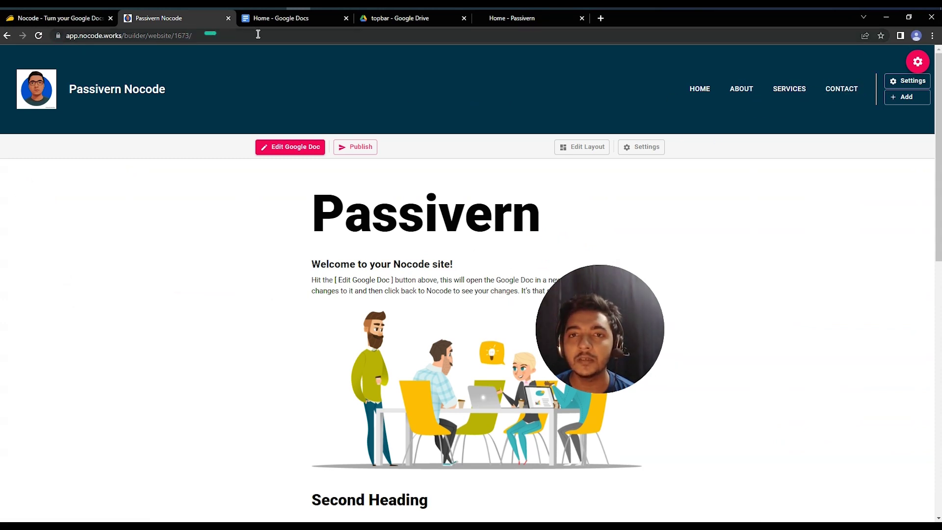
click(39, 37)
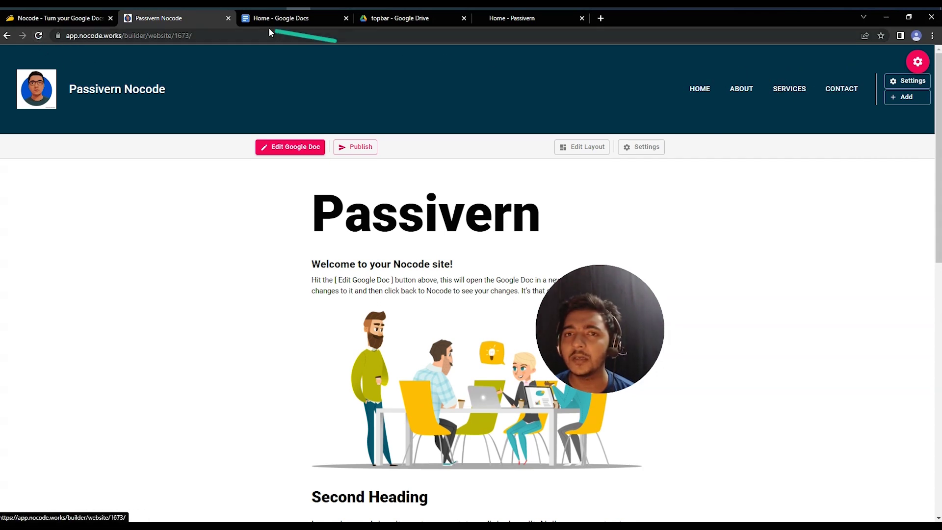
click(293, 20)
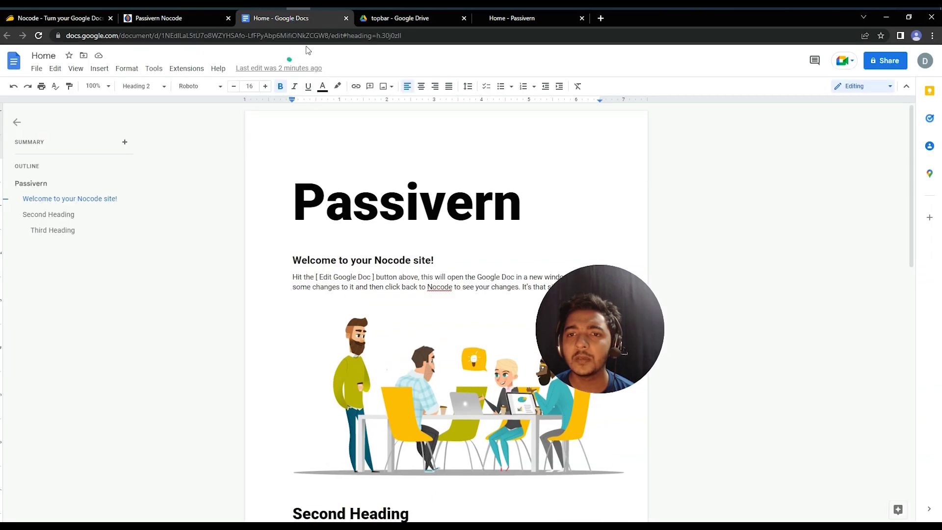
Create a Google Doc in the Drive topbar folder and name it "For Video 2"
click(381, 19)
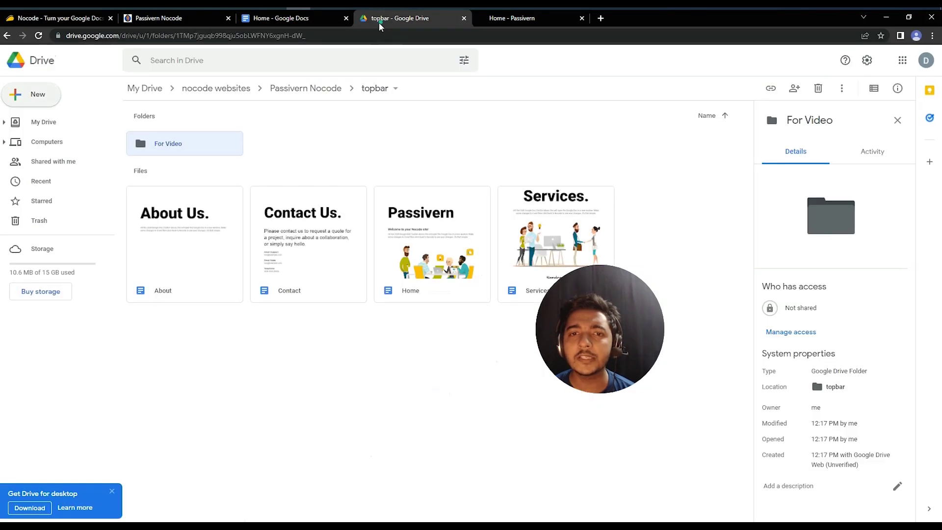
click(34, 95)
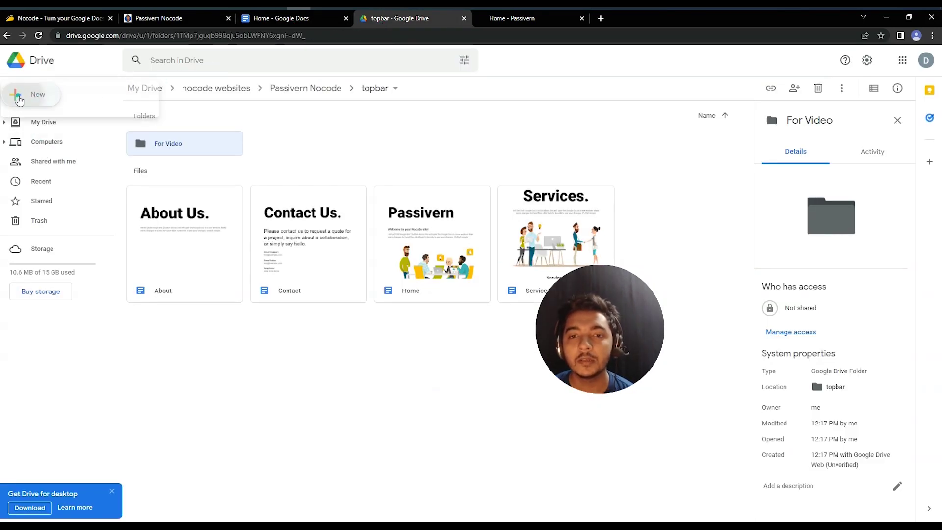
click(61, 164)
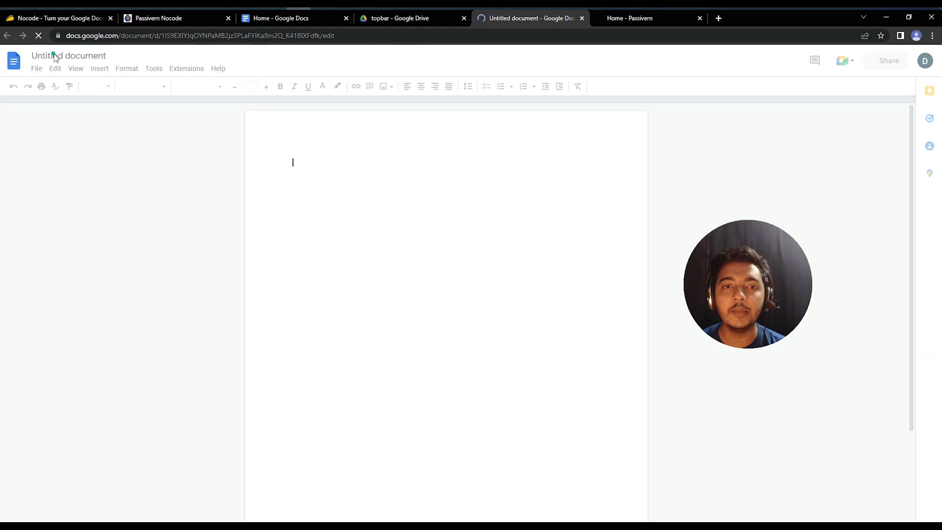
click(54, 57)
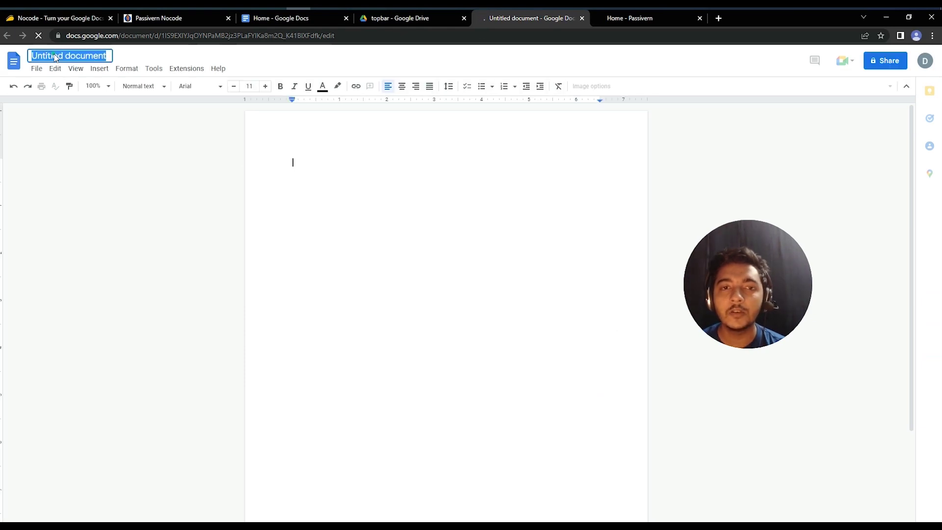
text(For Vi)
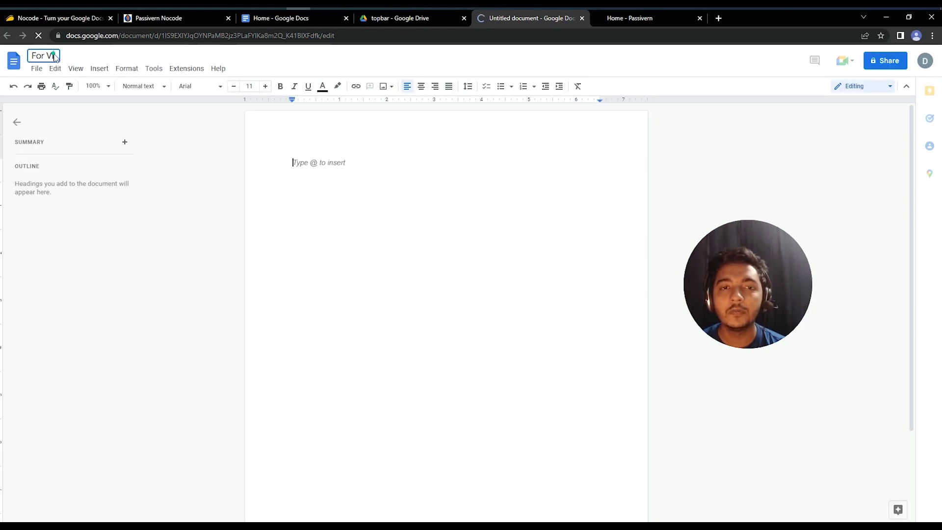
text(deo 2)
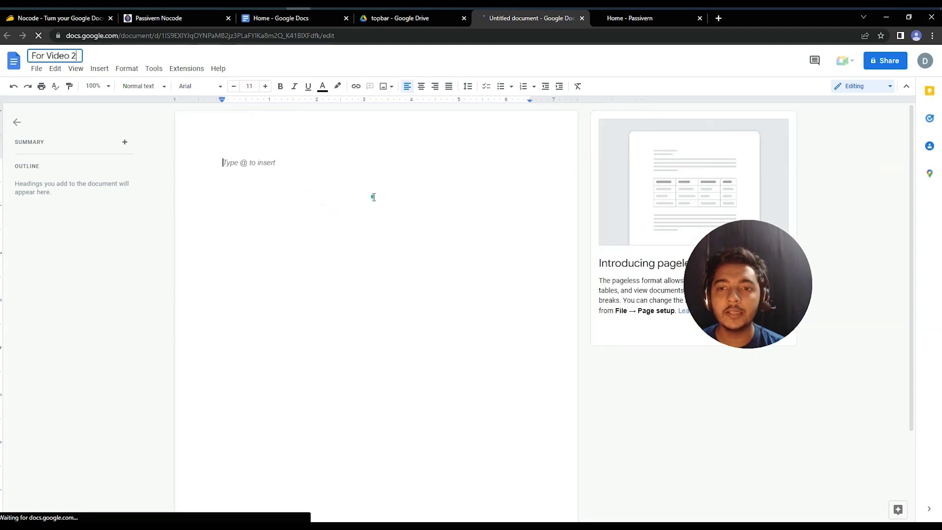
key(Return)
Copy the introductory paragraphs through "Say hello to Nocode" from the AppSumo Nocode page into the For Video 2 document
click(78, 19)
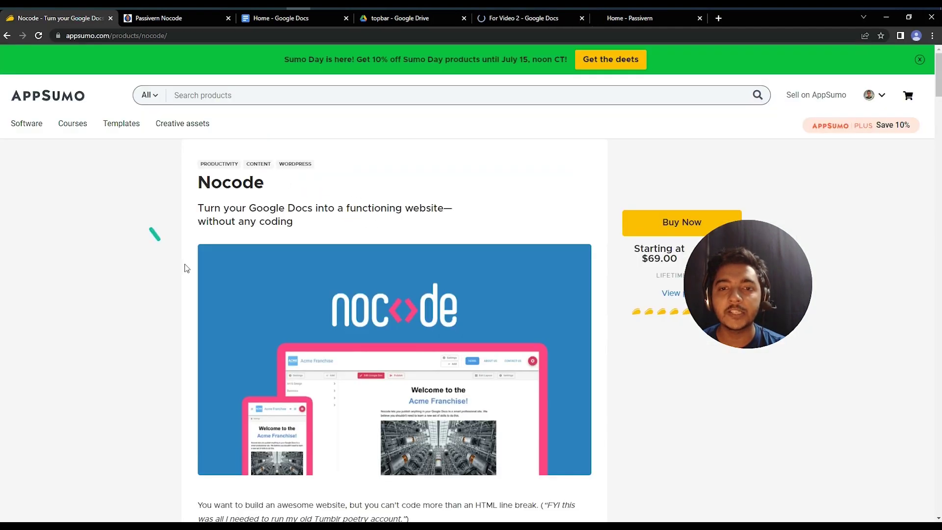
scroll(184, 268, down, 7)
drag(196, 158, 325, 264)
key(ctrl+c)
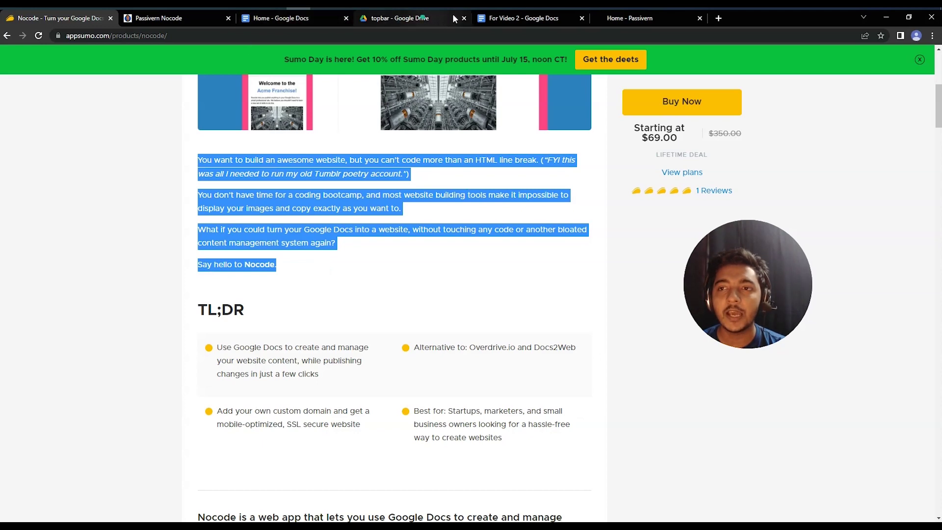
click(501, 18)
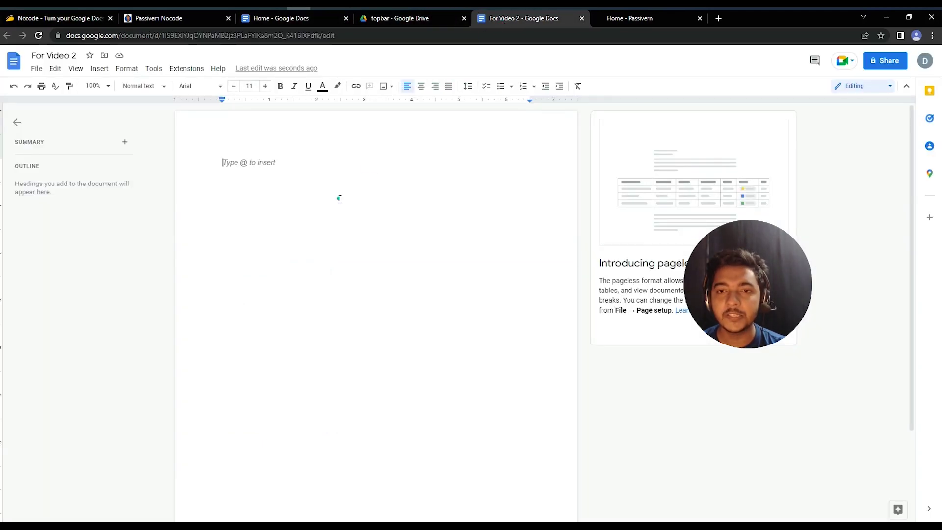
key(ctrl+v)
key(BackSpace)
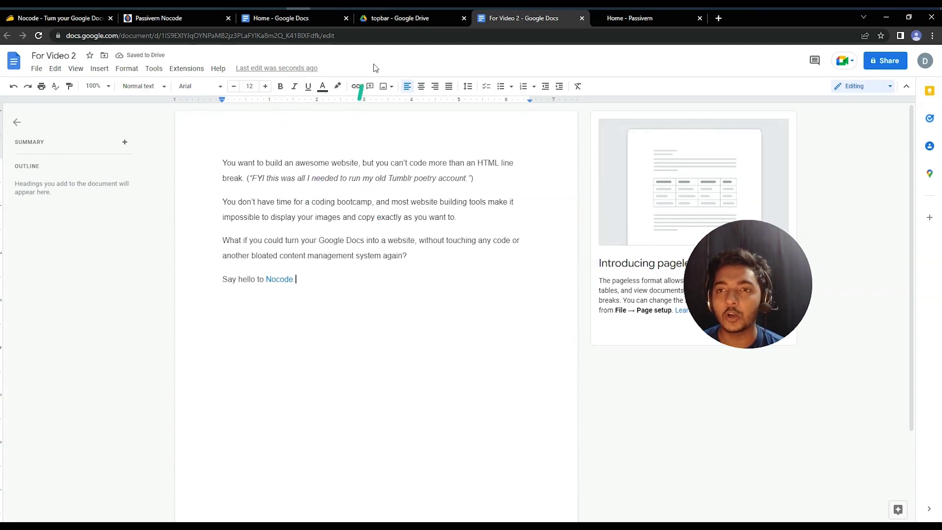
Check the topbar folder in Drive for the For Video 2 document, then reload the Nocode builder to check its navigation
click(388, 22)
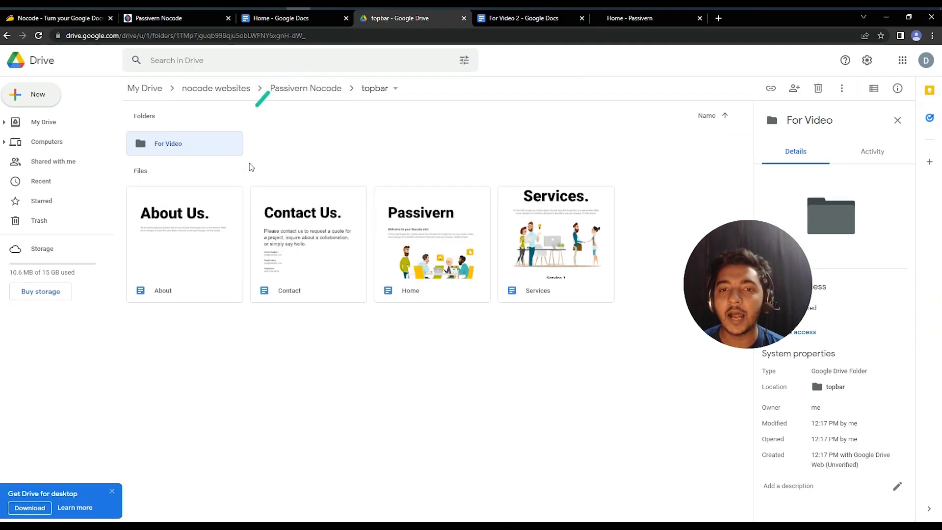
click(461, 394)
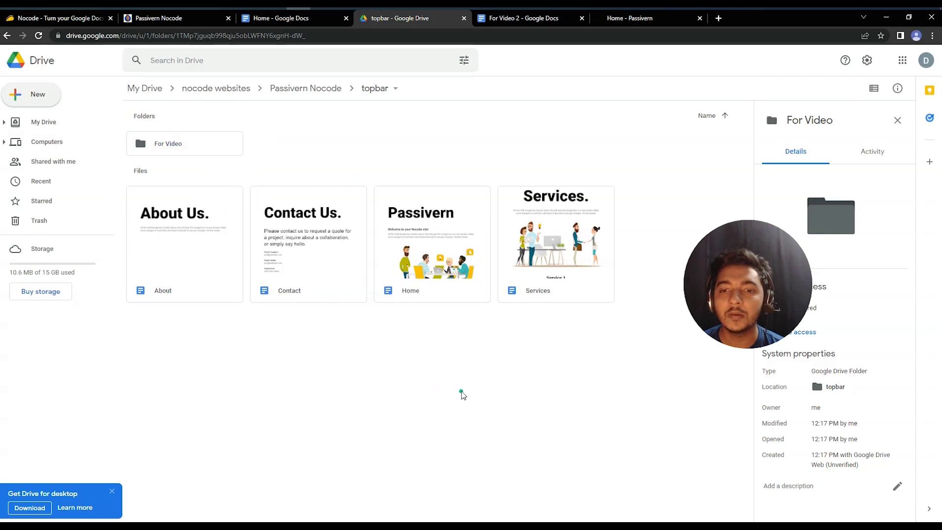
drag(773, 307, 855, 362)
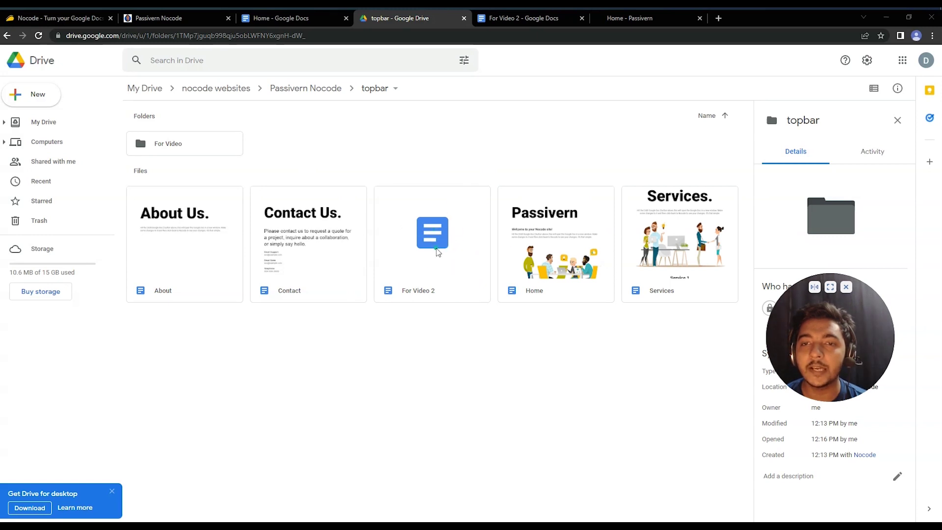
click(156, 20)
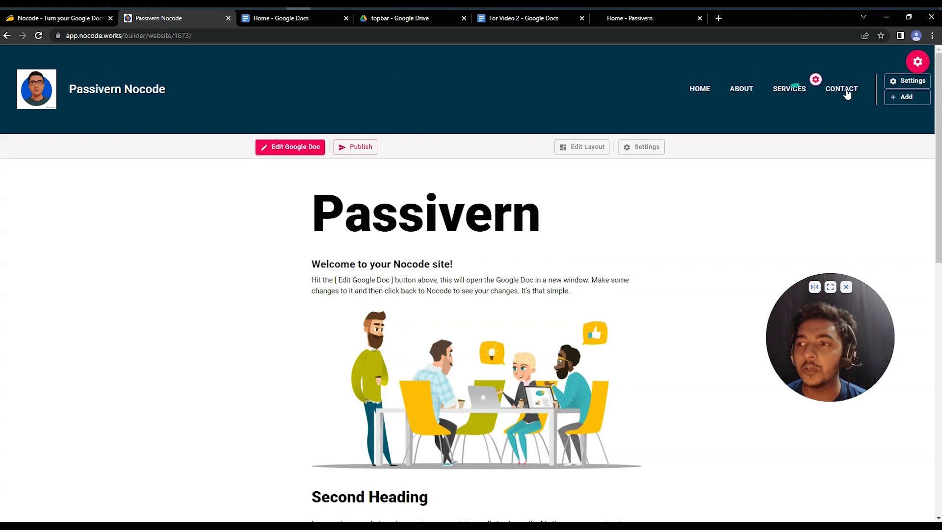
click(39, 36)
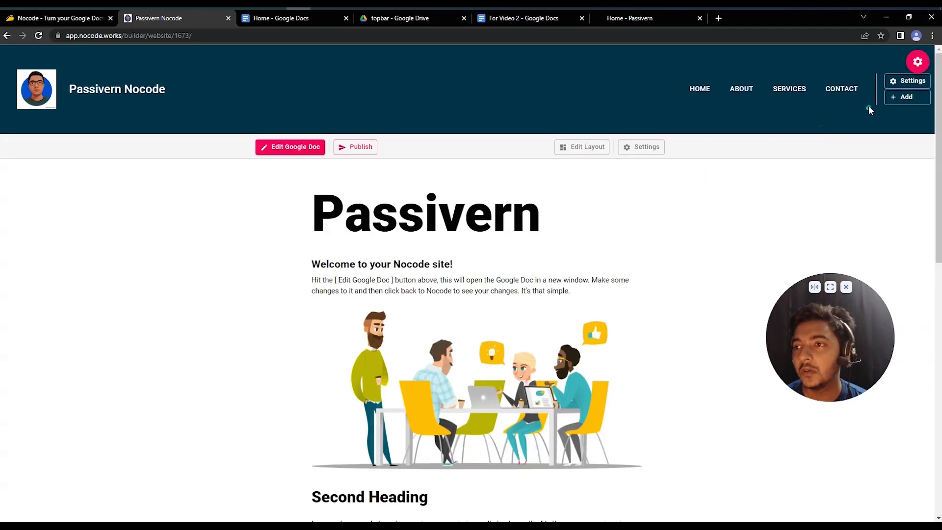
Start importing existing Drive content into the navigation and grant Nocode full Google Drive access with the listed Google account
click(906, 99)
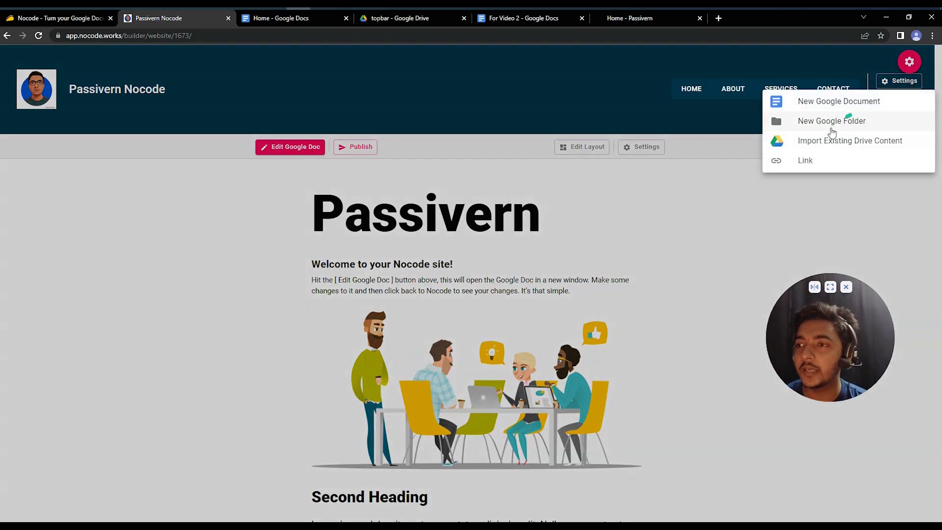
click(809, 143)
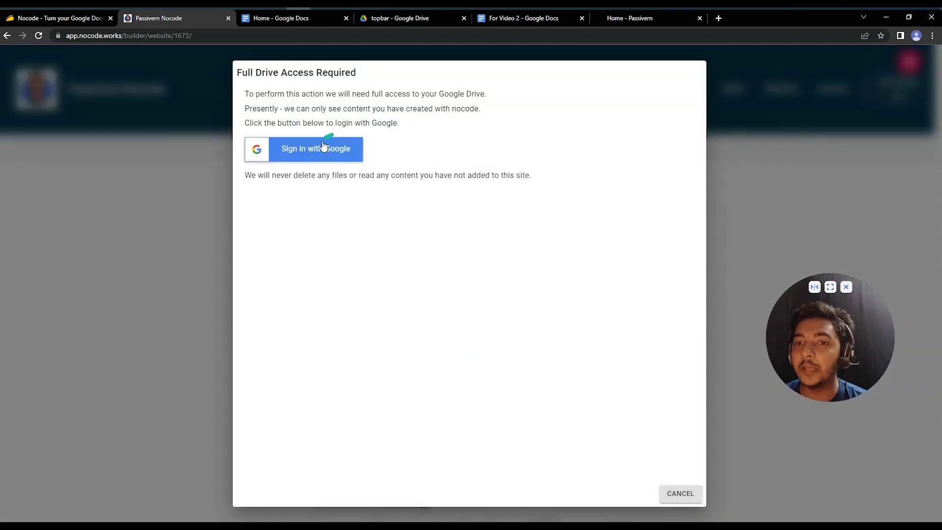
click(323, 147)
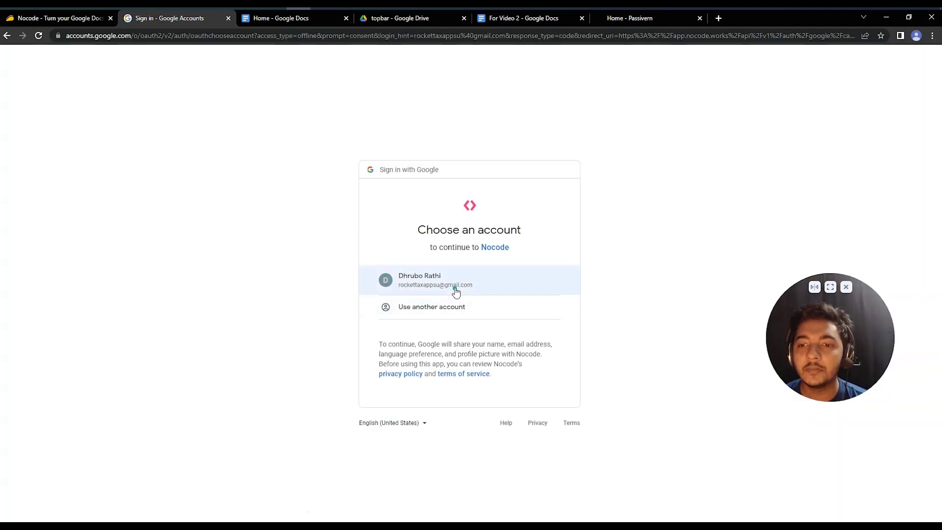
click(456, 291)
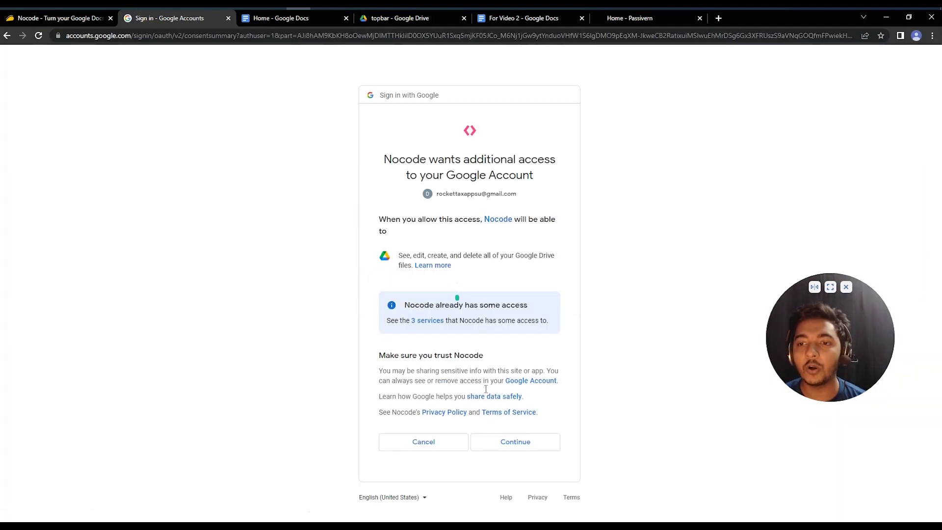
click(510, 450)
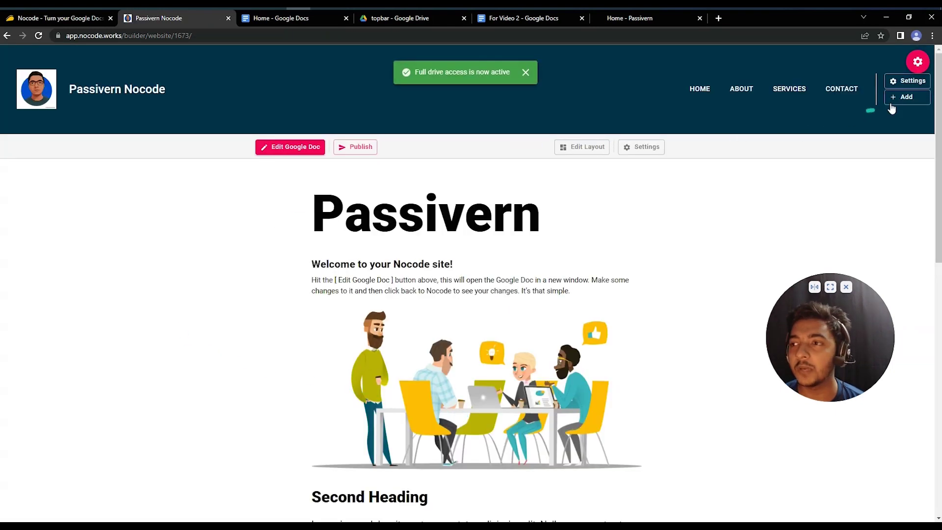
Import the existing For Video 2 document from nocode websites / Passivern Nocode / topbar into the site's navigation
click(905, 98)
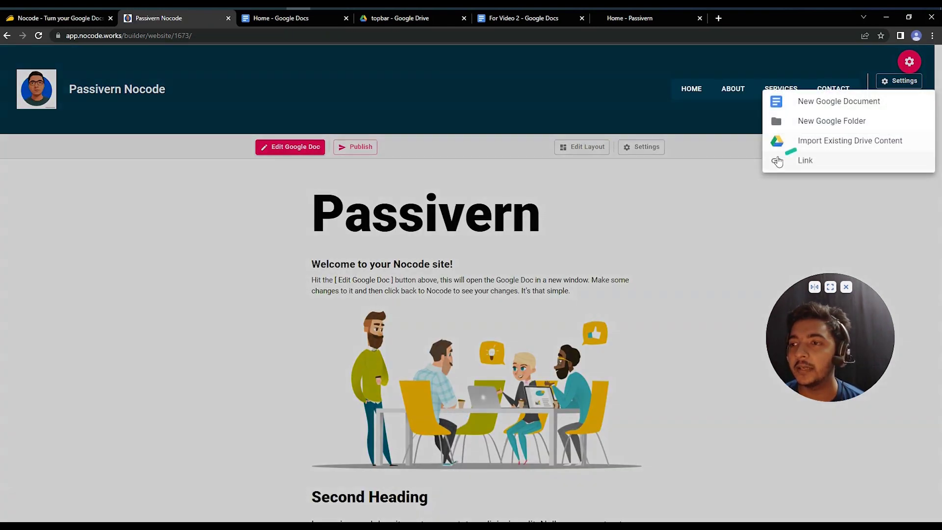
click(808, 143)
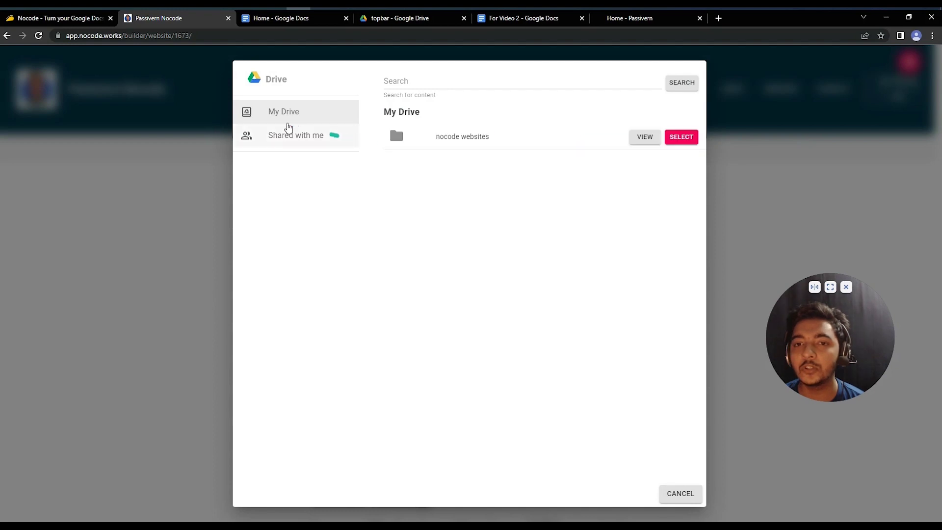
click(457, 136)
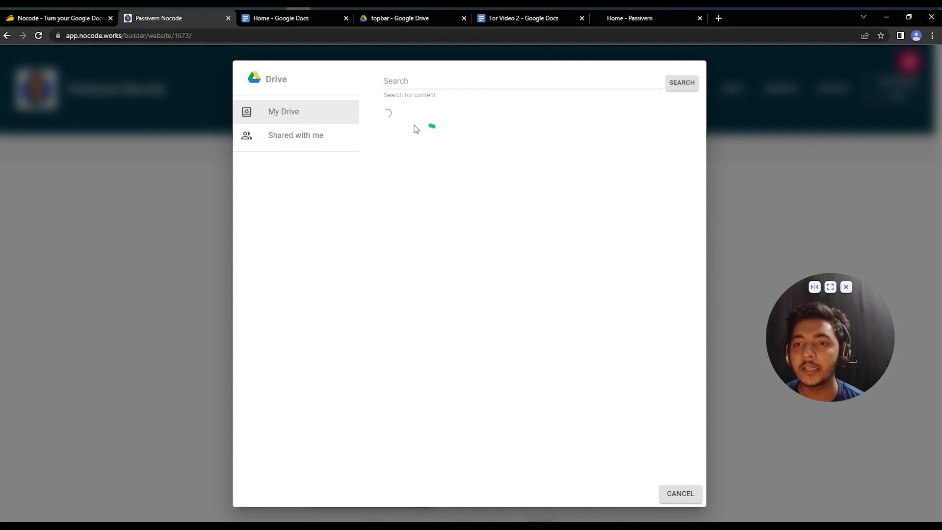
click(489, 137)
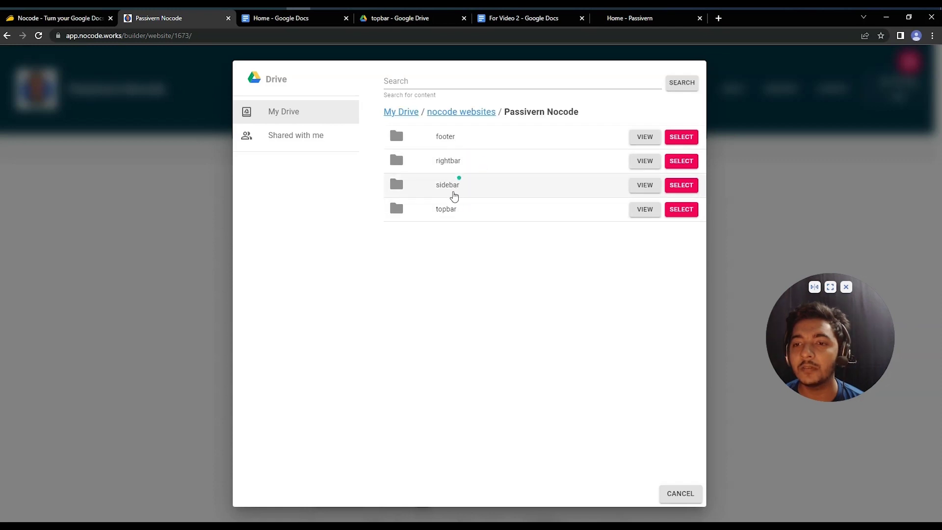
click(453, 210)
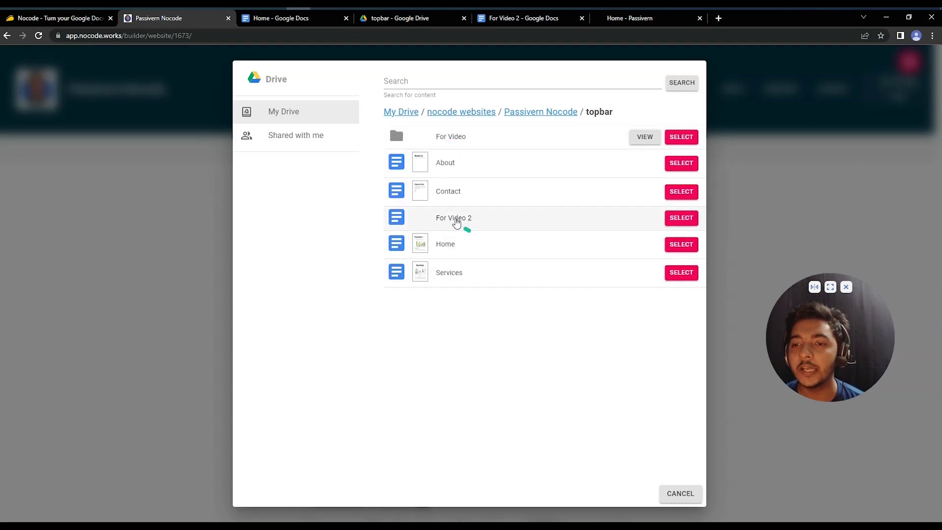
click(682, 219)
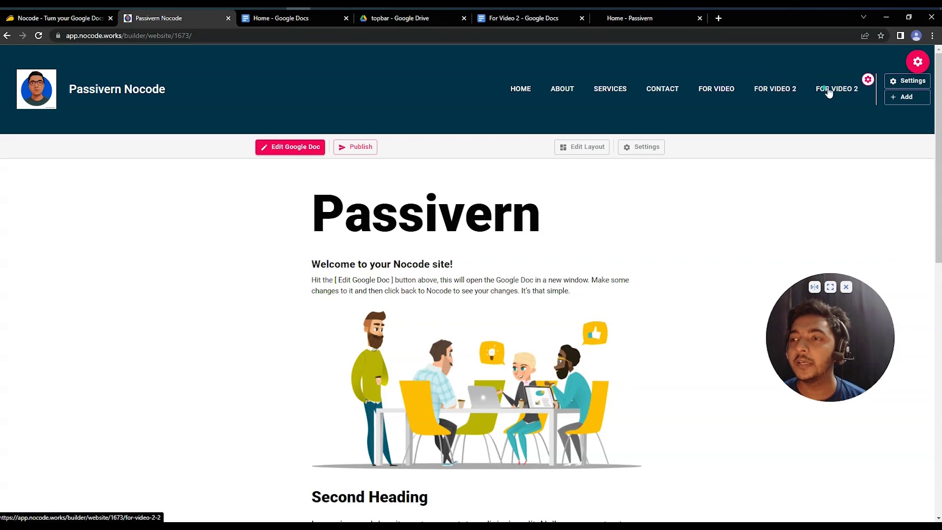
Remove the duplicate For Video 2 page at the end of the site's navigation
click(867, 80)
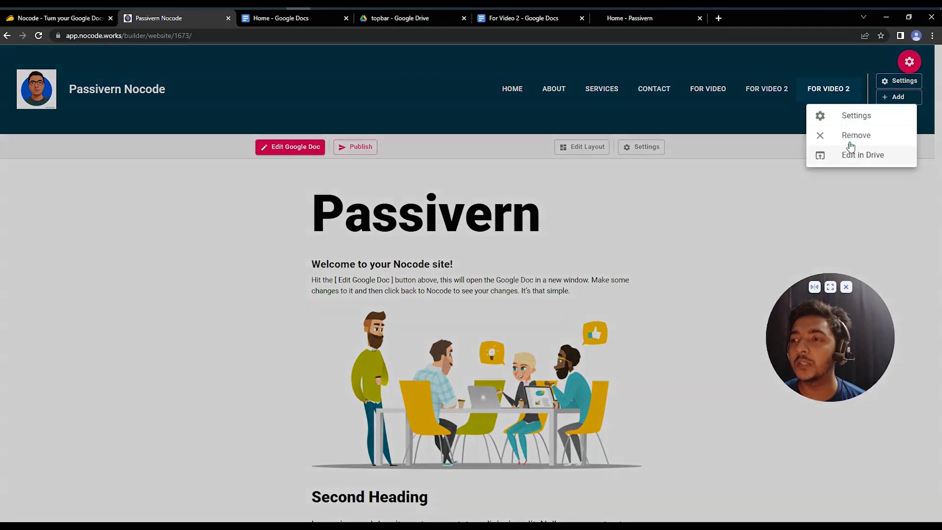
click(854, 138)
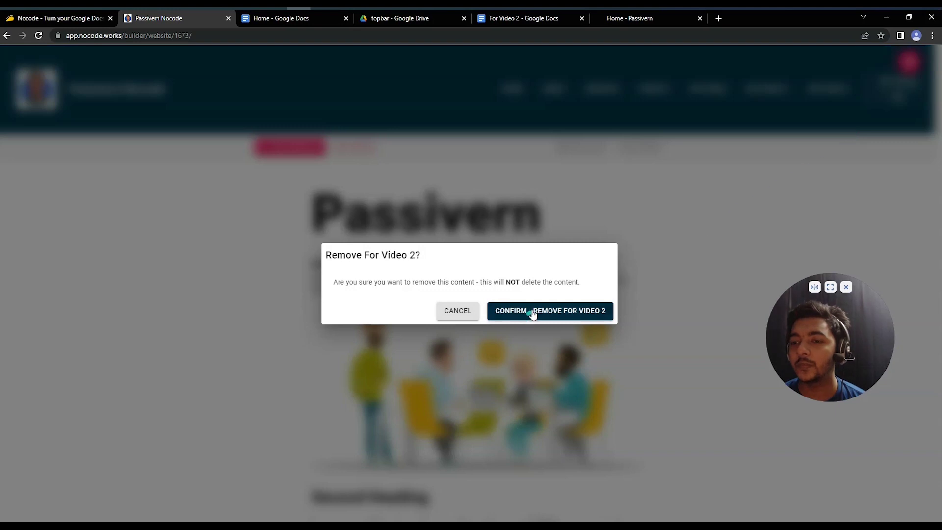
click(531, 311)
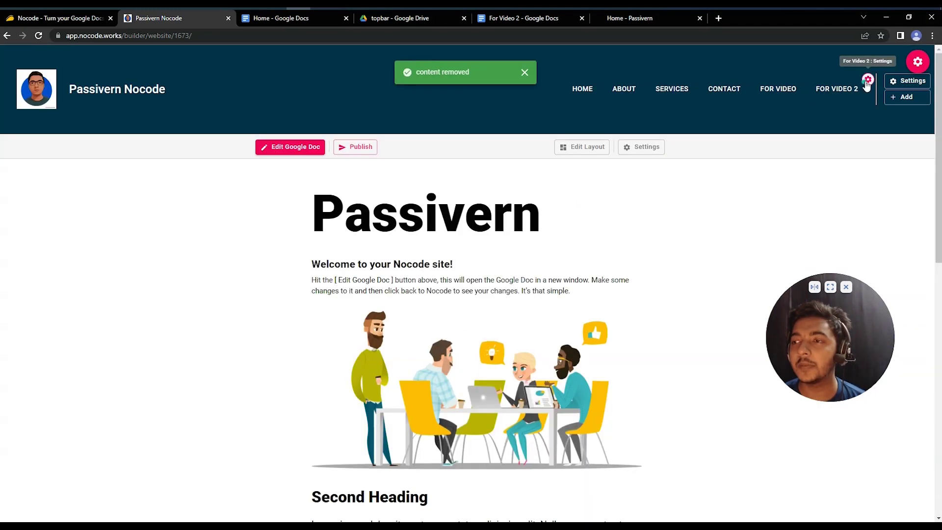
Review the name setting and the homepage action available for the For Video 2 page
click(867, 80)
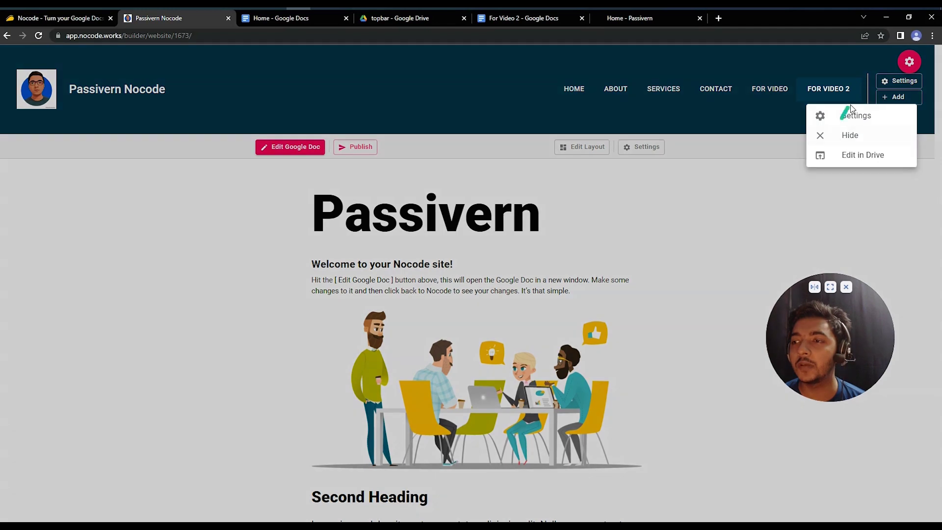
click(854, 119)
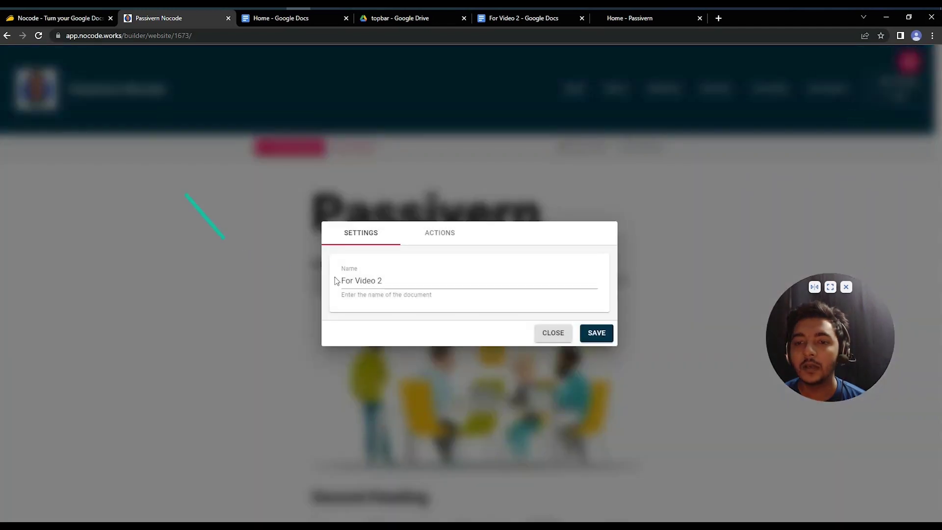
click(388, 279)
click(333, 295)
click(408, 247)
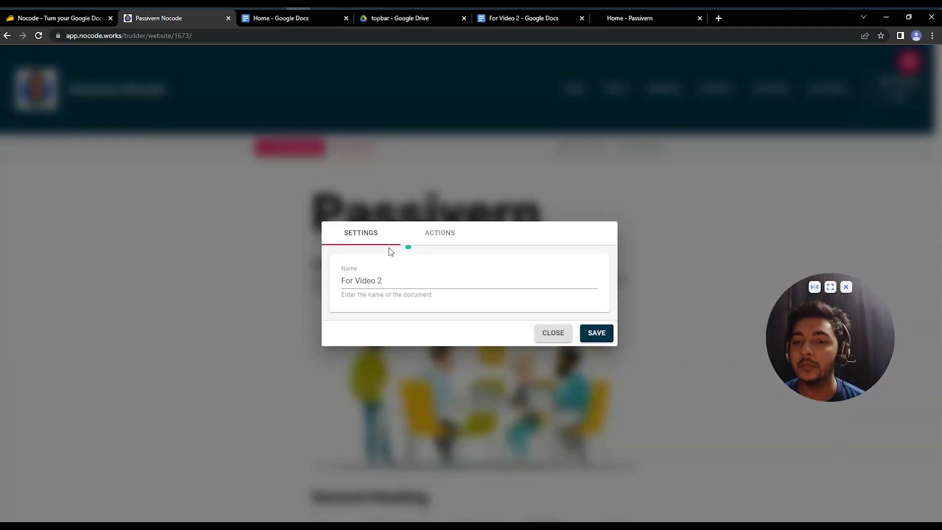
click(436, 234)
click(372, 279)
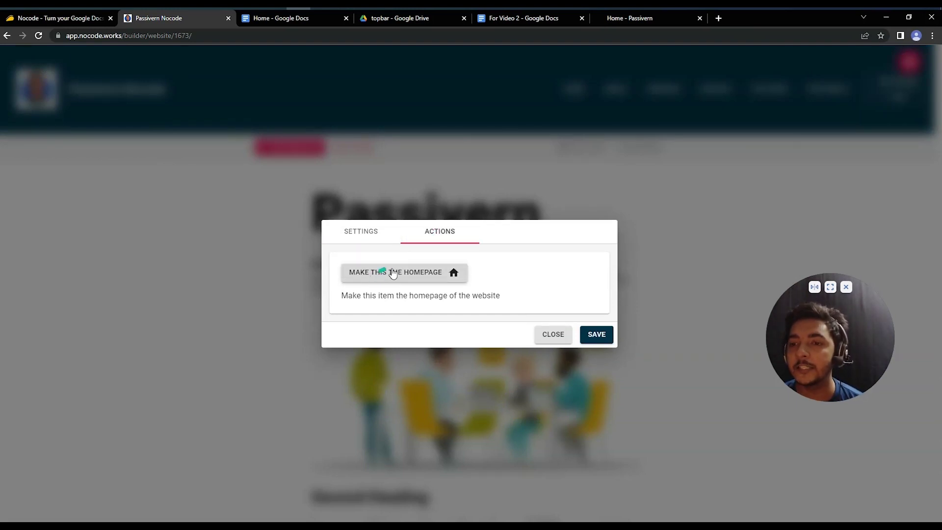
click(566, 334)
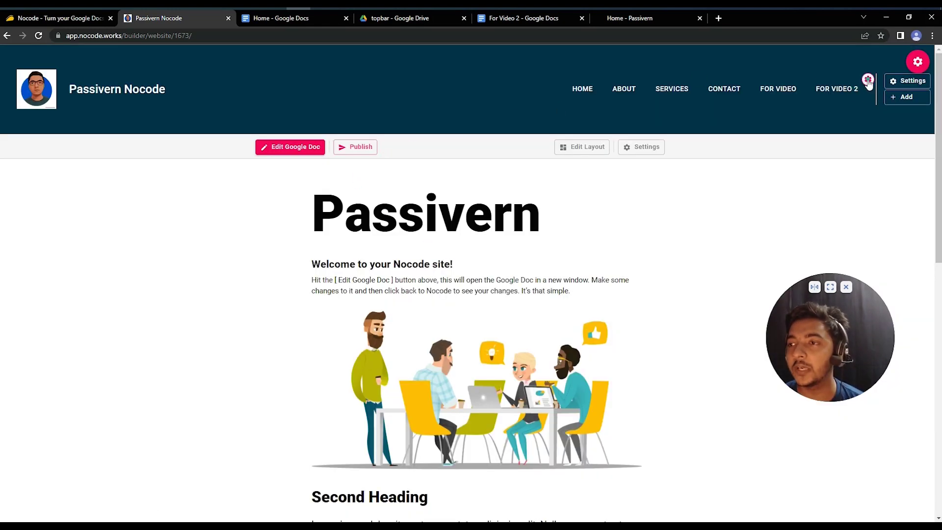
Examine the navigation section's sorting methods, hidden items and Drive folders without saving any changes
click(900, 85)
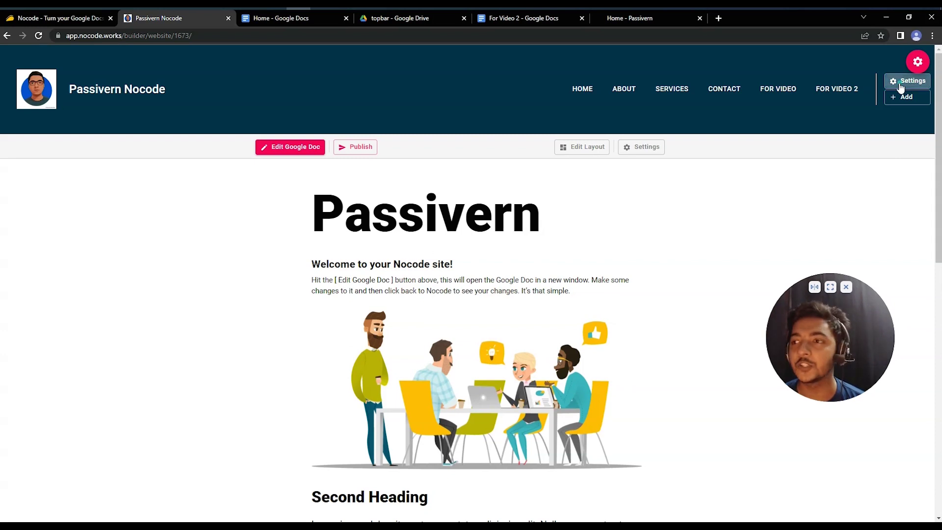
click(892, 86)
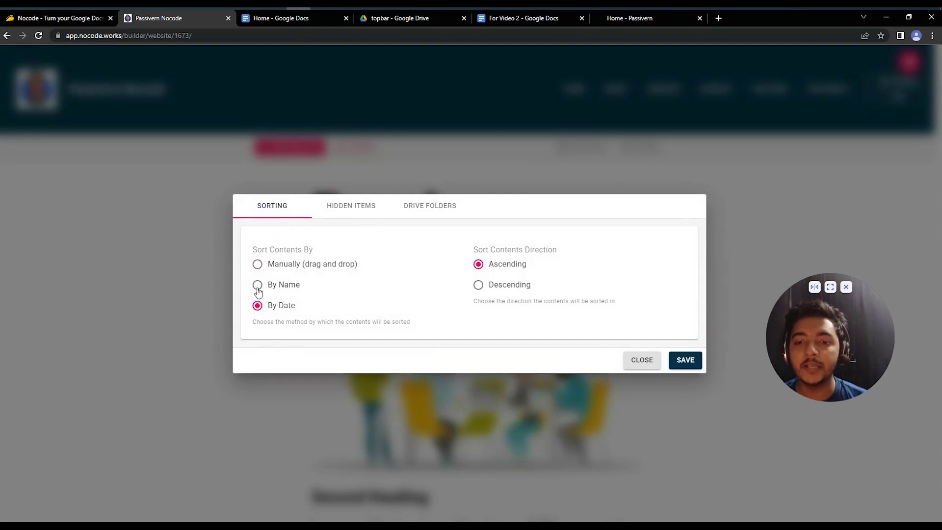
click(258, 264)
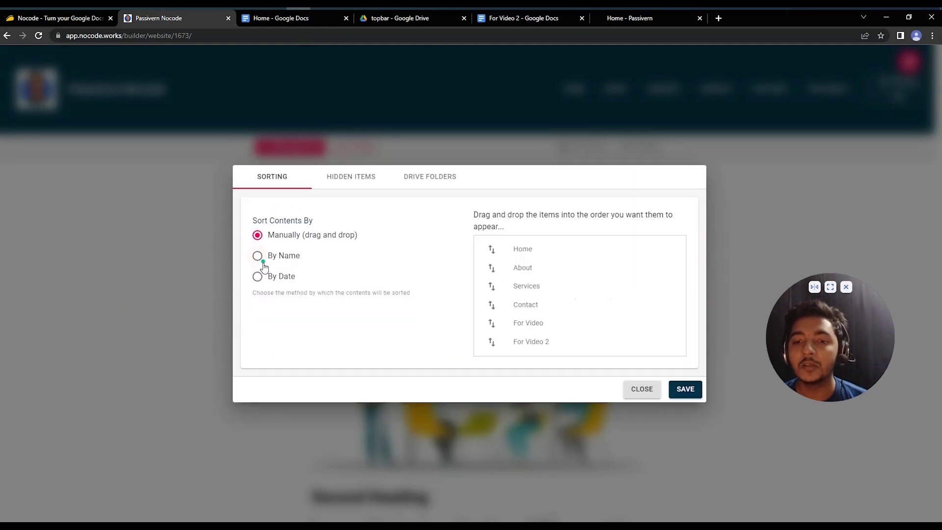
click(258, 276)
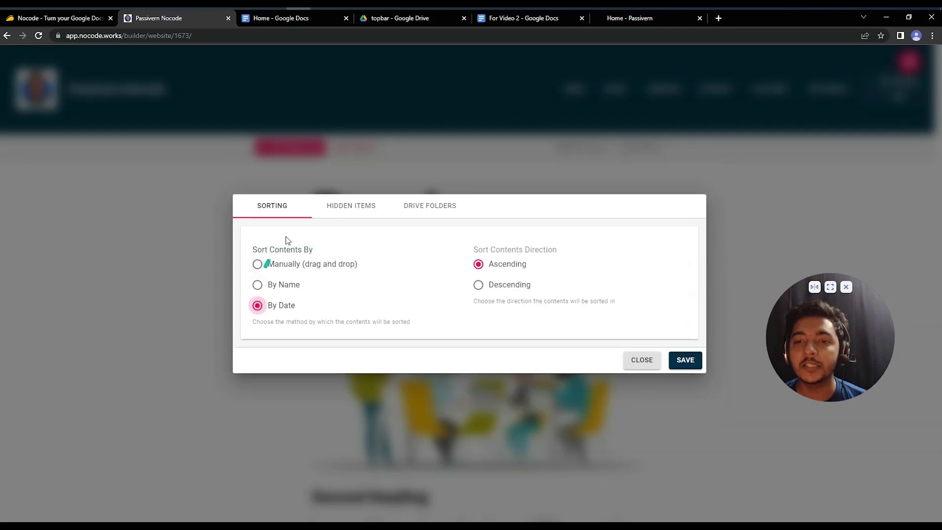
click(348, 204)
click(362, 271)
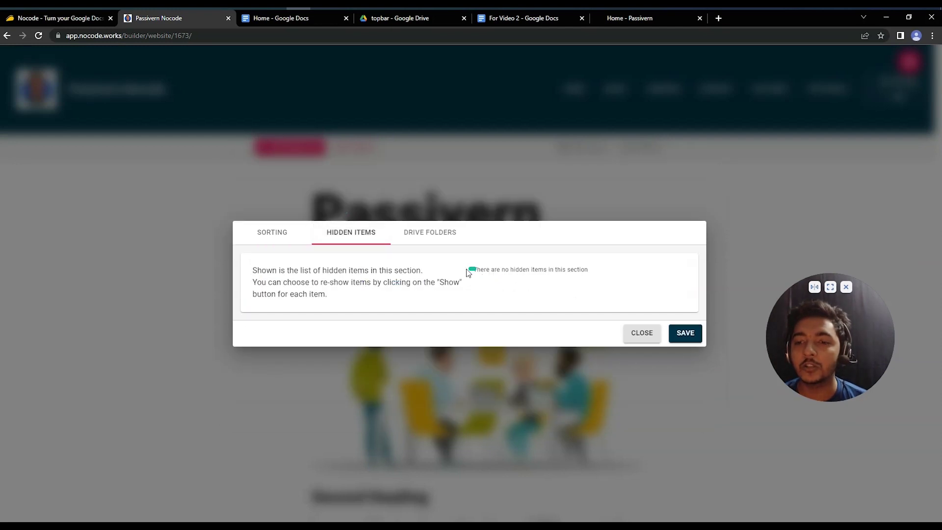
click(426, 243)
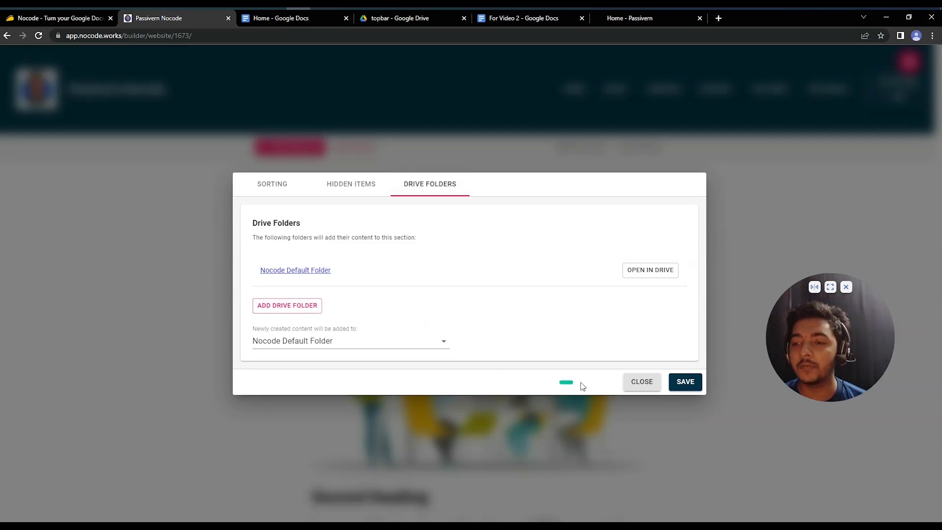
click(633, 381)
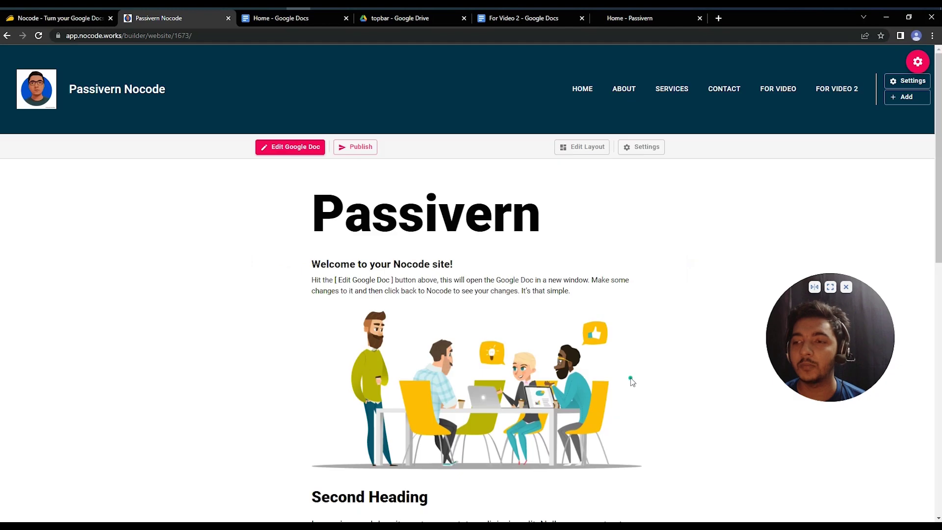
click(583, 153)
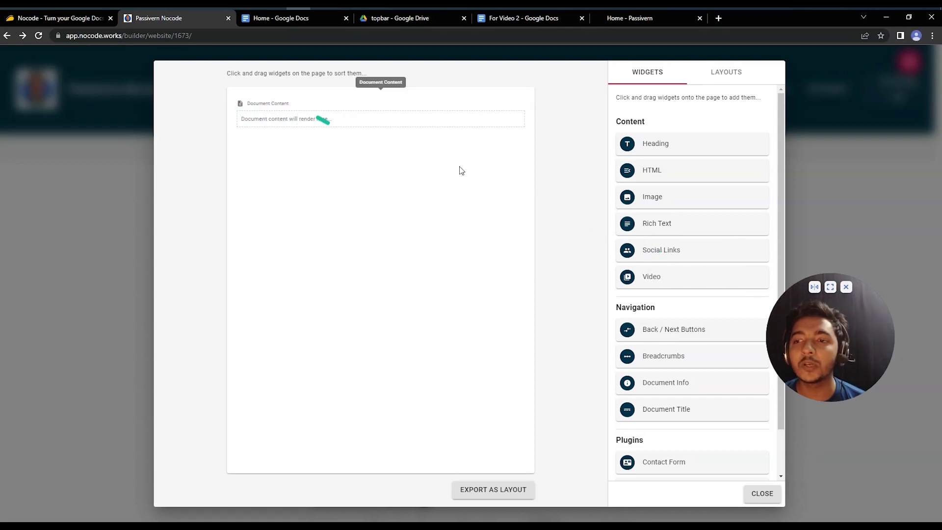
drag(689, 249, 305, 161)
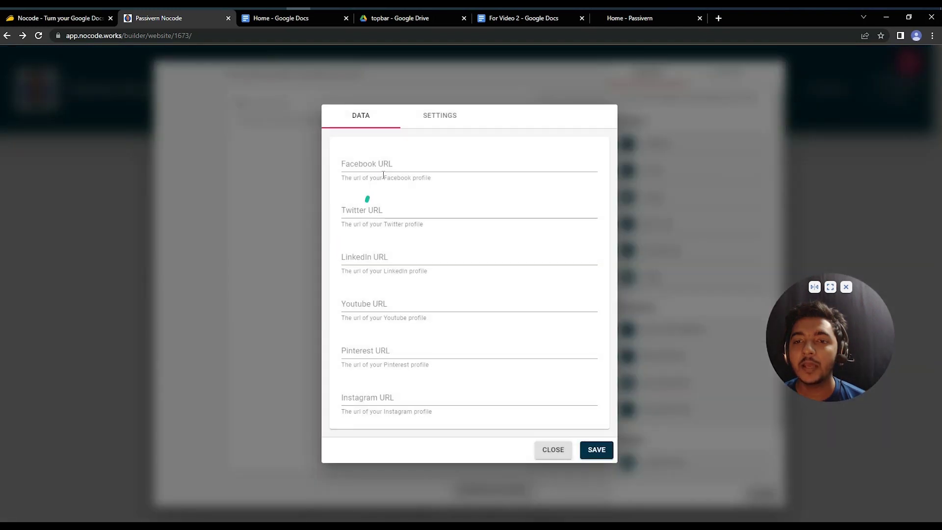
click(385, 166)
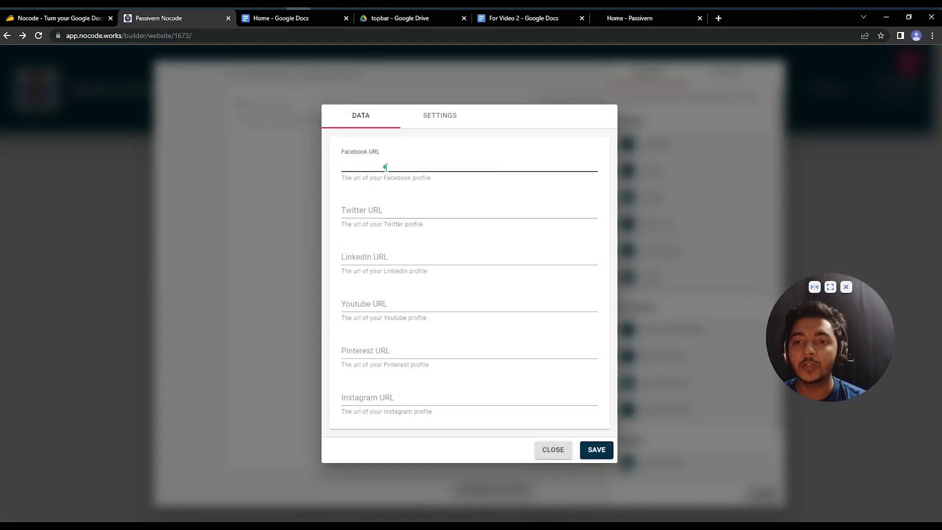
text(https)
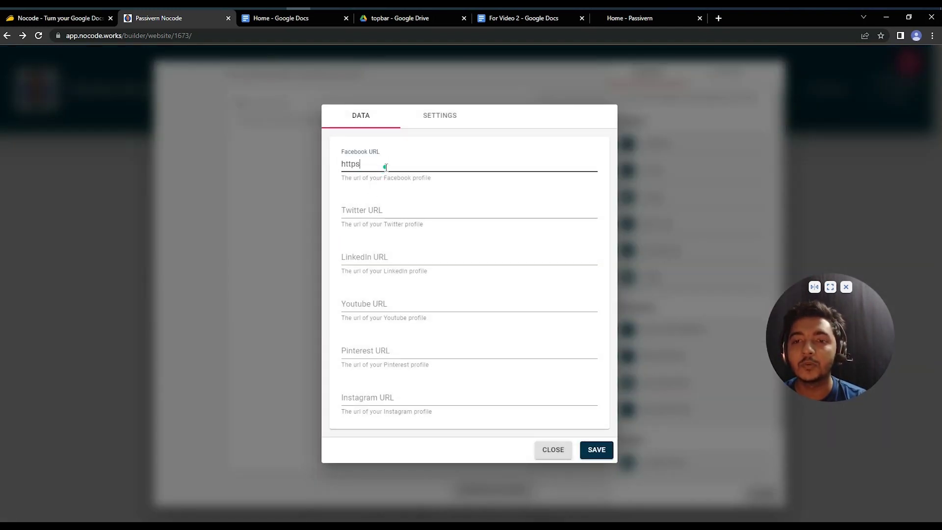
text(://facebook.com/passivern)
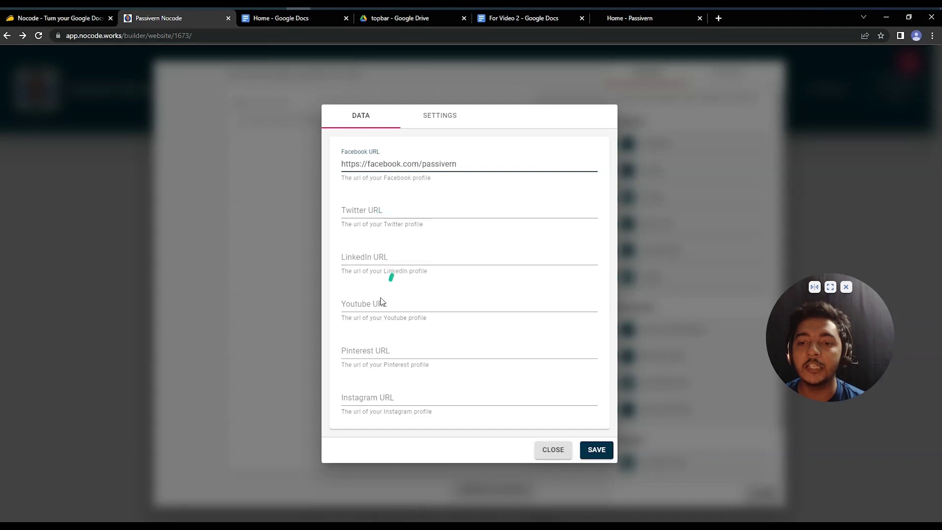
click(597, 451)
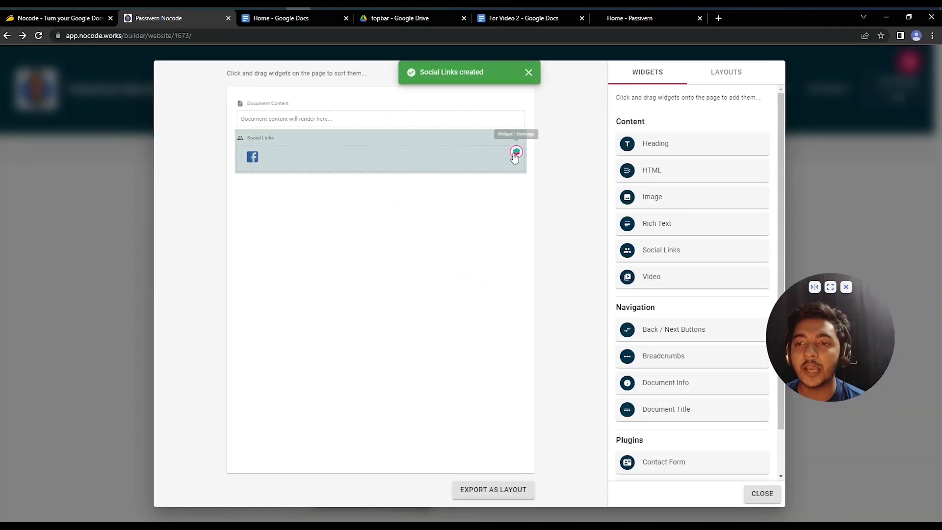
Set the Social Links widget's horizontal alignment to Center, keeping Center vertical alignment and 8 px padding, and save it
click(516, 146)
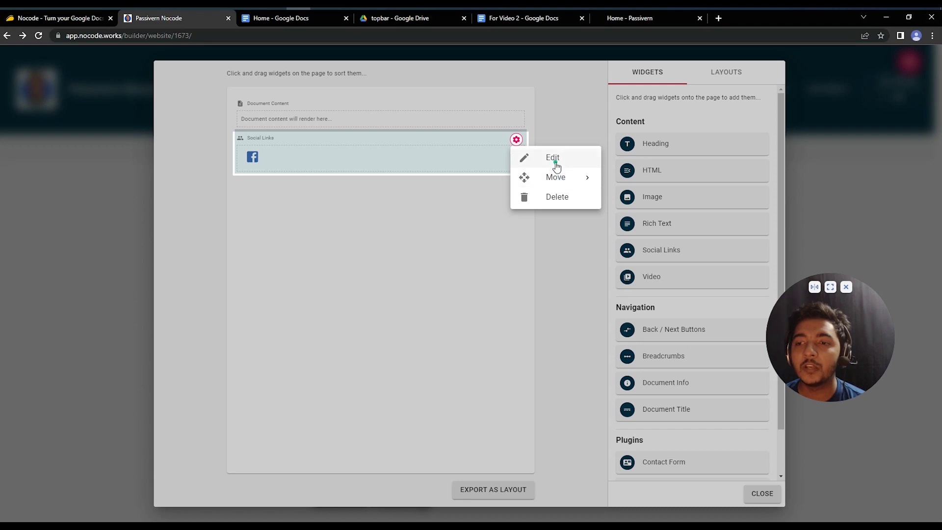
click(555, 167)
click(434, 117)
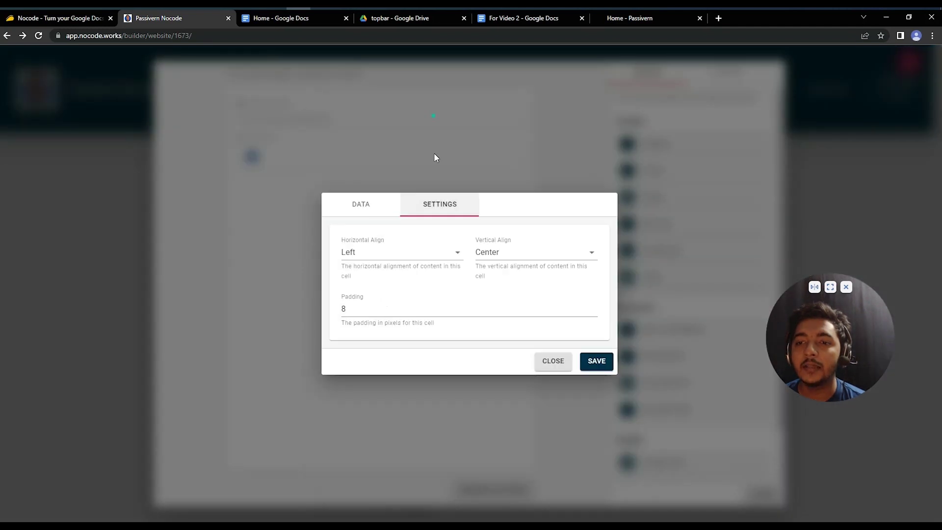
click(365, 253)
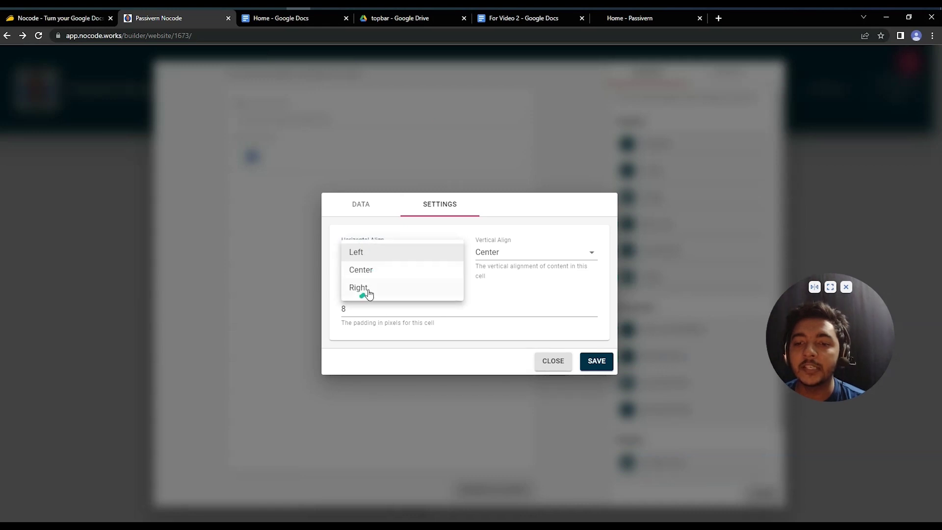
click(363, 269)
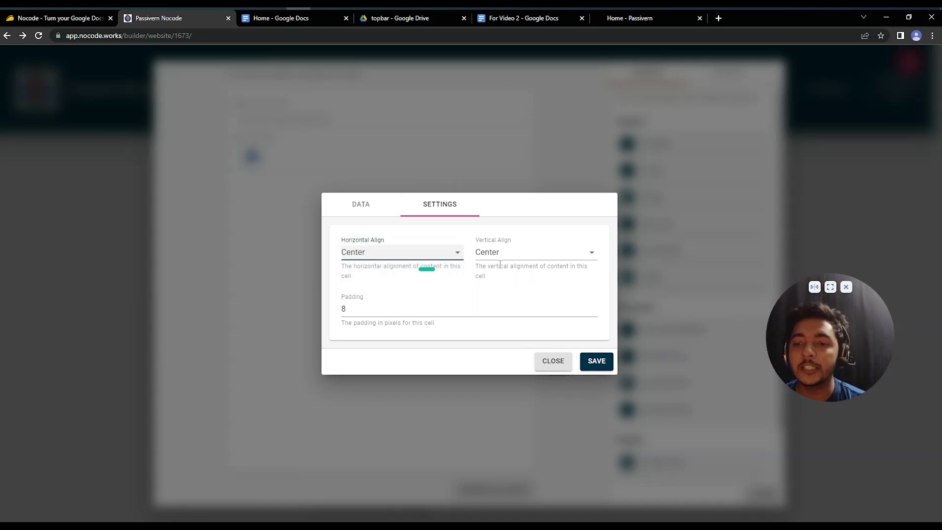
click(532, 254)
click(511, 256)
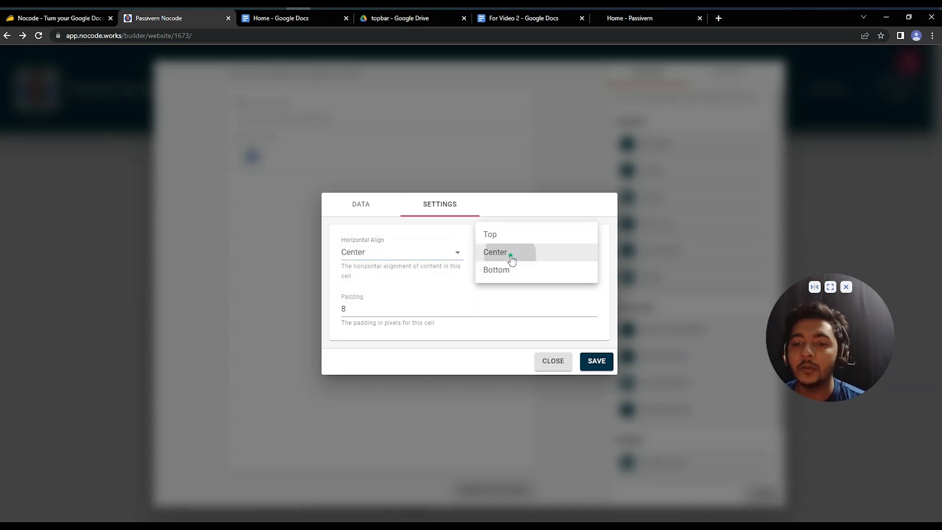
click(402, 310)
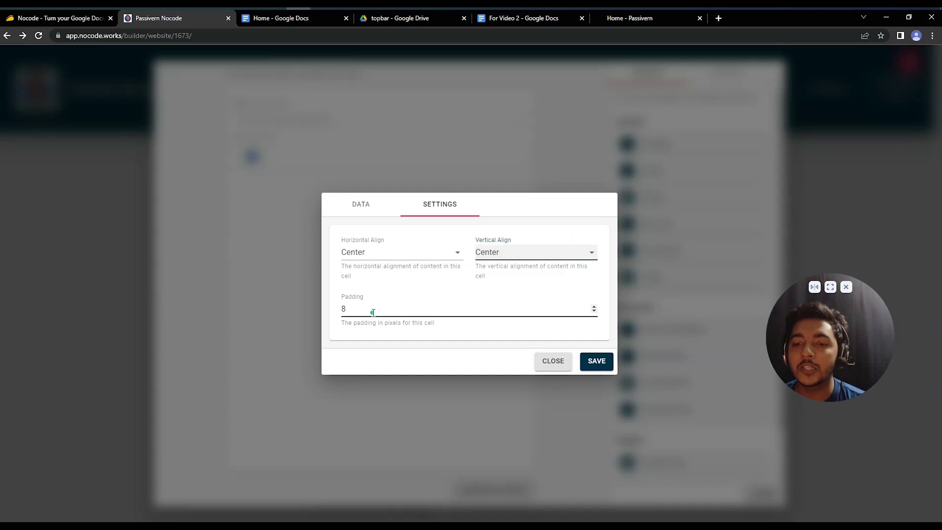
click(585, 371)
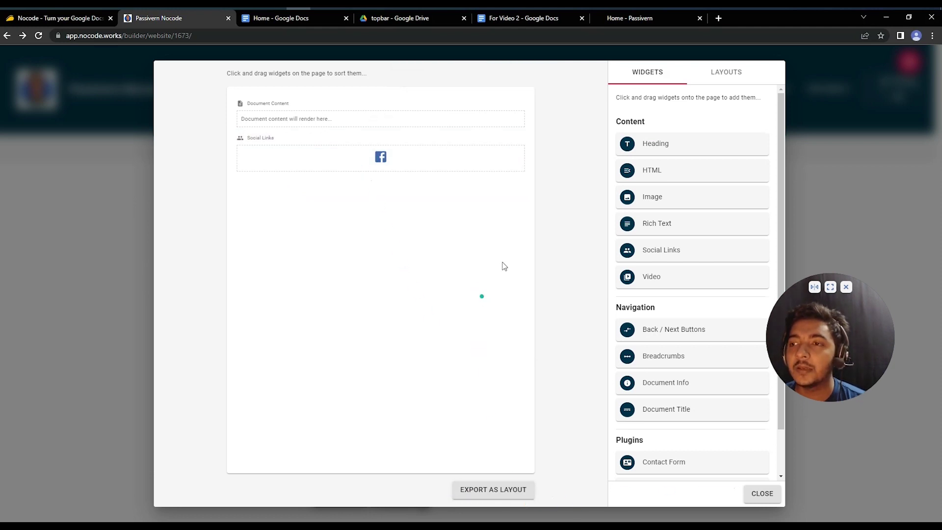
Browse the preset page layouts and the form for exporting the current layout, and return to the page
click(717, 75)
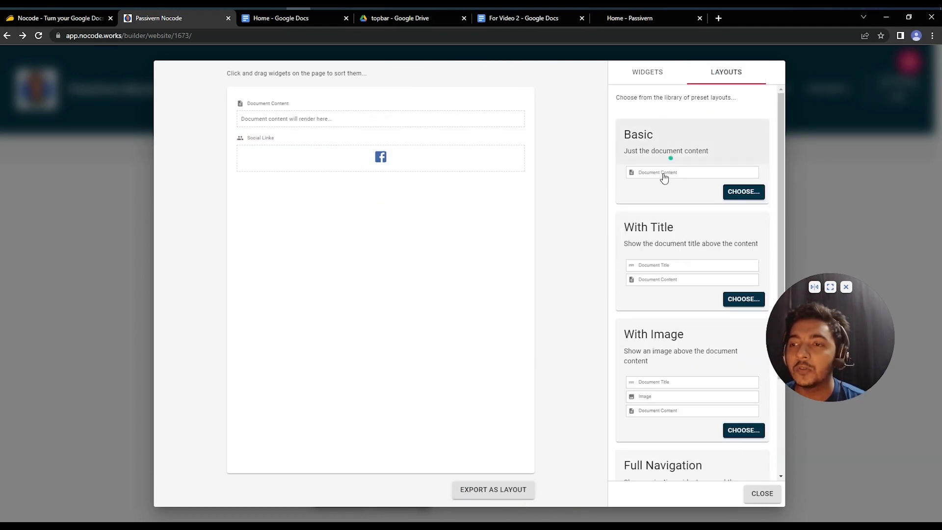
drag(828, 374, 868, 257)
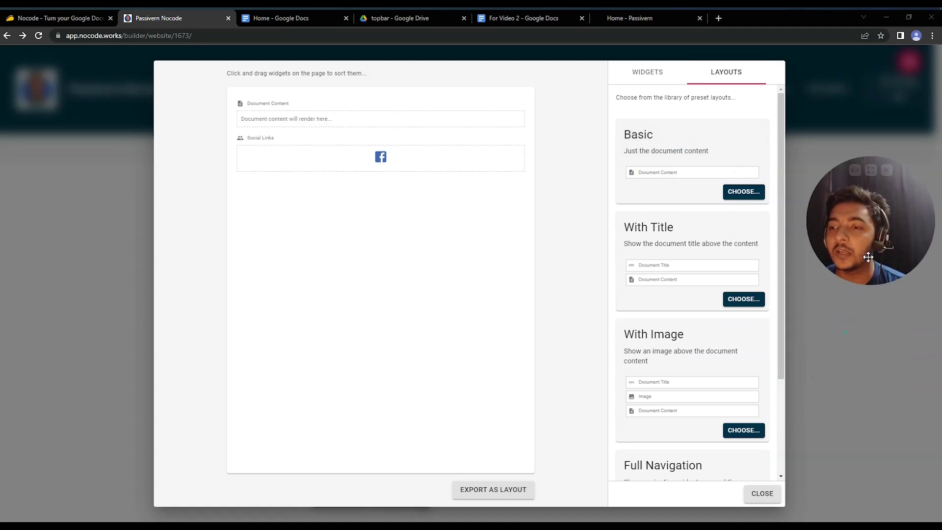
scroll(674, 301, down, 3)
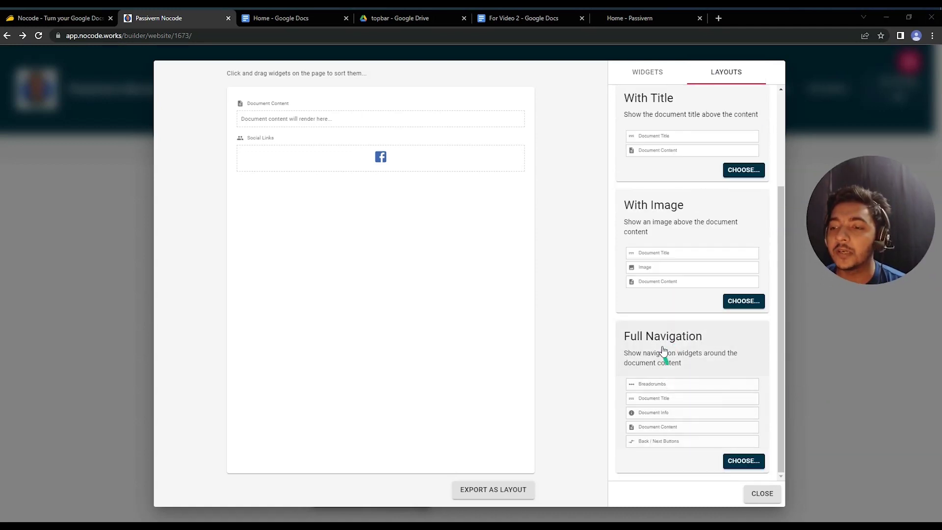
scroll(663, 353, up, 3)
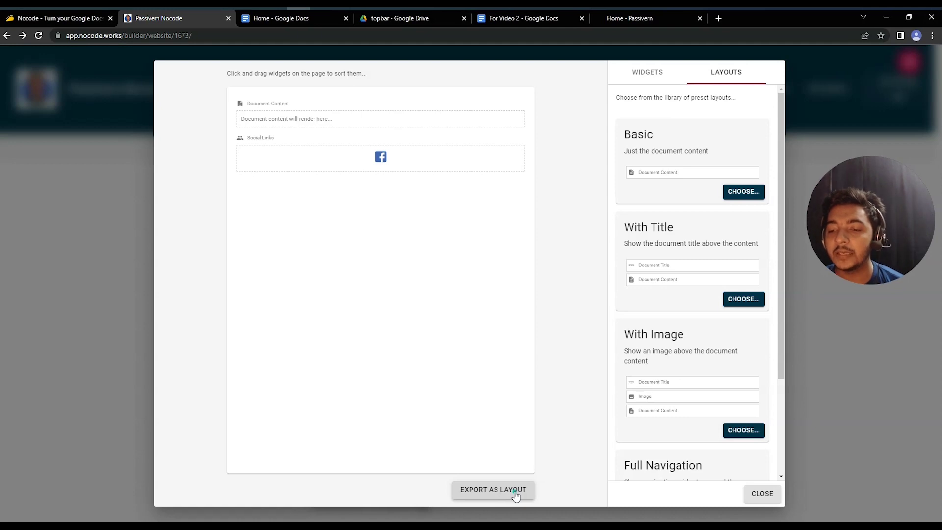
click(493, 490)
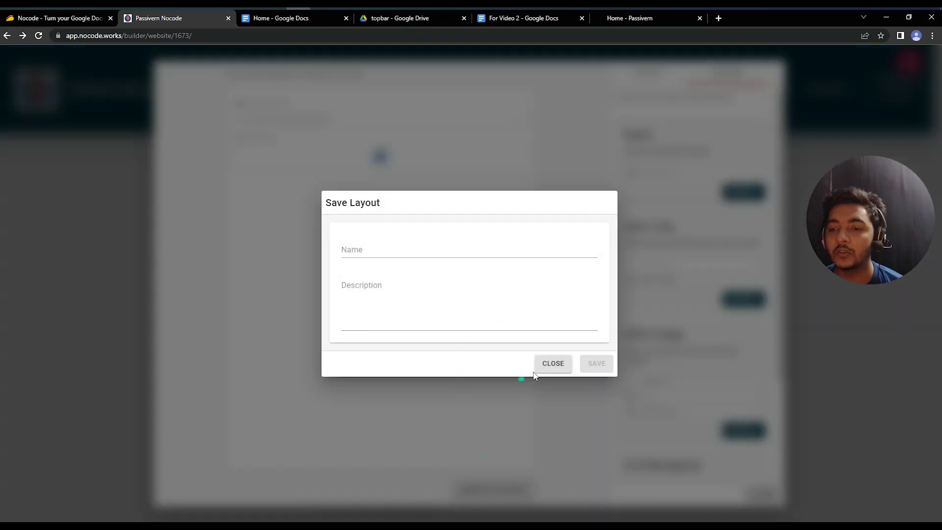
click(552, 364)
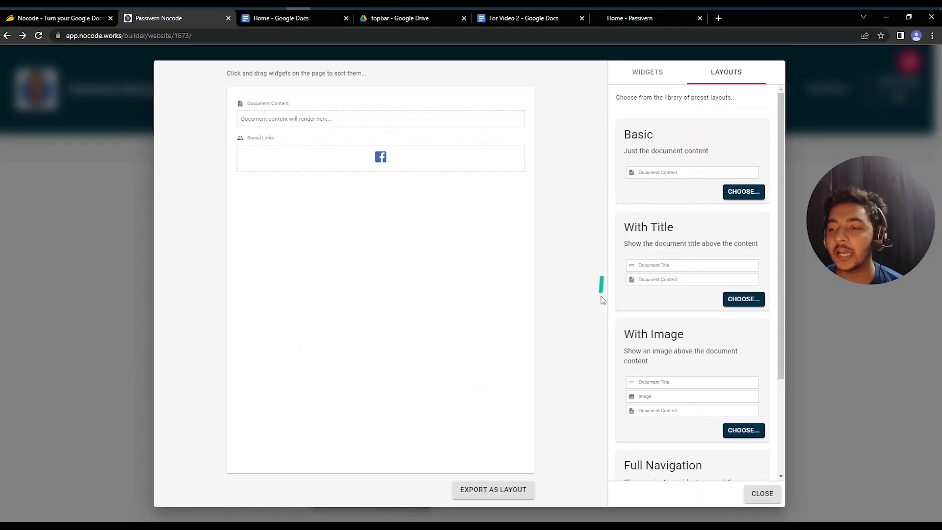
click(762, 493)
scroll(564, 334, down, 10)
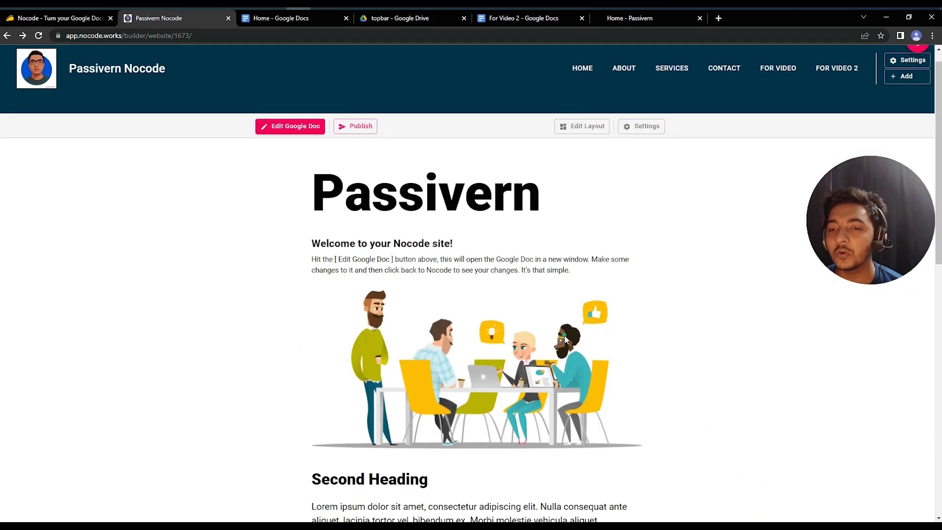
Review the page content down to the footer and check the footer navigation's settings and the item types it can add, without changing anything
scroll(474, 342, up, 6)
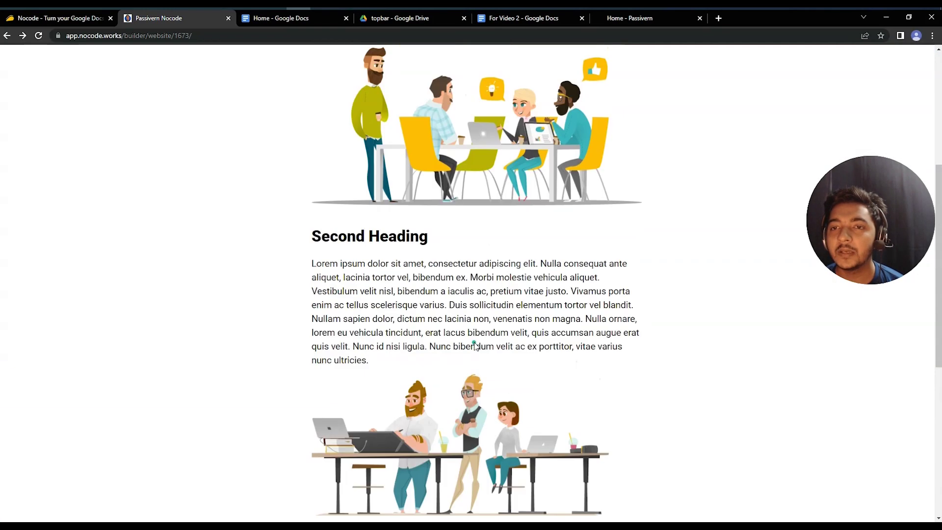
scroll(474, 343, down, 6)
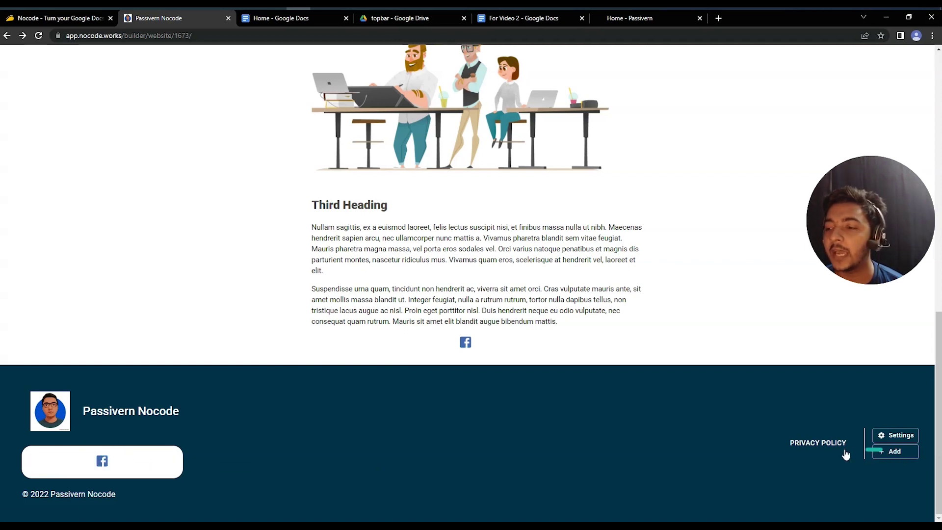
click(886, 436)
click(645, 362)
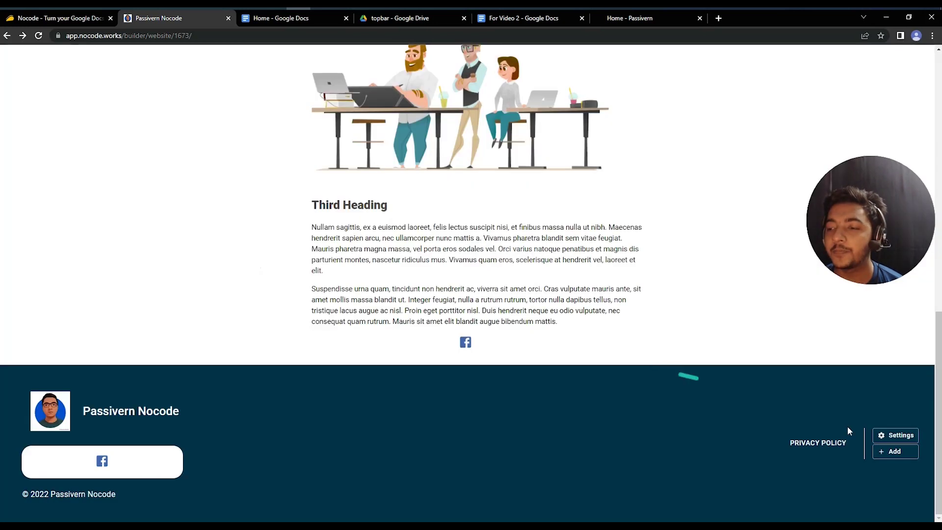
click(895, 451)
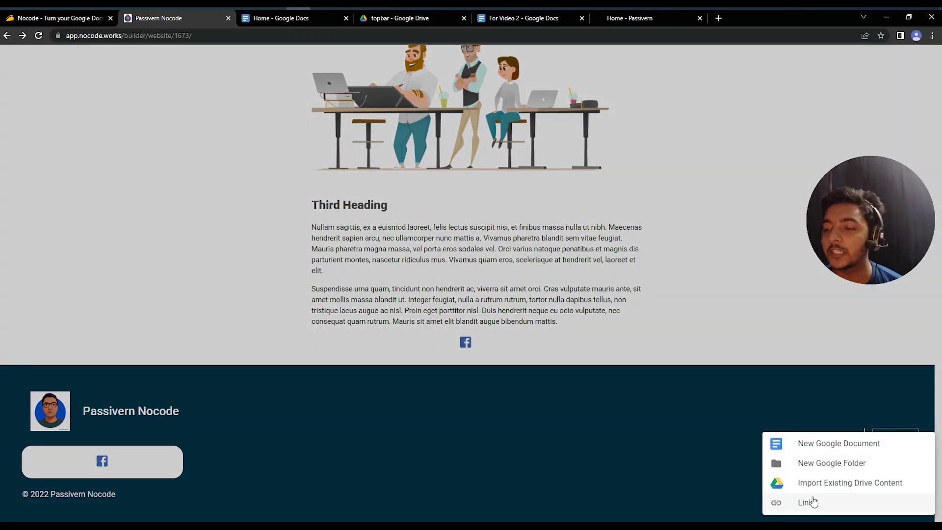
click(535, 456)
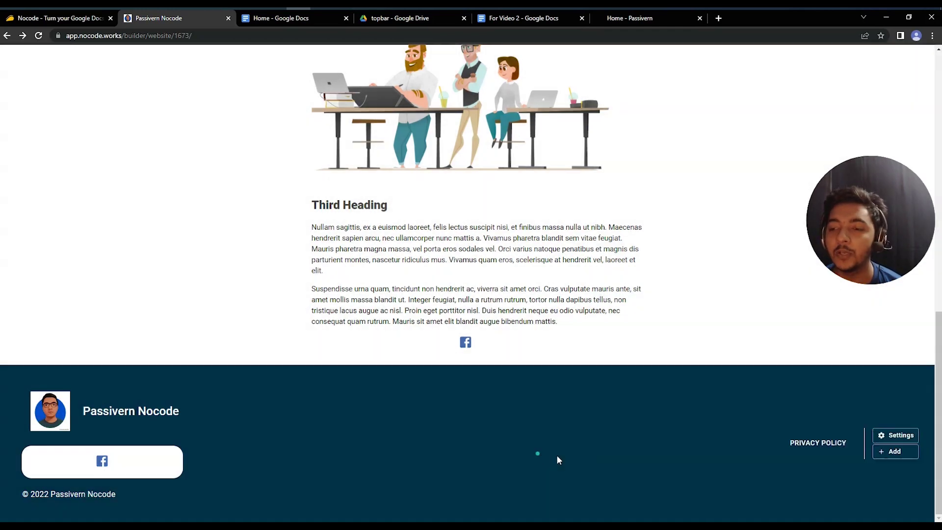
Return to the page header and view the website's main menu of publishing, settings, Drive sync and help options
scroll(468, 313, up, 20)
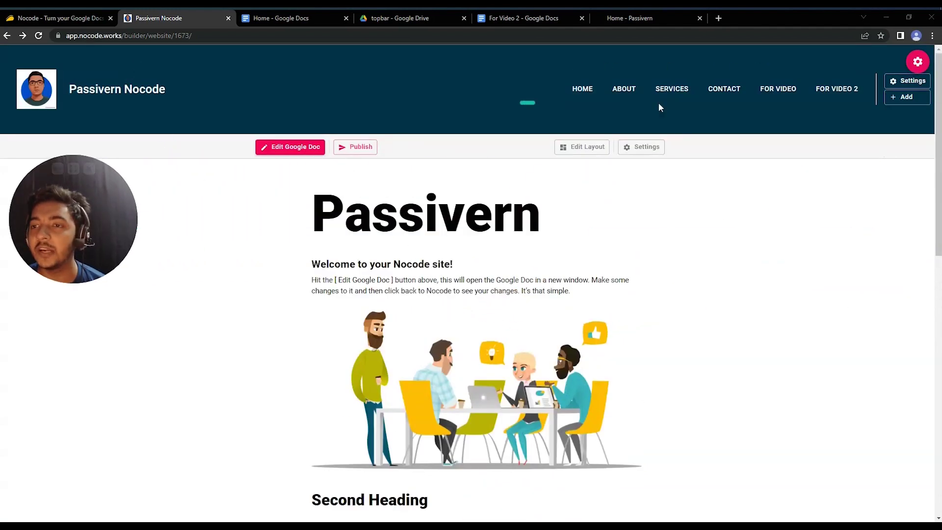
click(917, 62)
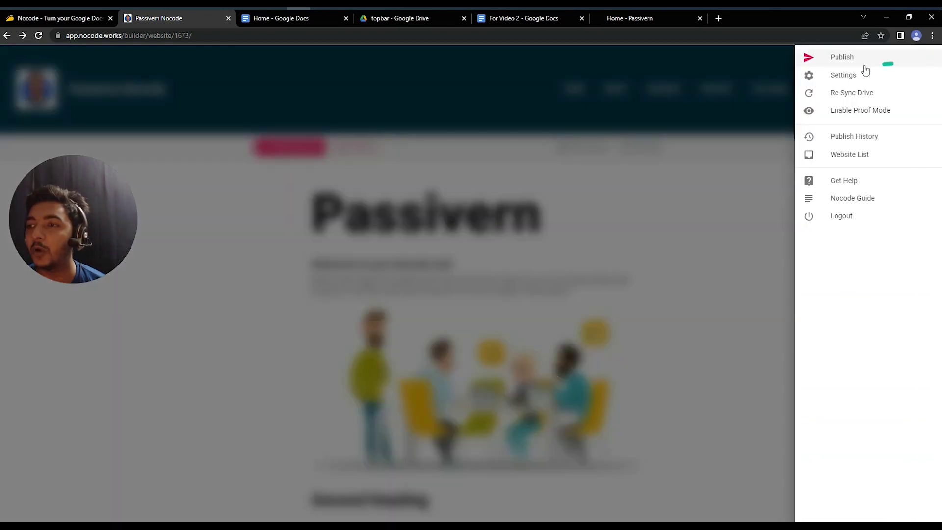
click(725, 51)
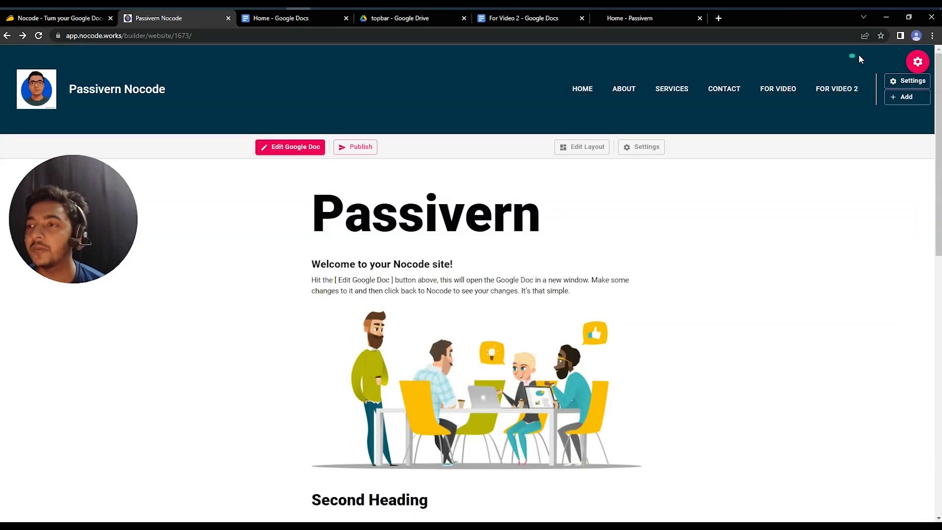
click(918, 63)
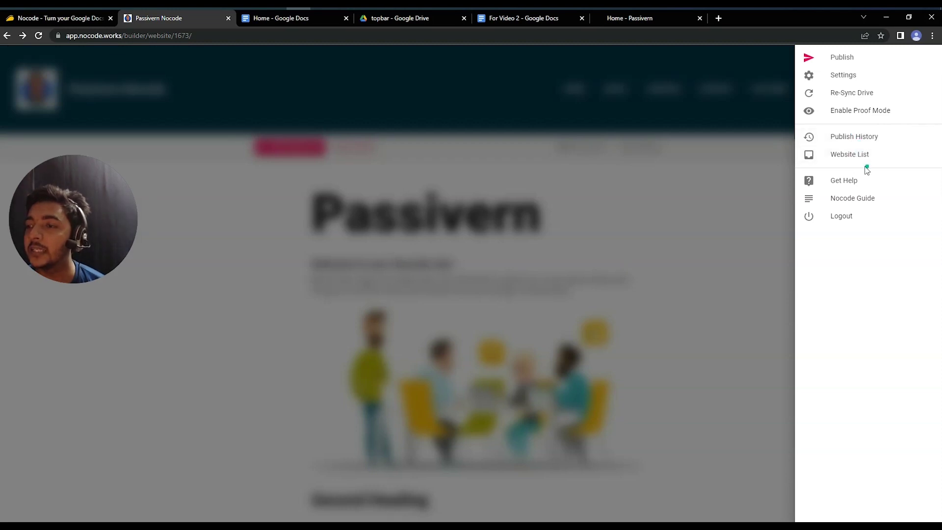
Switch to the AppSumo Nocode deal page, compare the website limits of License Tier 1 and License Tier 5, and return to the site builder
click(69, 22)
scroll(232, 137, down, 20)
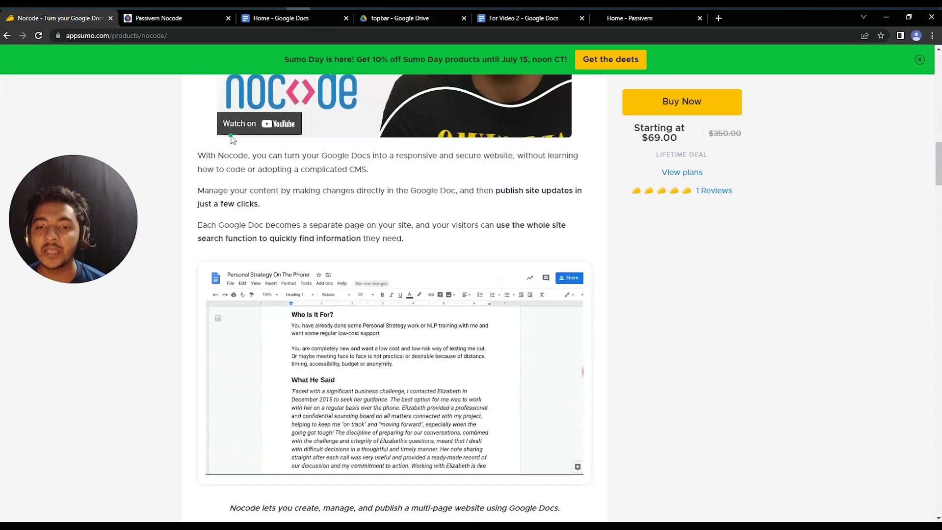
scroll(231, 138, down, 6)
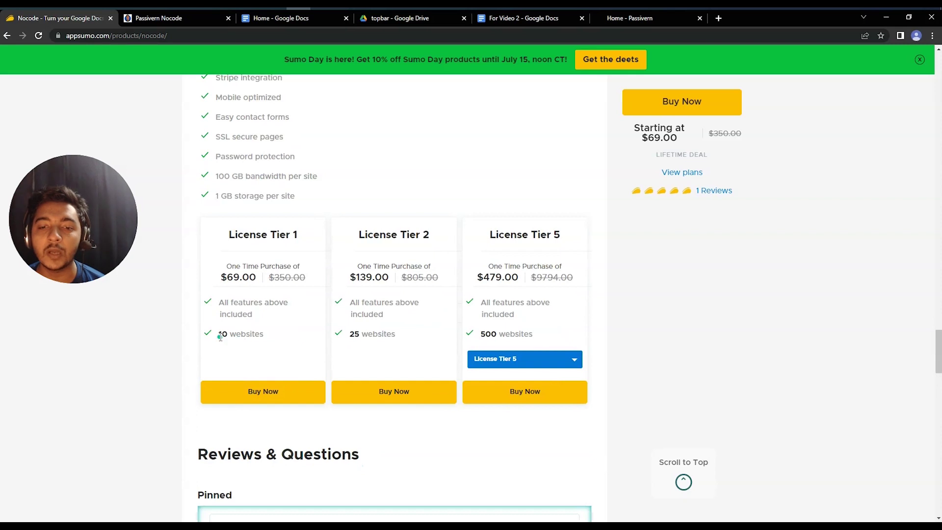
drag(220, 337, 260, 336)
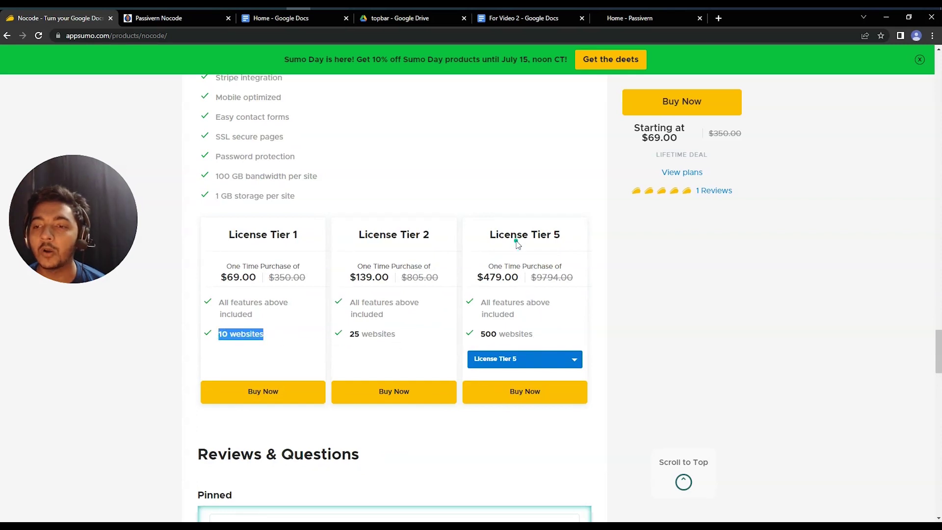
drag(483, 334, 565, 332)
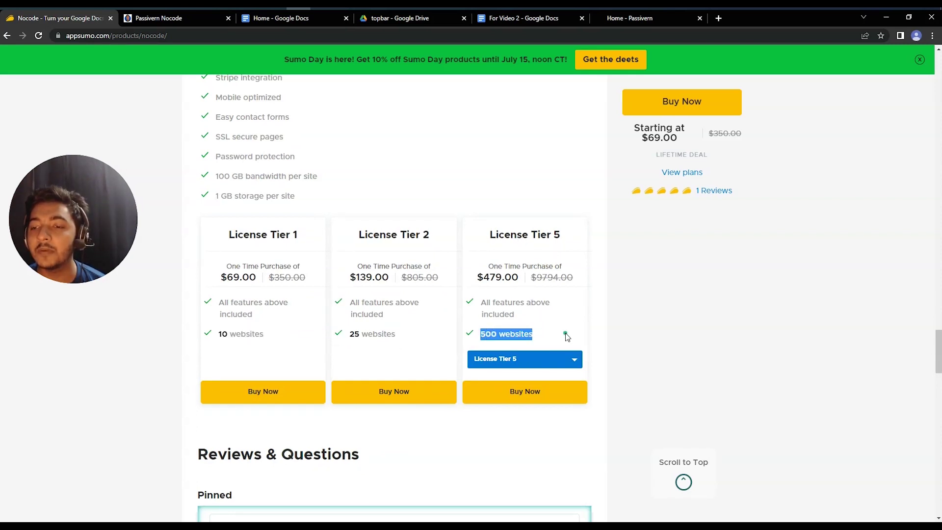
click(565, 332)
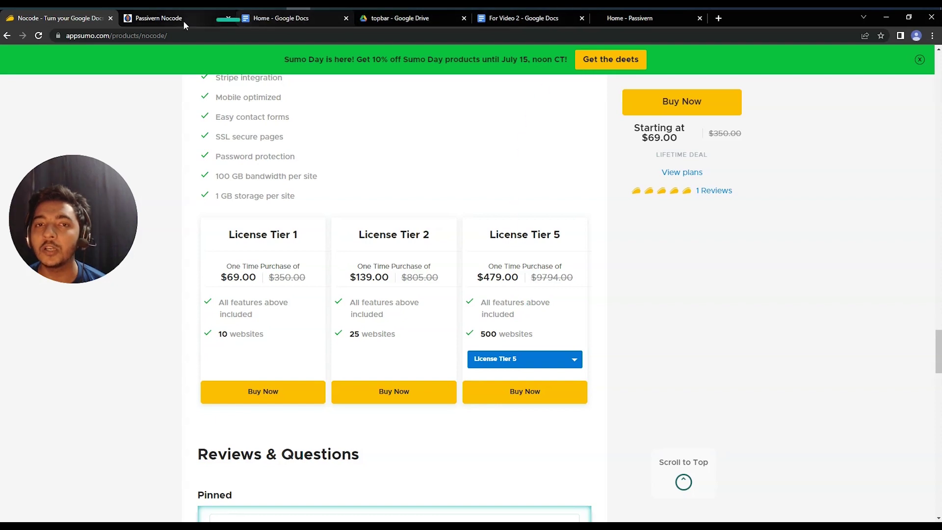
click(157, 18)
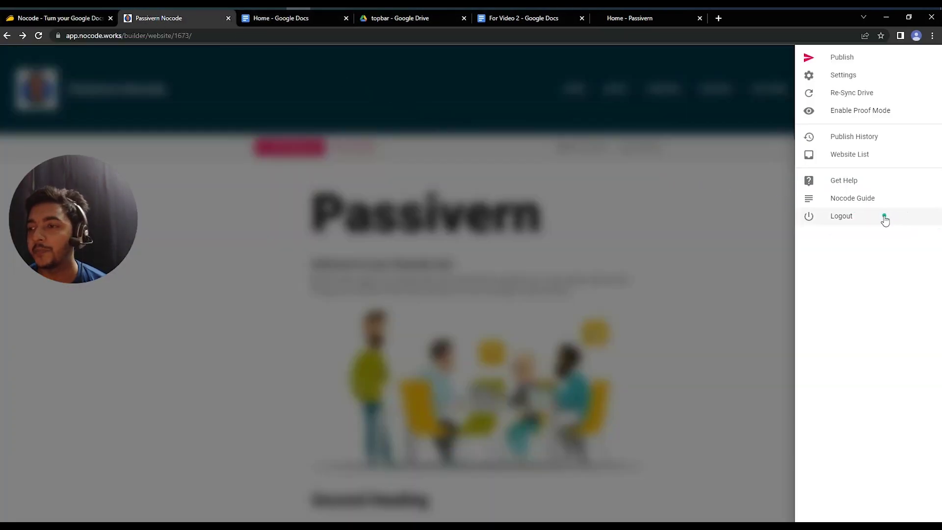